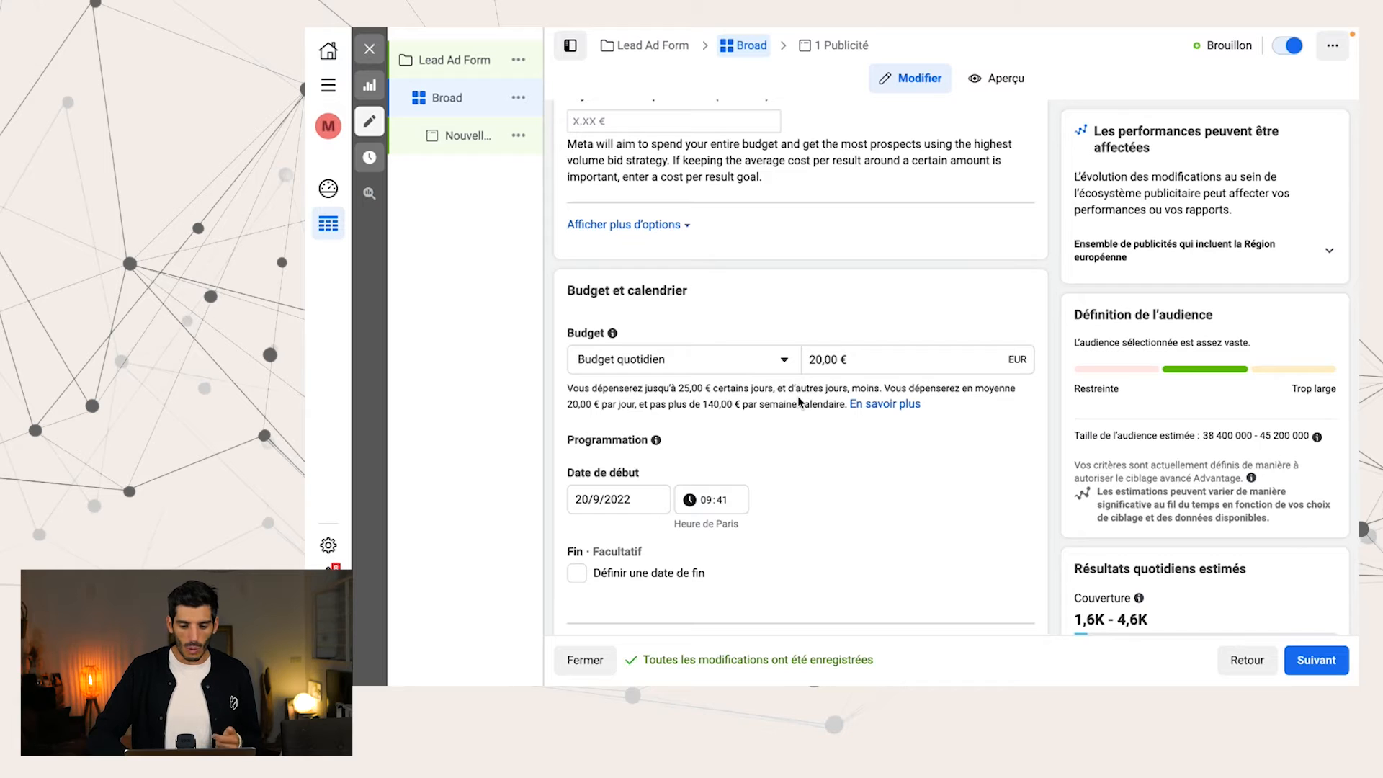
# Review the Broad ad set's budget, schedule, audience and placements, and continue to its ad
pyautogui.scroll(-2, 798, 401)
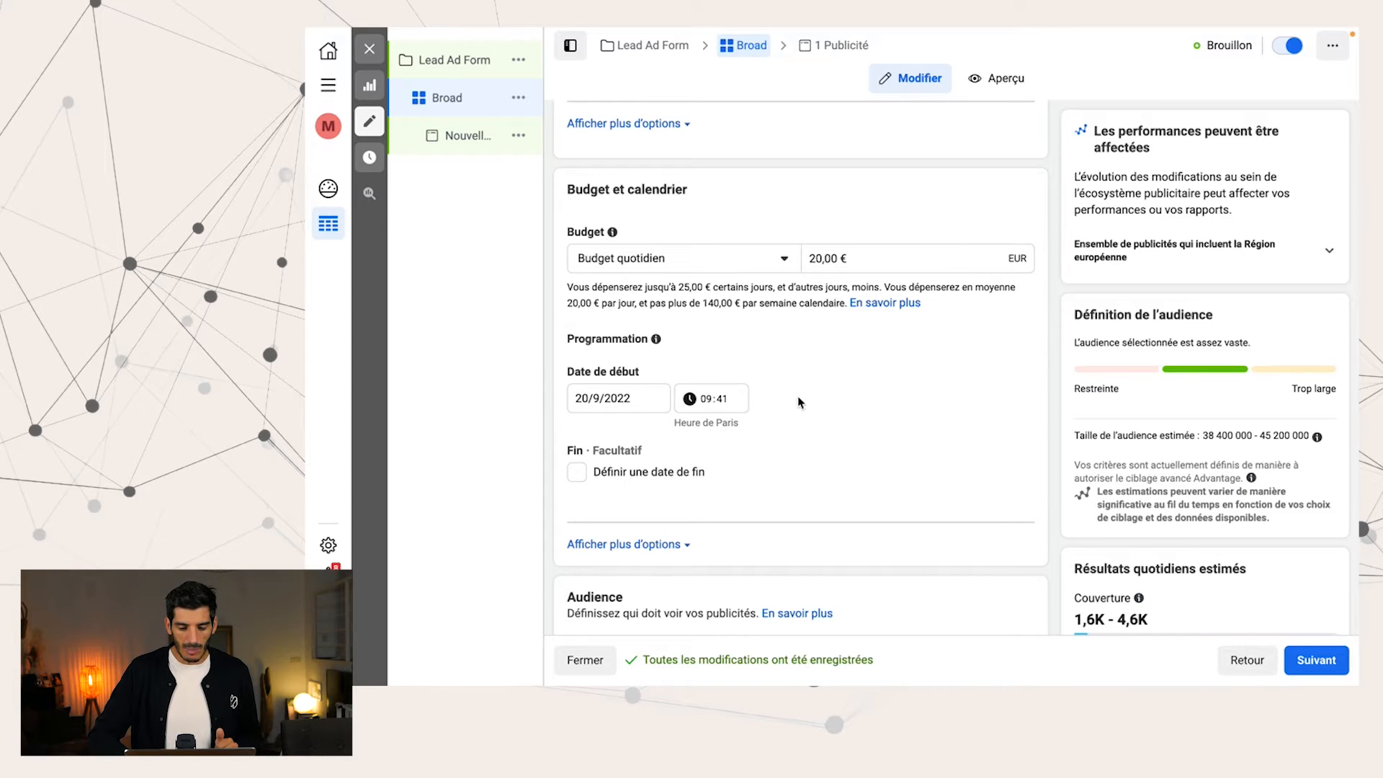
pyautogui.scroll(-5, 799, 401)
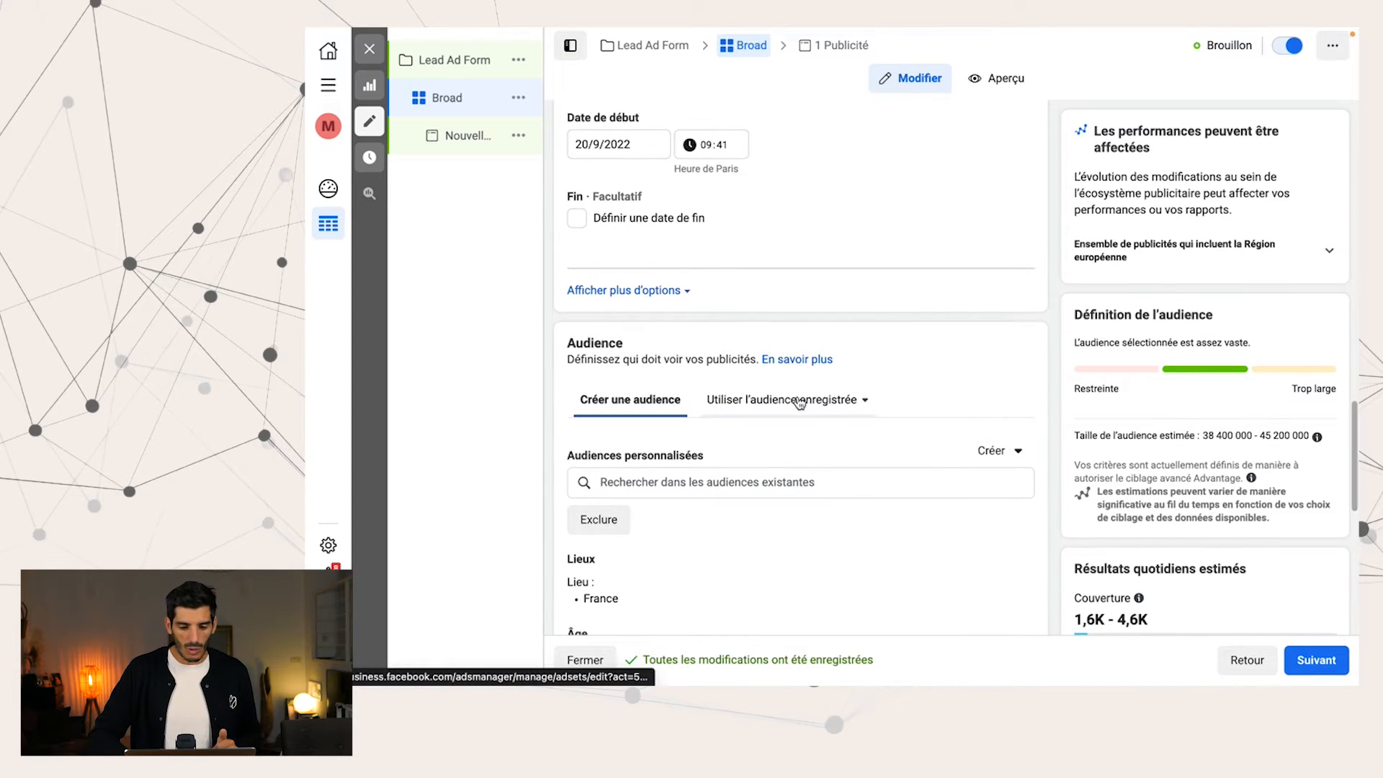
pyautogui.scroll(-5, 799, 403)
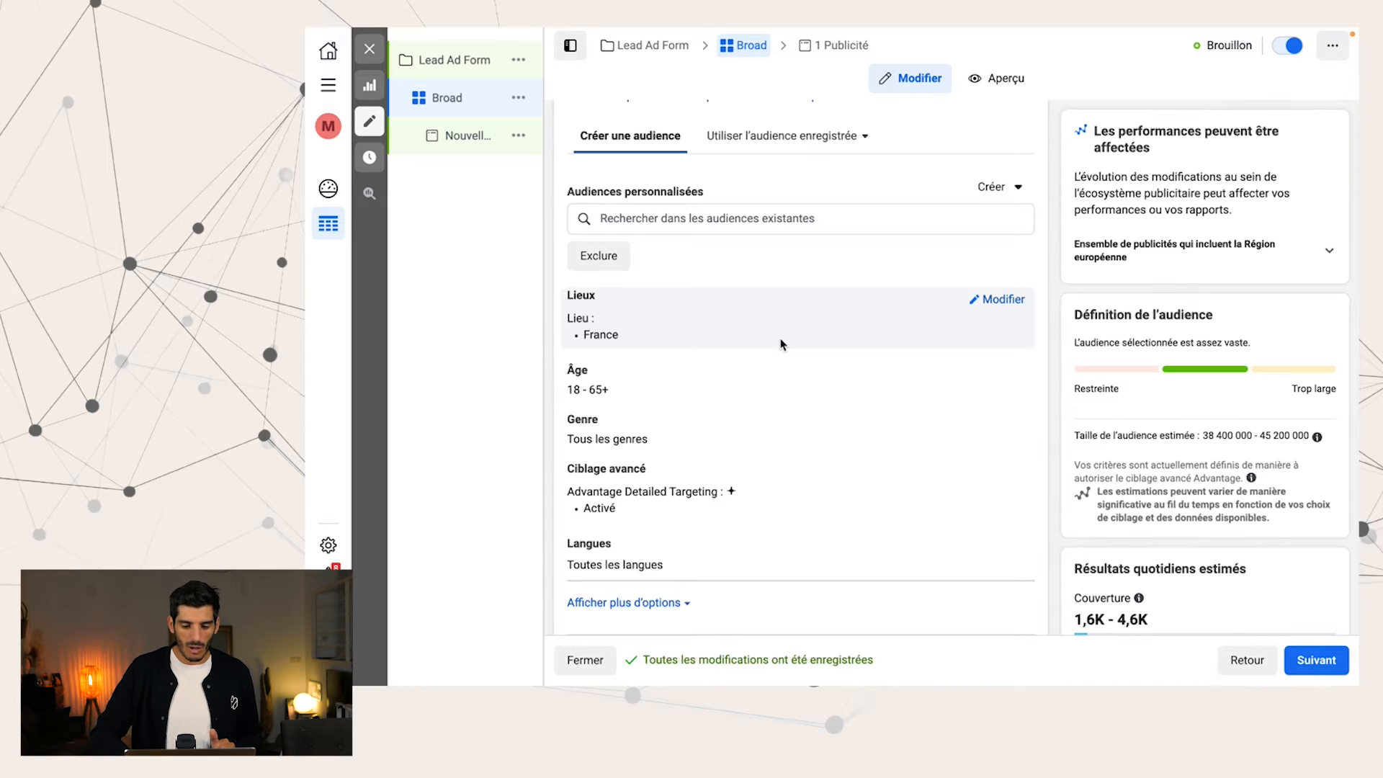
pyautogui.scroll(-5, 782, 344)
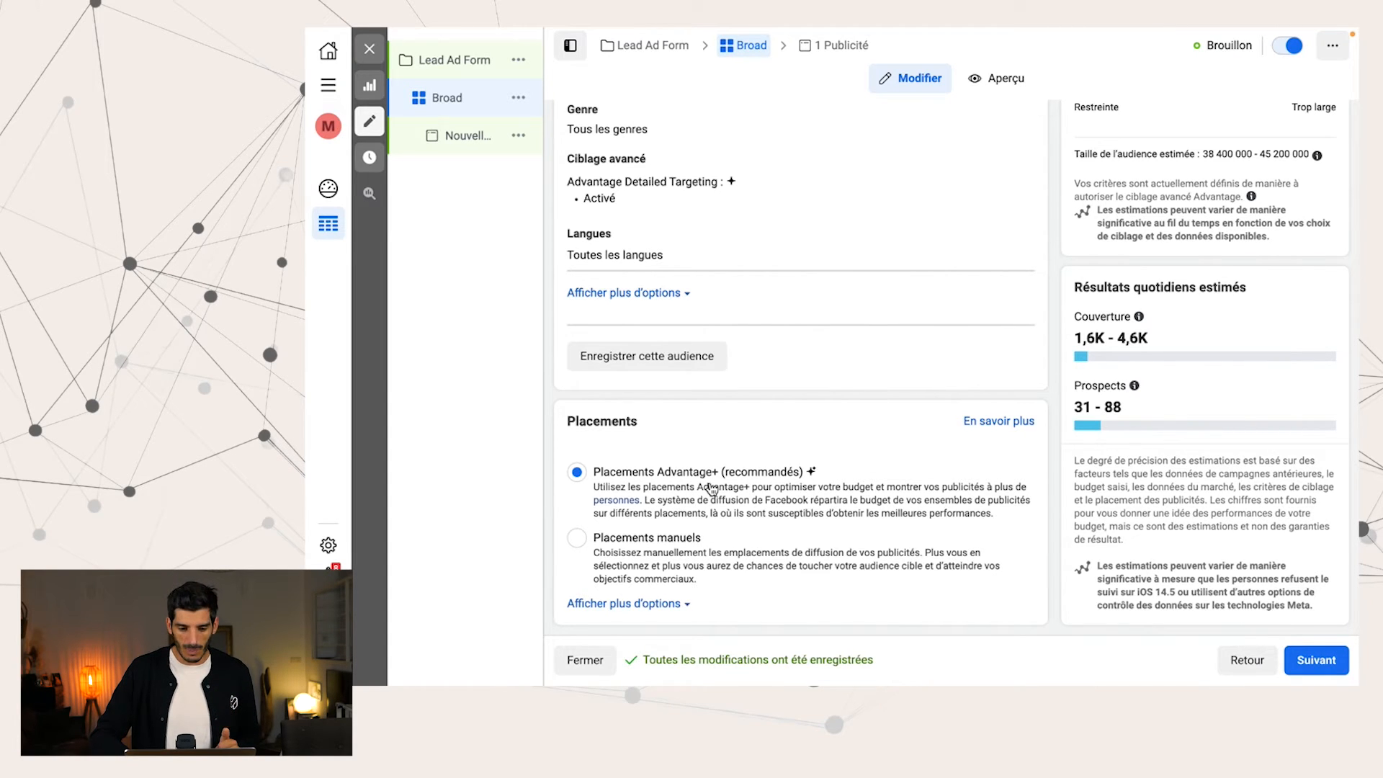
pyautogui.click(1315, 658)
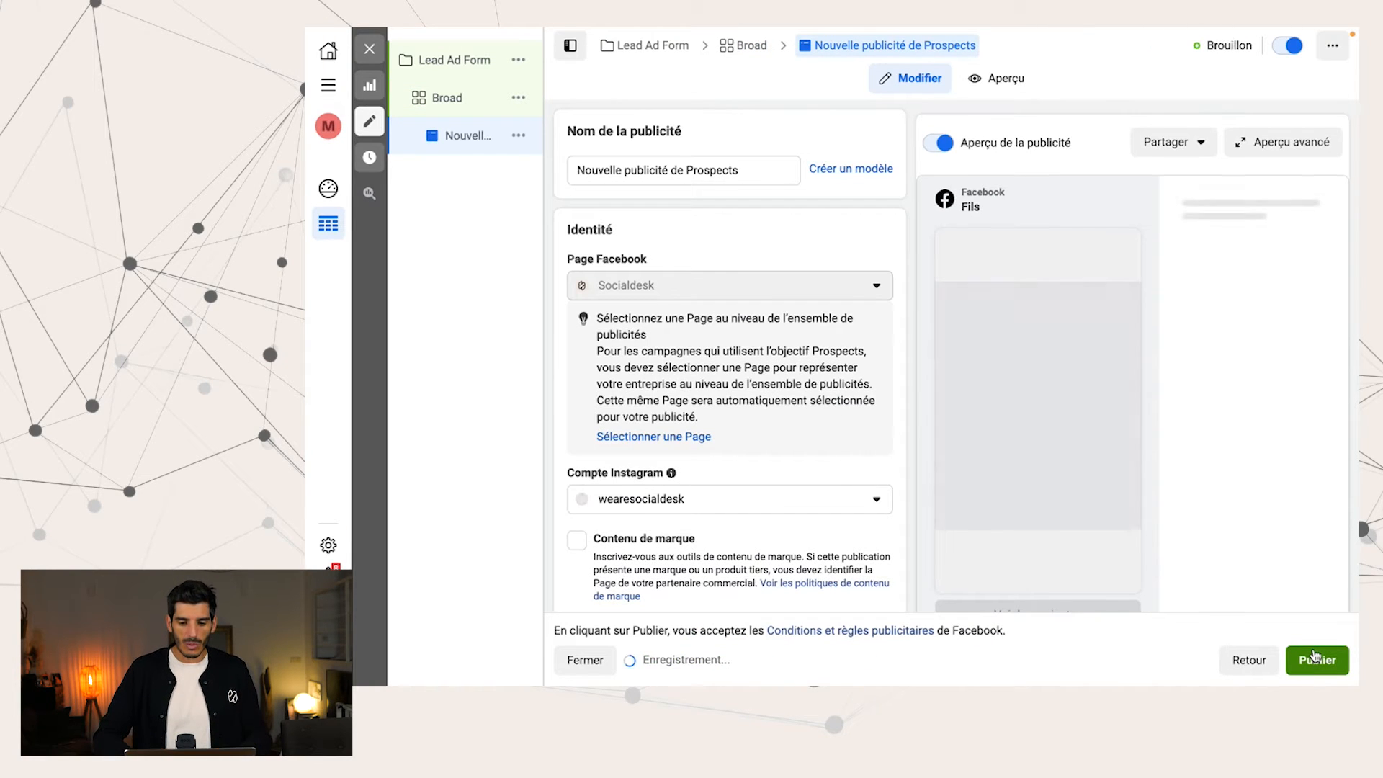
# Rename the ad as "Image V1" and dismiss the video recommendation
pyautogui.click(734, 171)
pyautogui.tripleClick(734, 171)
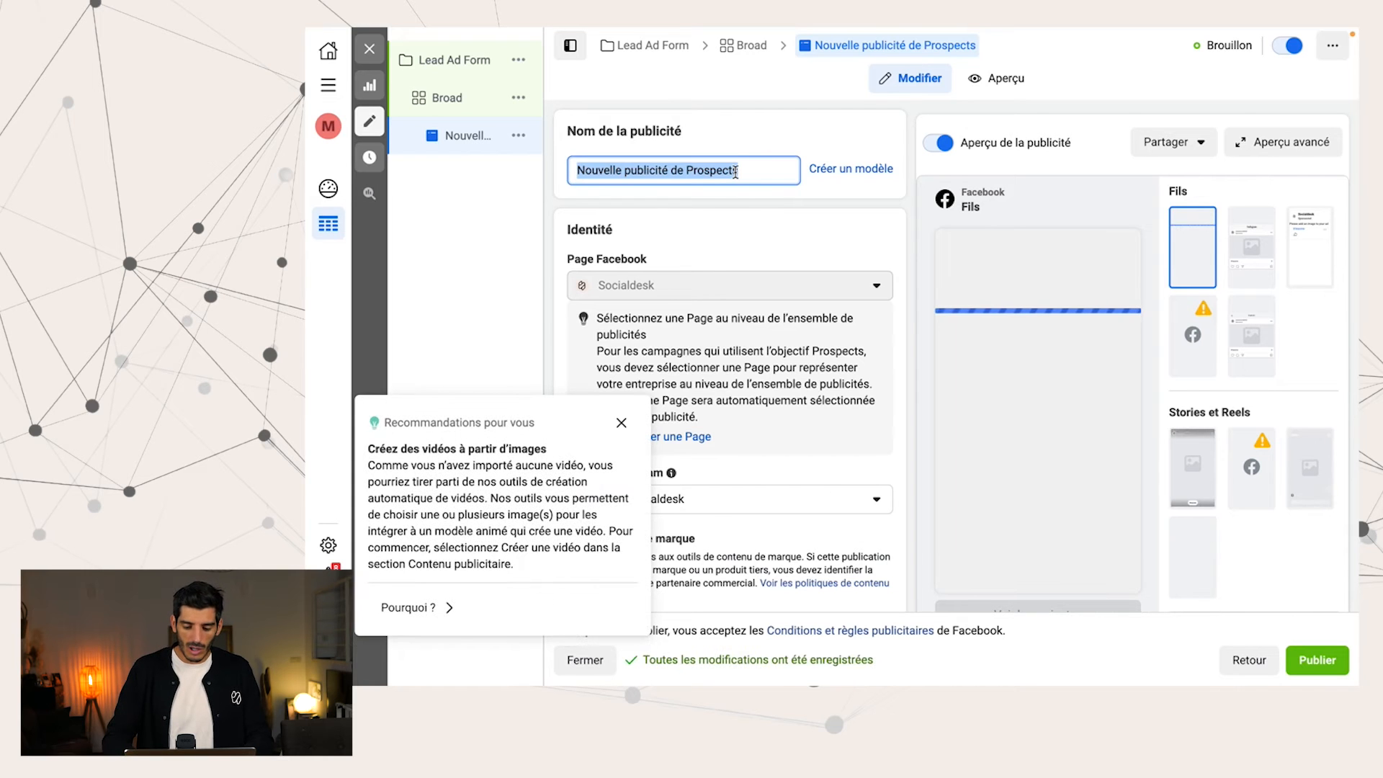
pyautogui.write('Image V1')
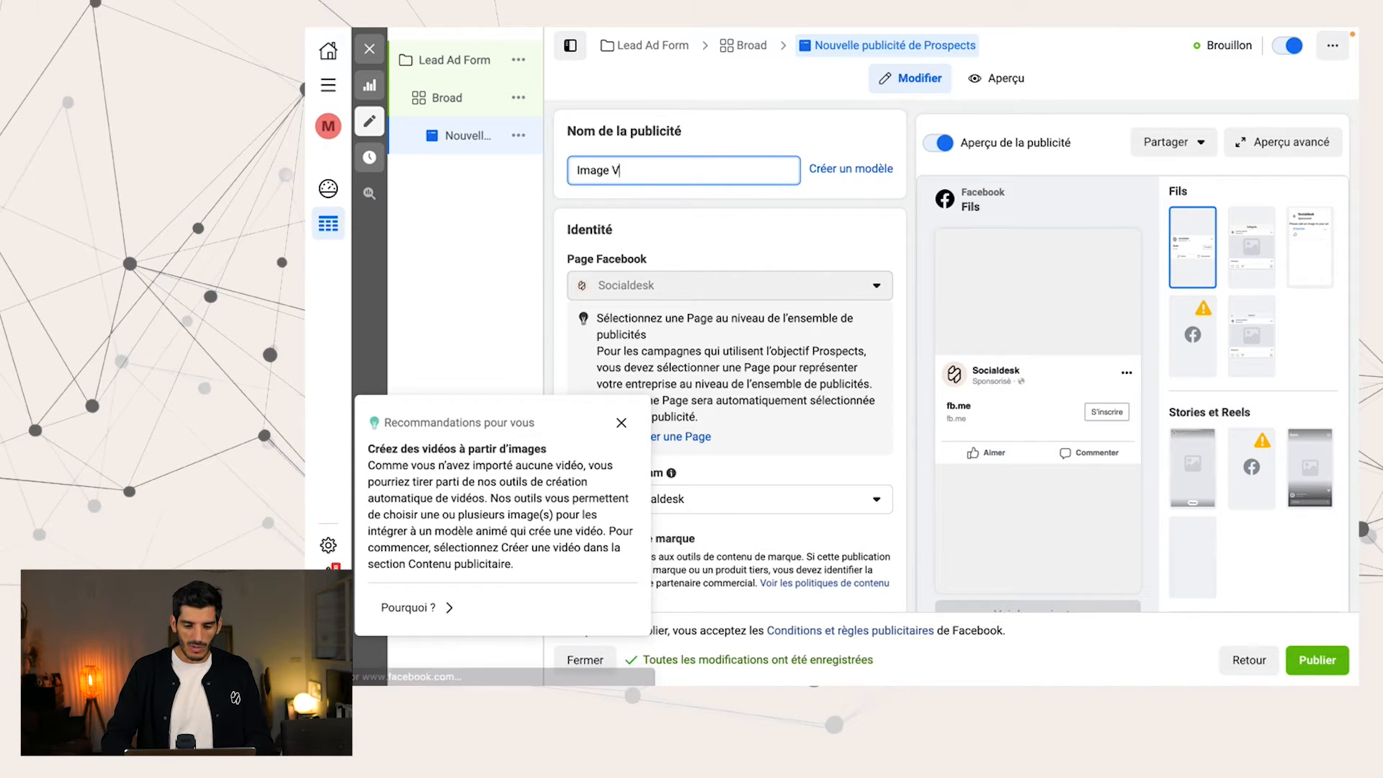
pyautogui.click(621, 423)
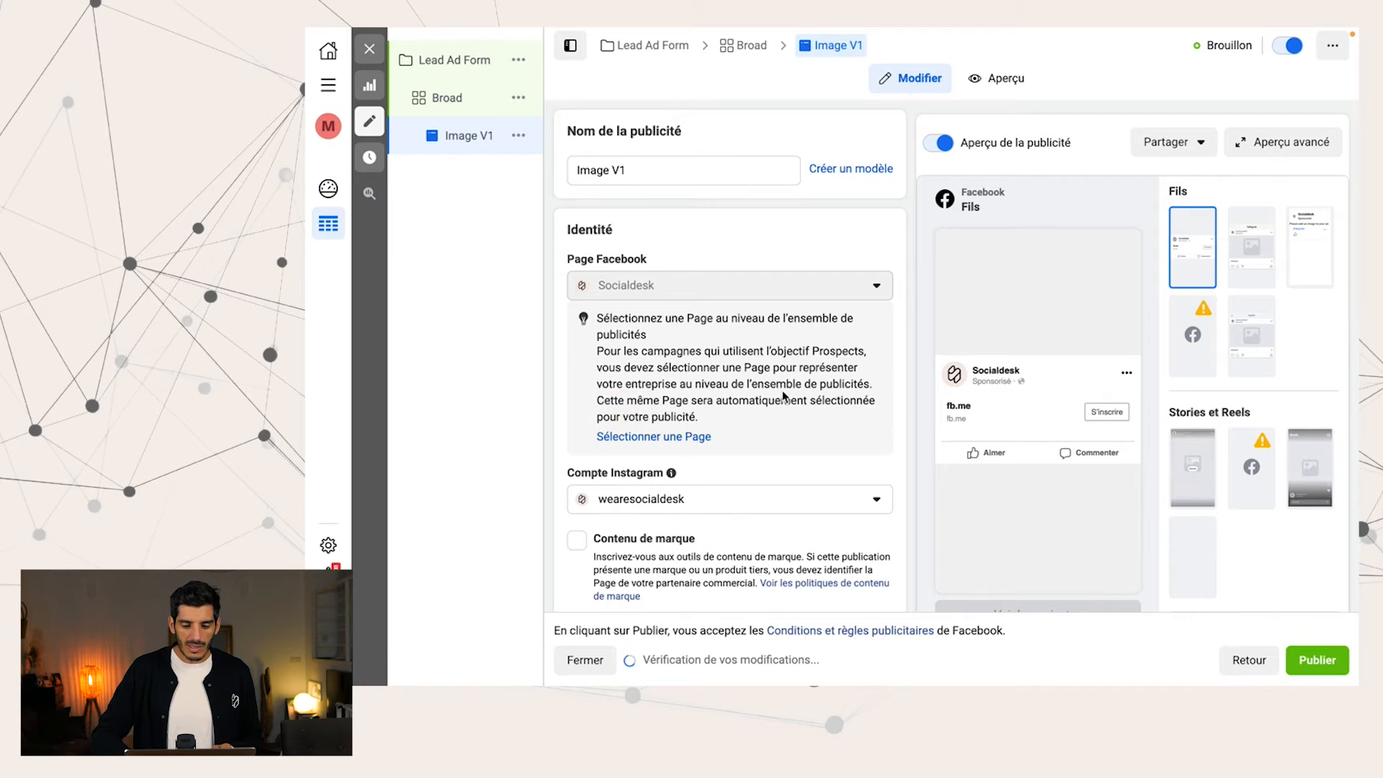
# Enter "Mon message" as the ad's primary text
pyautogui.scroll(-3, 782, 384)
pyautogui.scroll(-6, 782, 384)
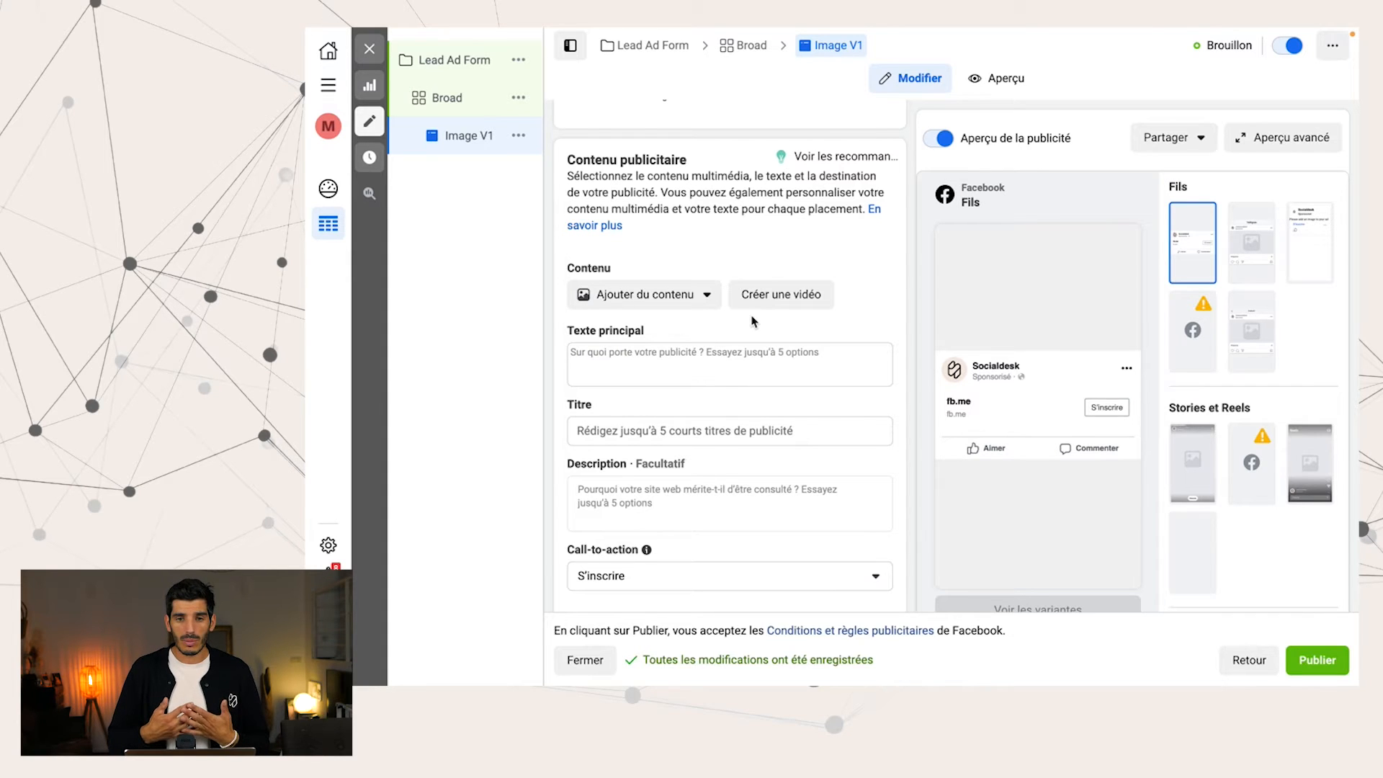
pyautogui.click(658, 366)
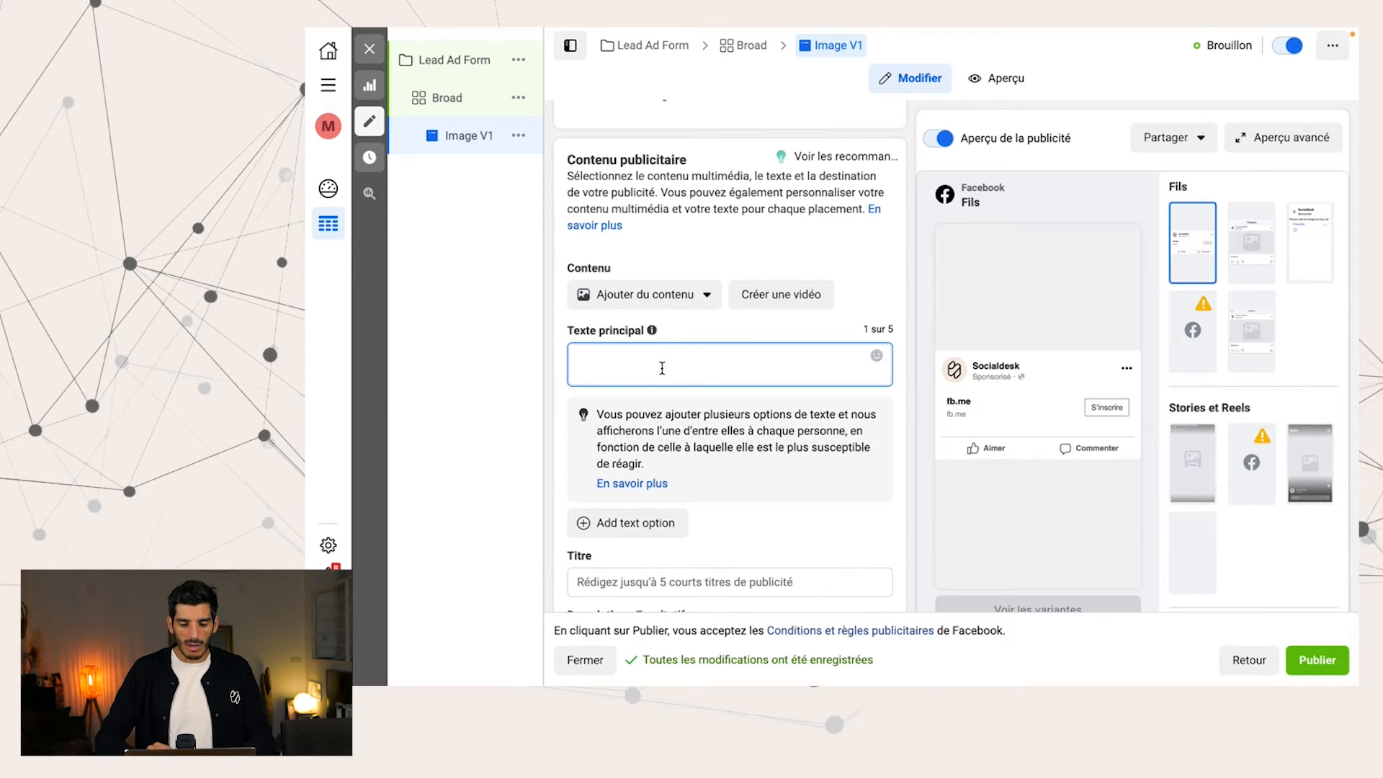
pyautogui.scroll(-1, 662, 368)
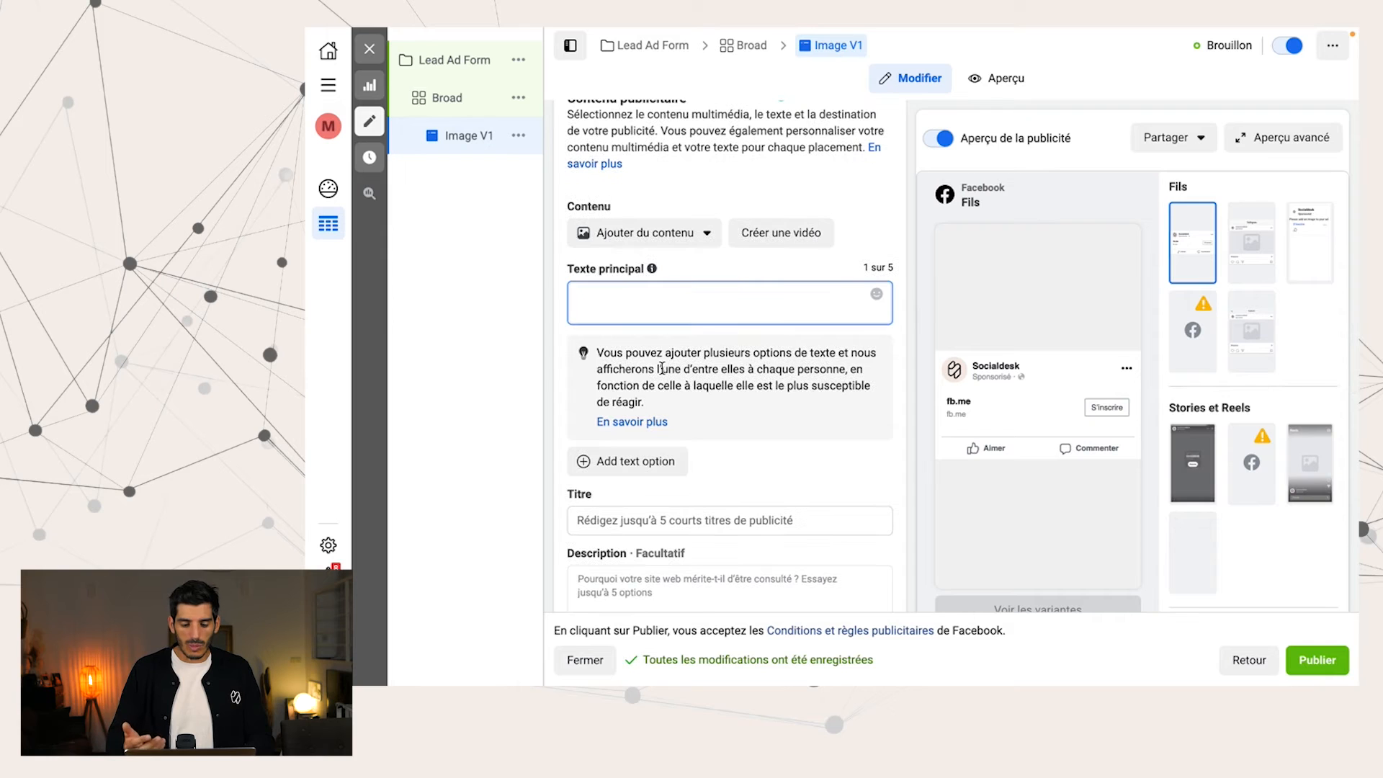
pyautogui.write('Mon message')
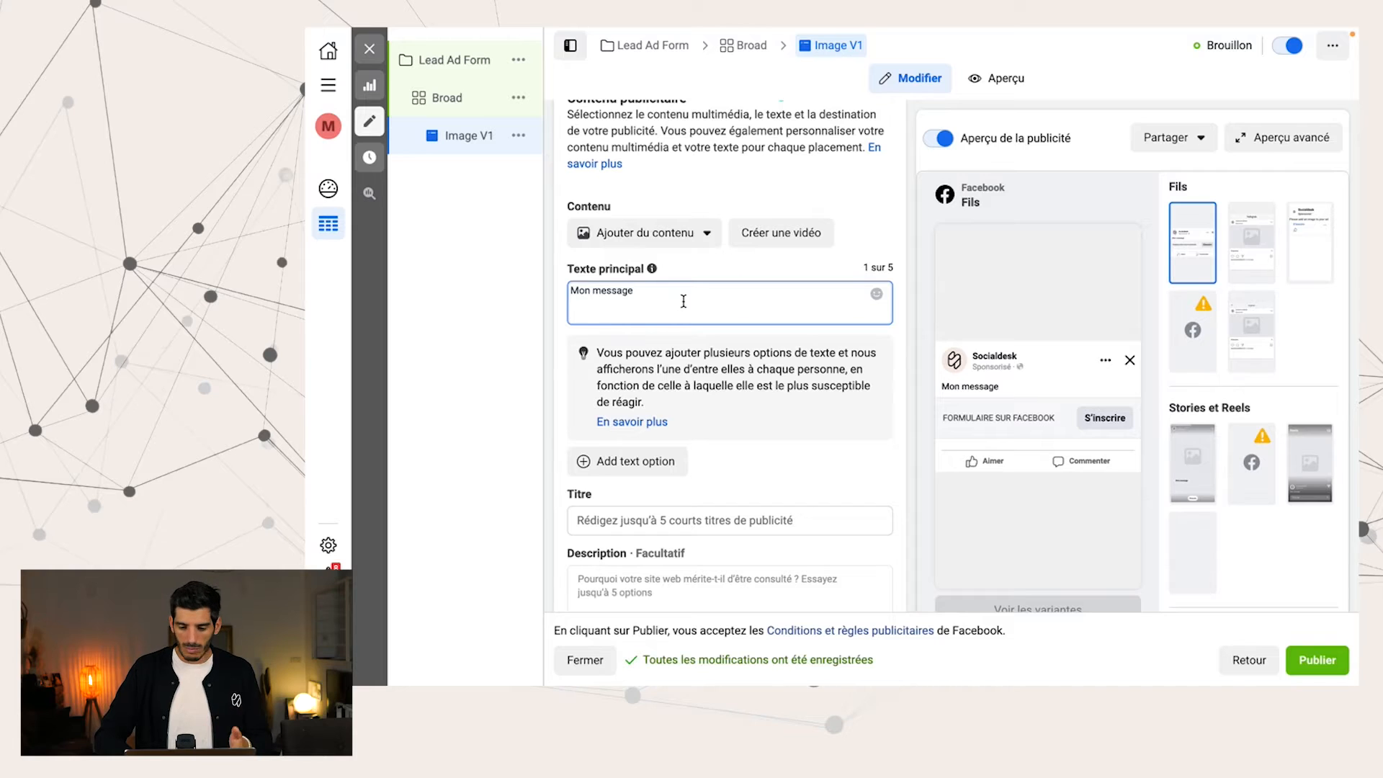
# Set the ad's headline to "Mon titre"
pyautogui.scroll(-3, 683, 301)
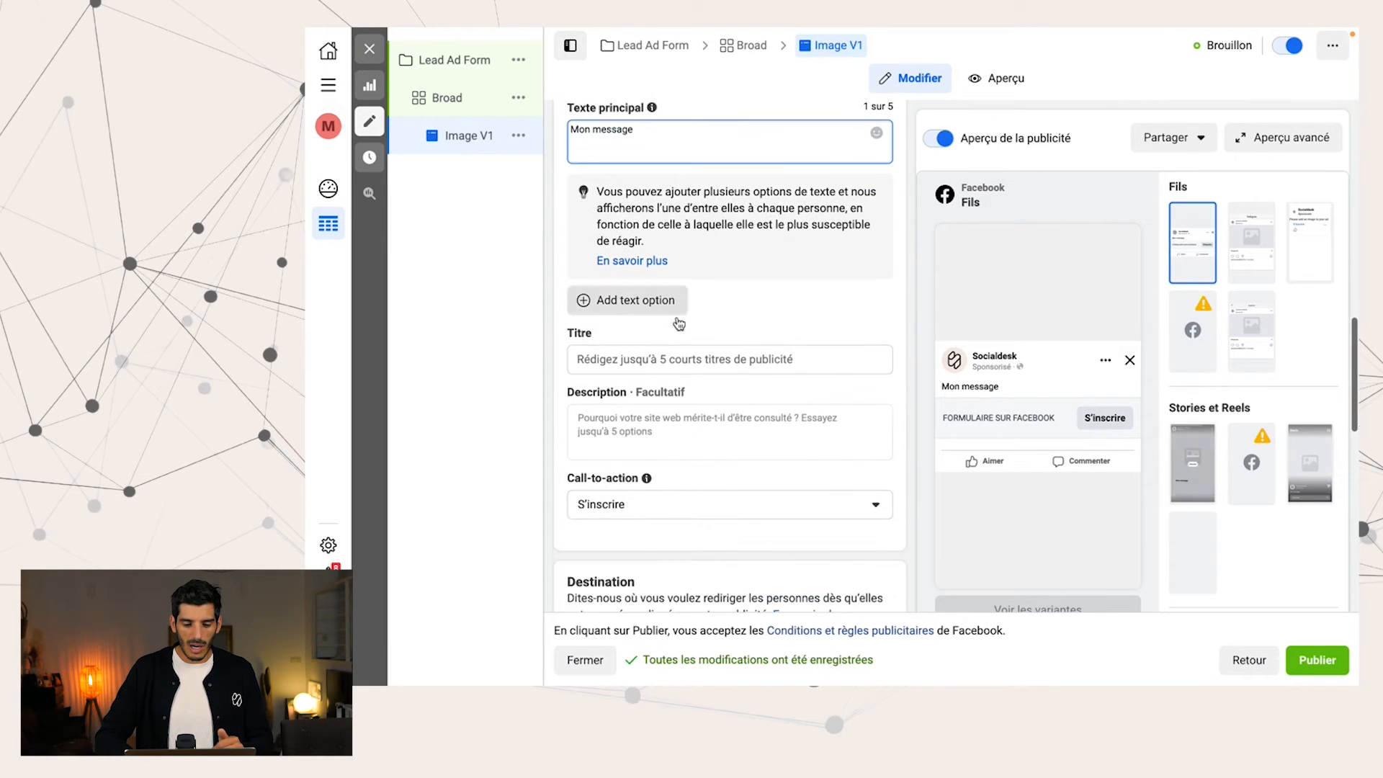
pyautogui.click(658, 359)
pyautogui.write('Mon titre')
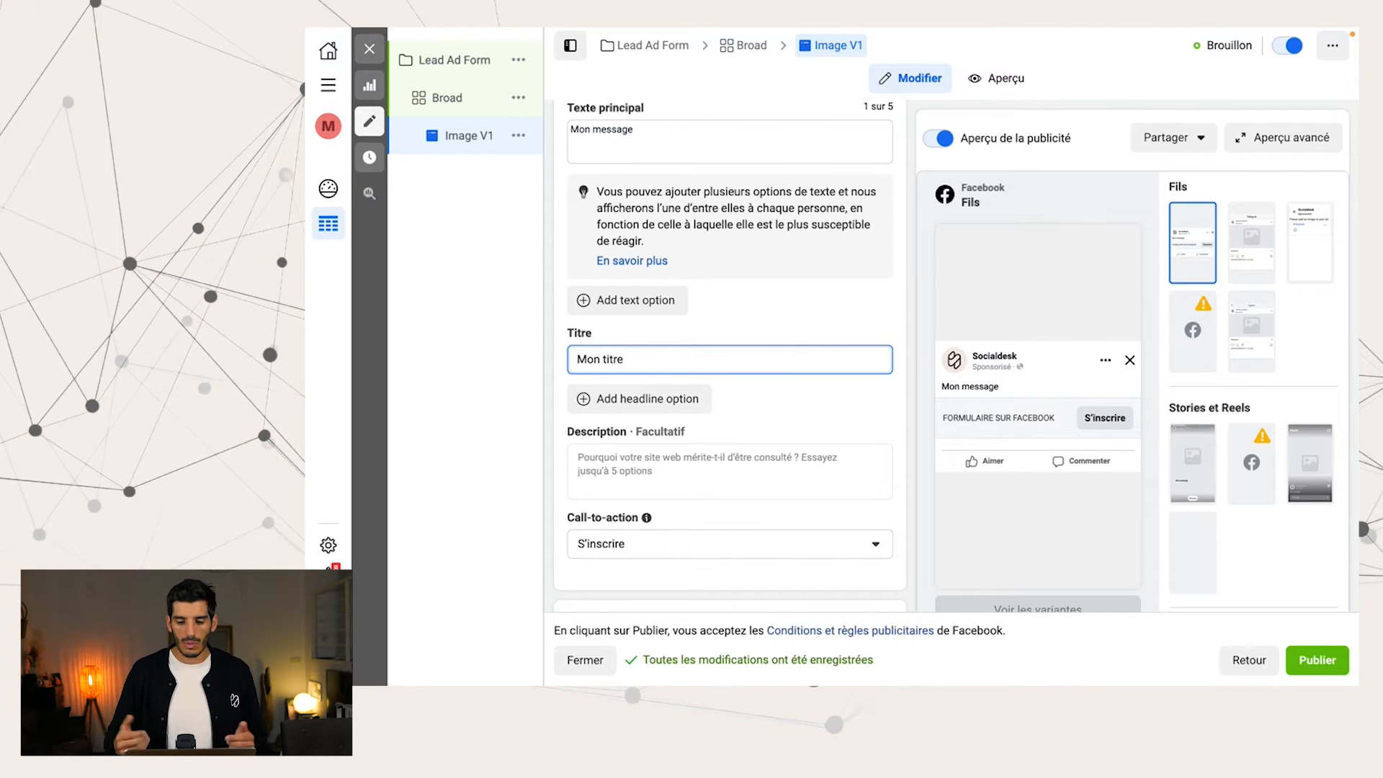
# Leave the ad's description empty and set its call-to-action to "Obtenir un devis"
pyautogui.click(657, 462)
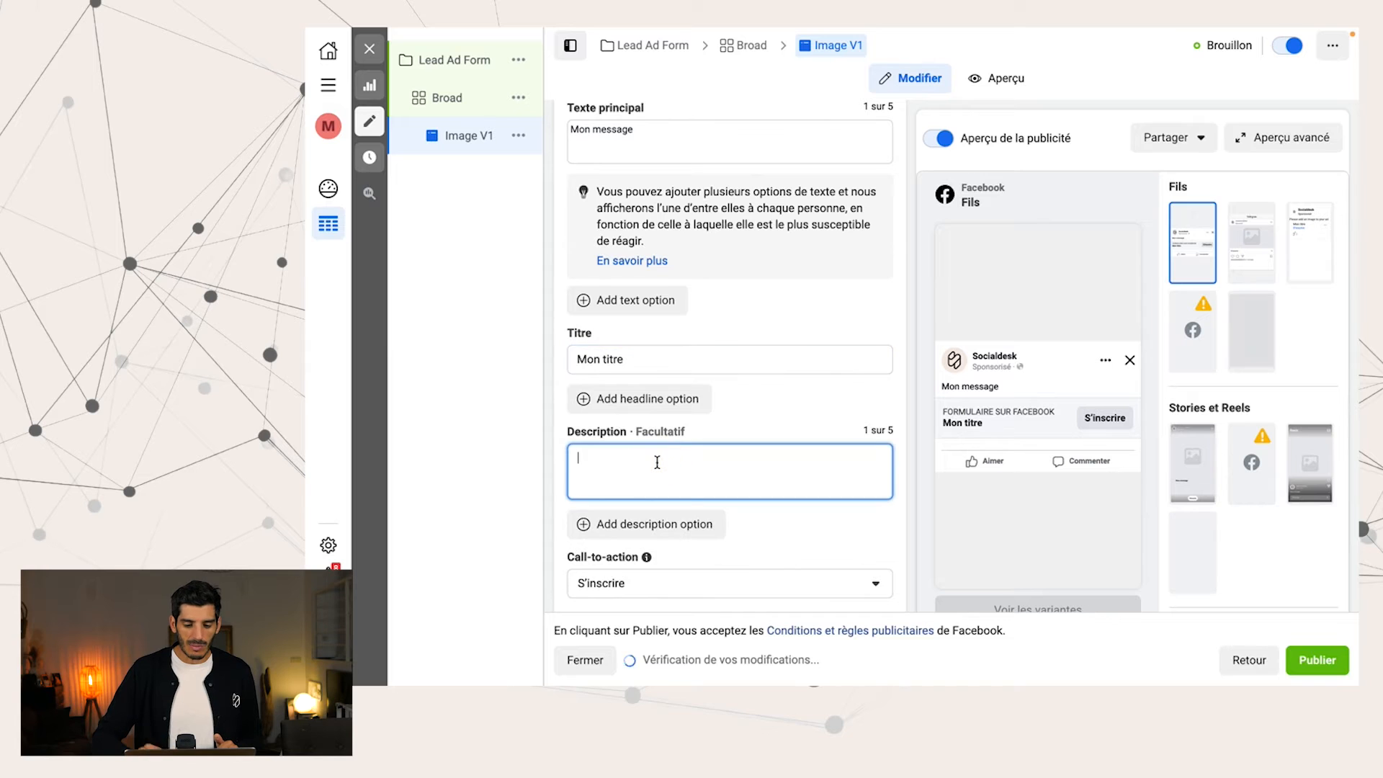
pyautogui.scroll(-3, 657, 462)
pyautogui.click(686, 366)
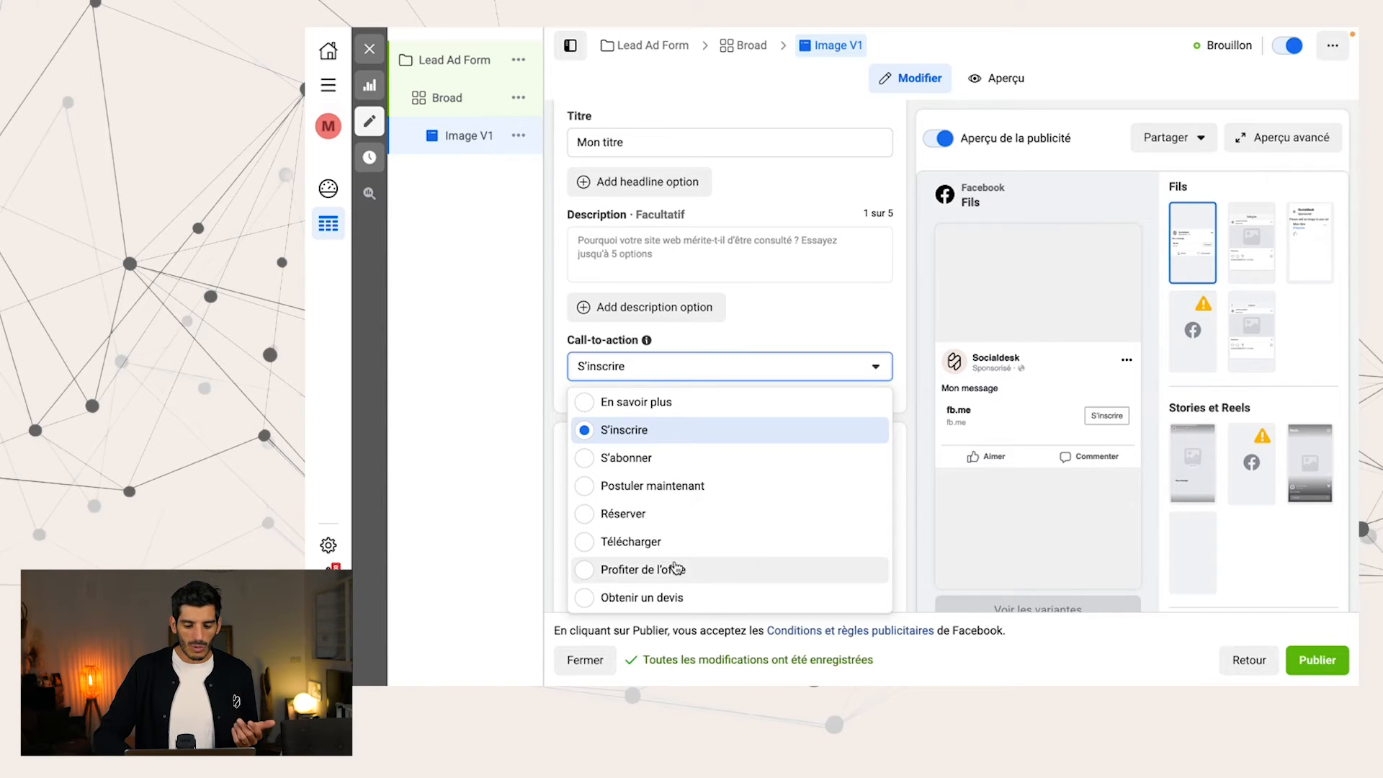
pyautogui.click(672, 597)
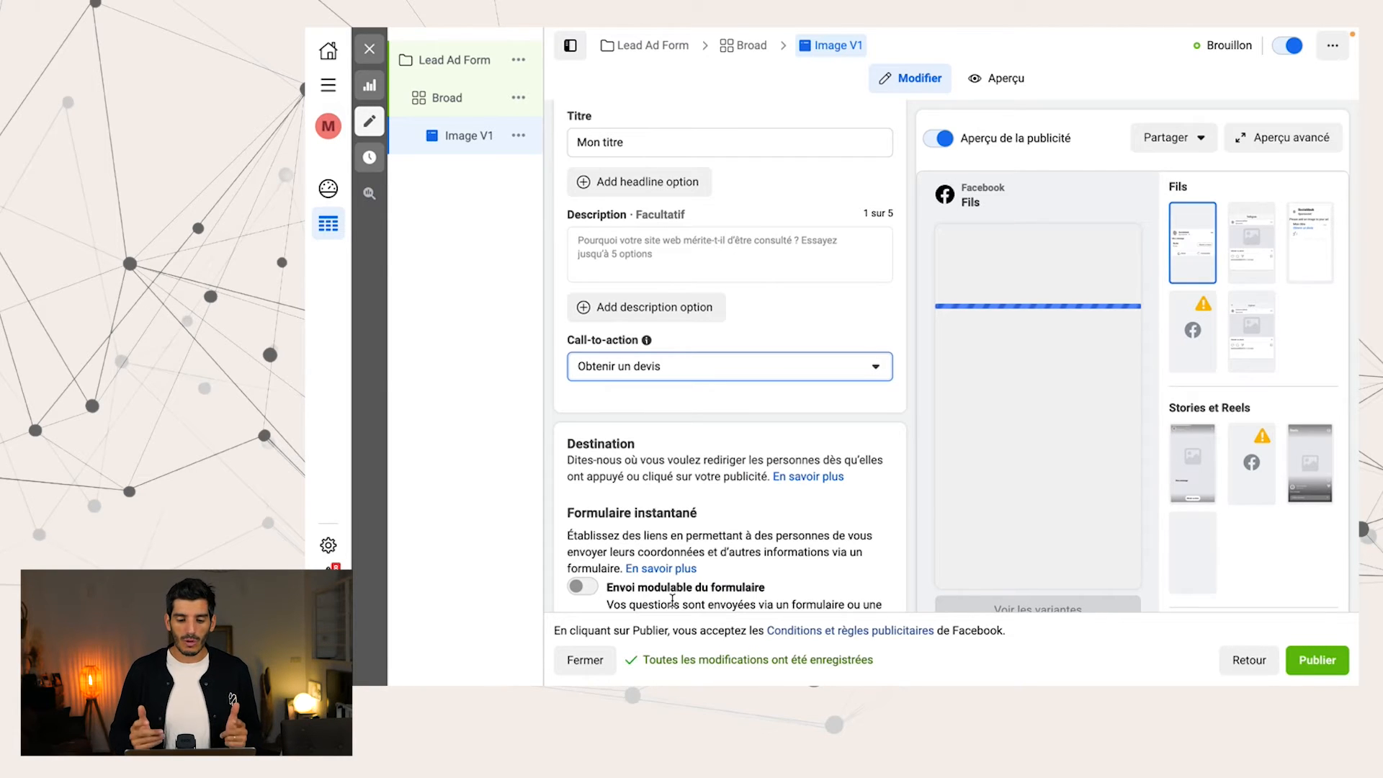
# Create a new instant form for the ad, named "Form #1", with the "Volume élevé" form type
pyautogui.scroll(-3, 673, 600)
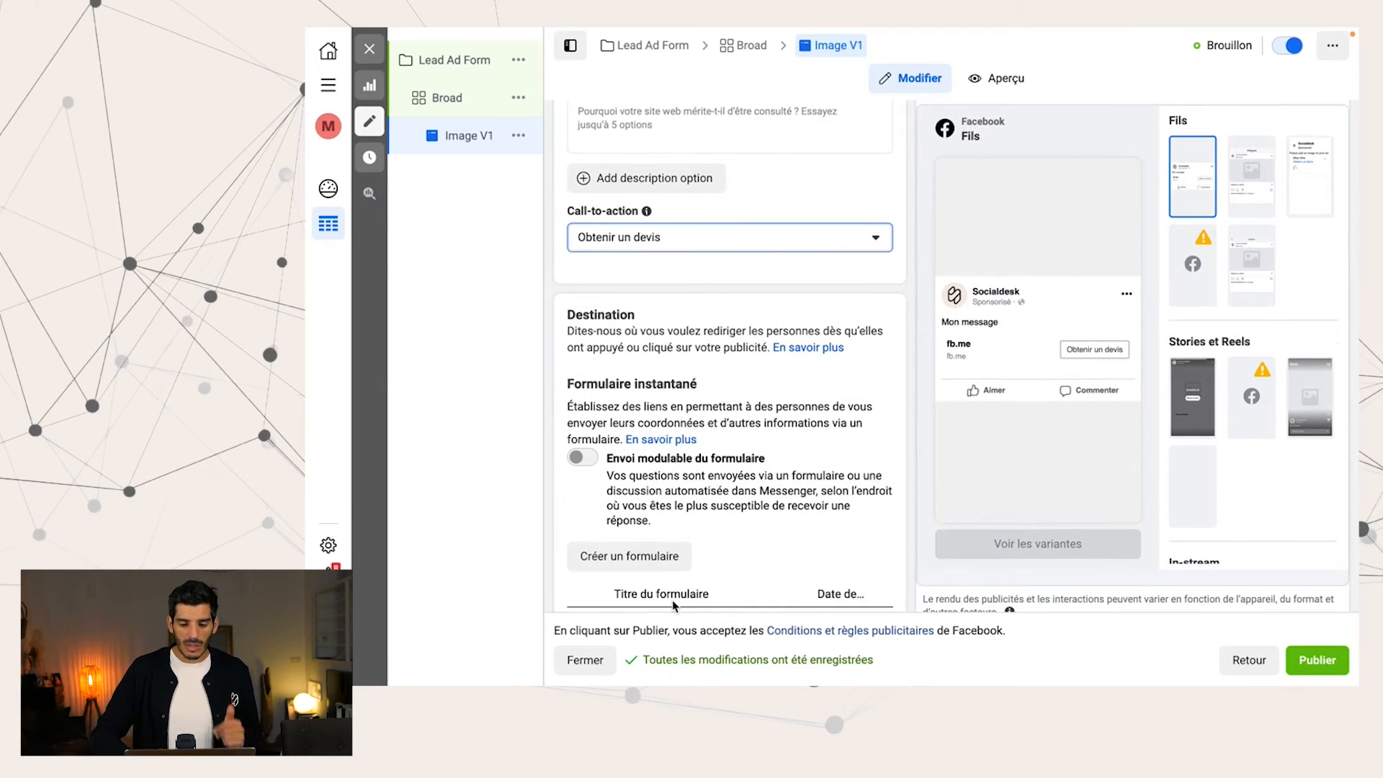
pyautogui.scroll(-5, 672, 605)
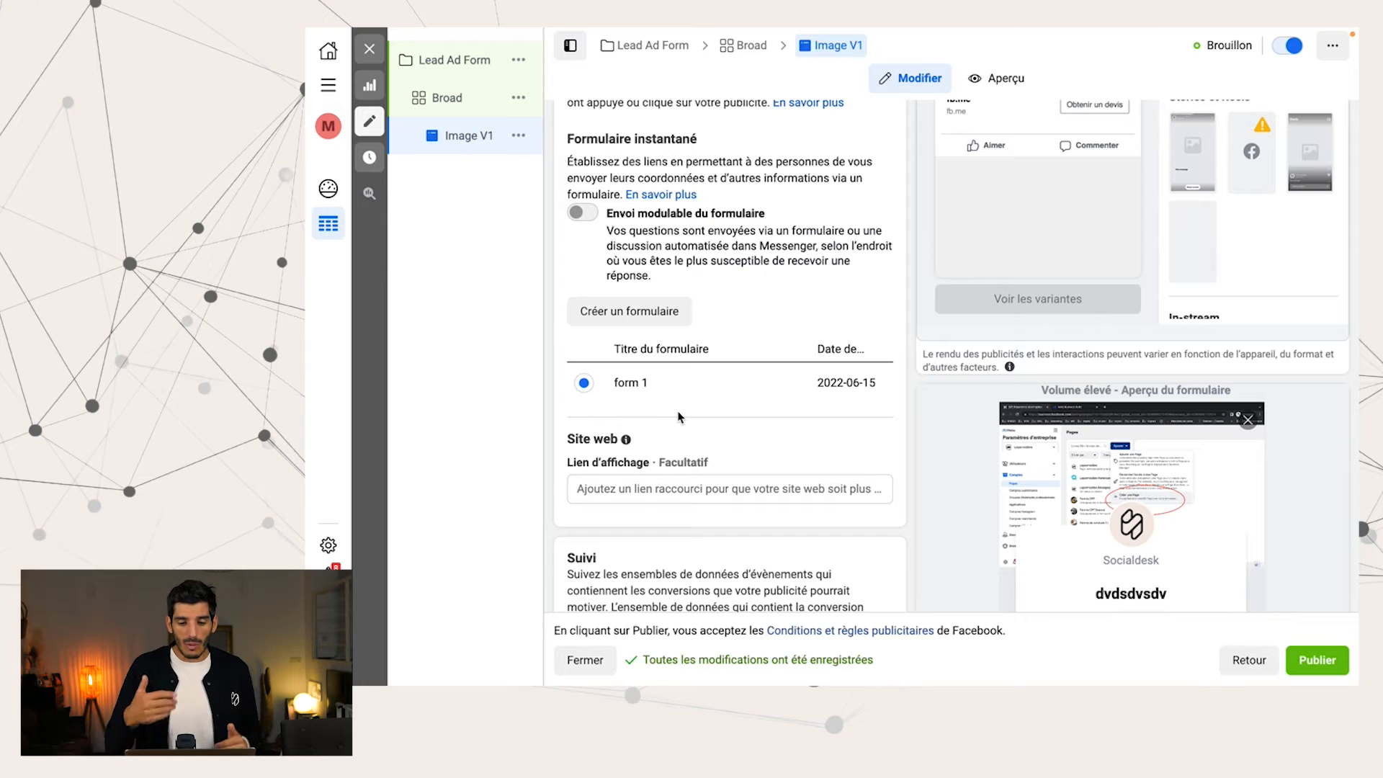
pyautogui.click(654, 320)
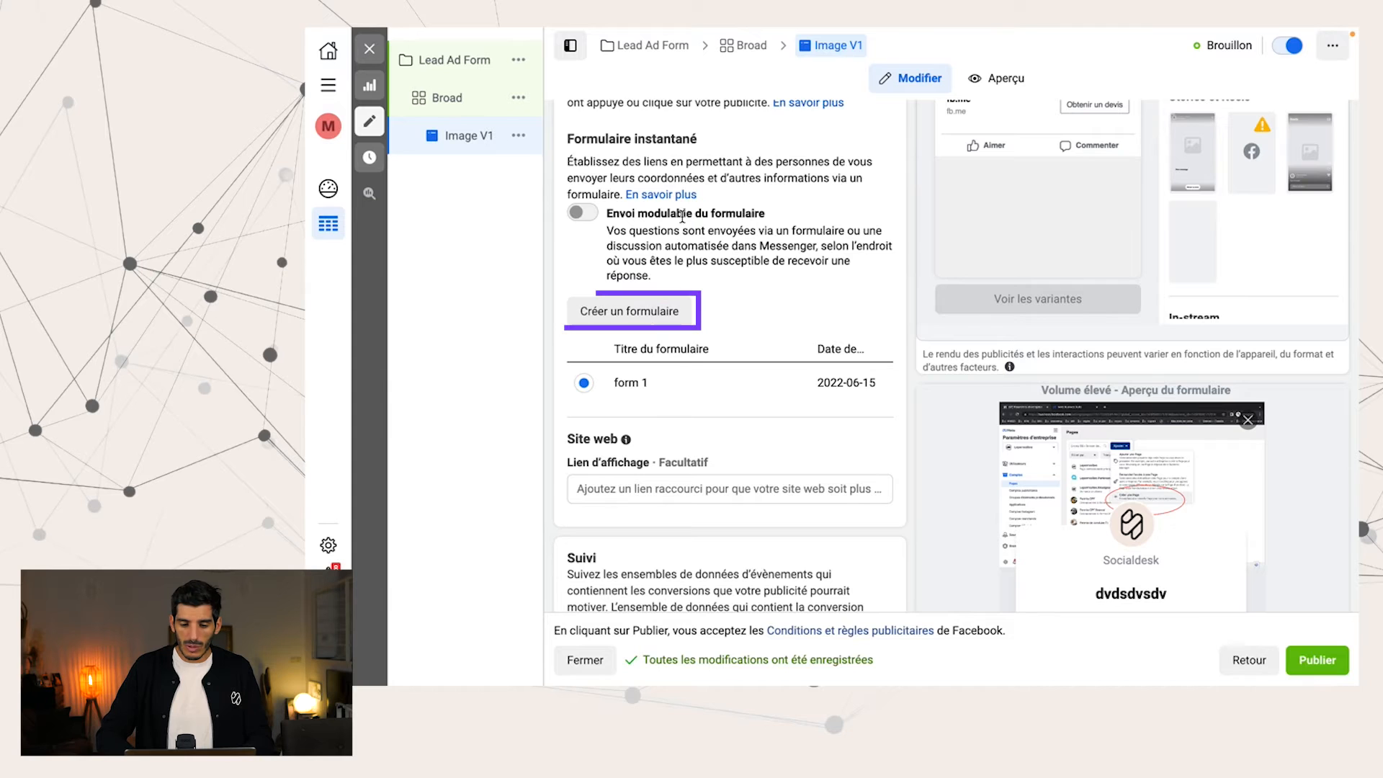
pyautogui.click(663, 311)
pyautogui.click(595, 186)
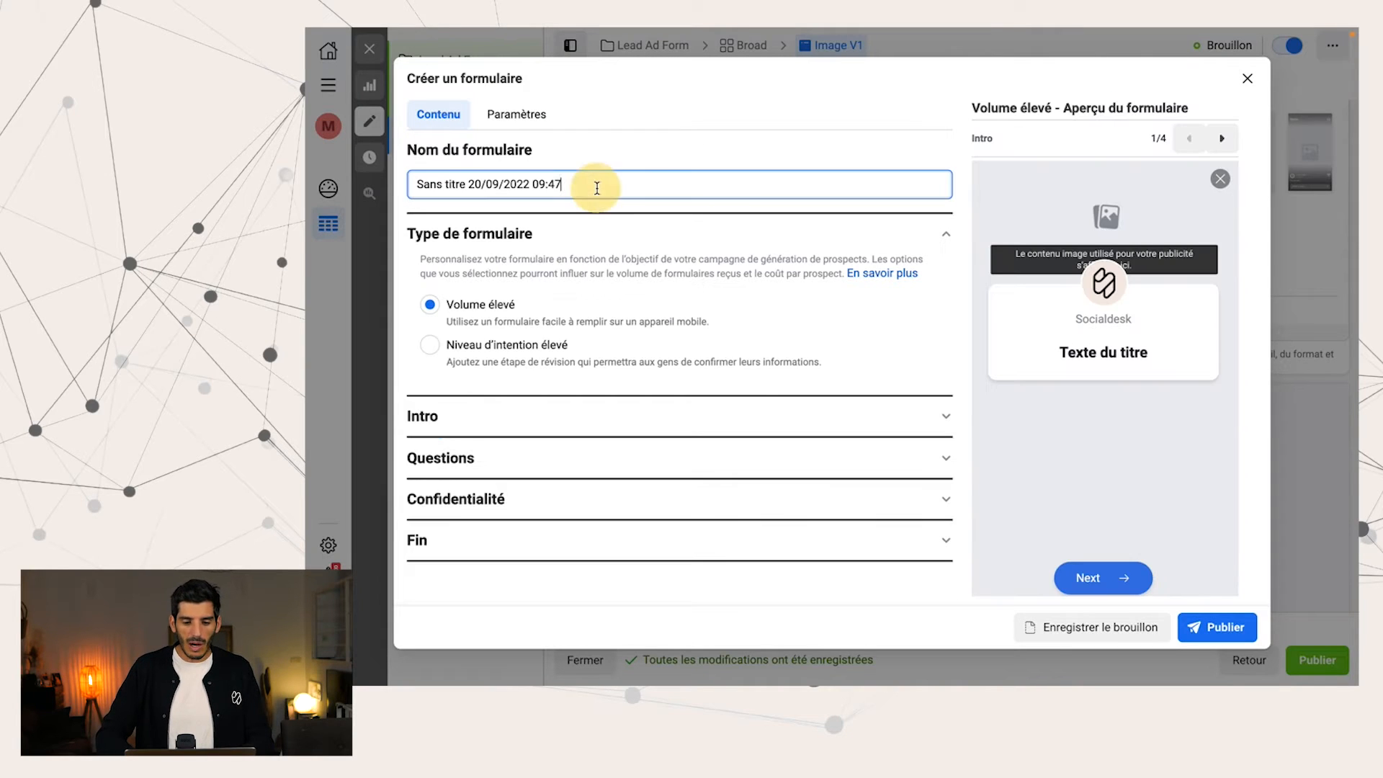
pyautogui.tripleClick(597, 188)
pyautogui.write('Form ')
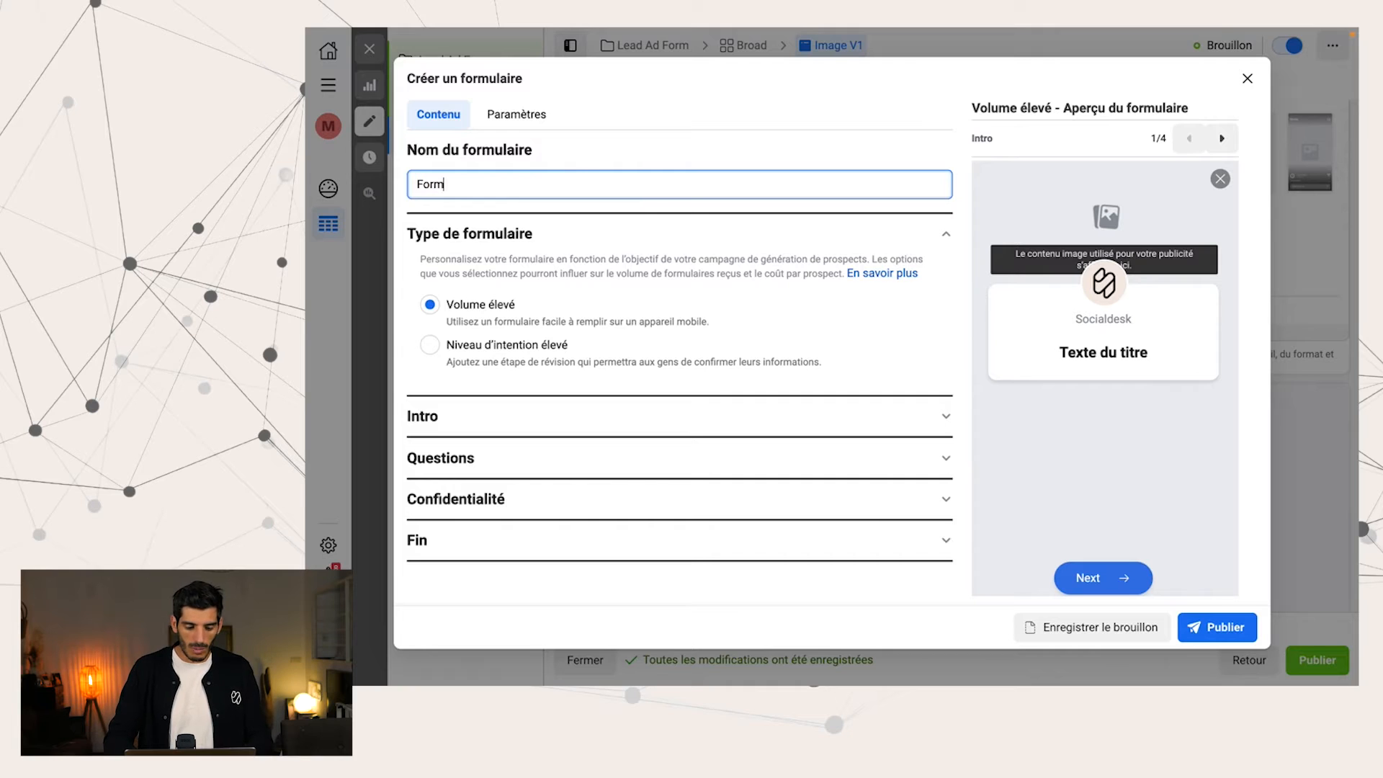
pyautogui.write('#1')
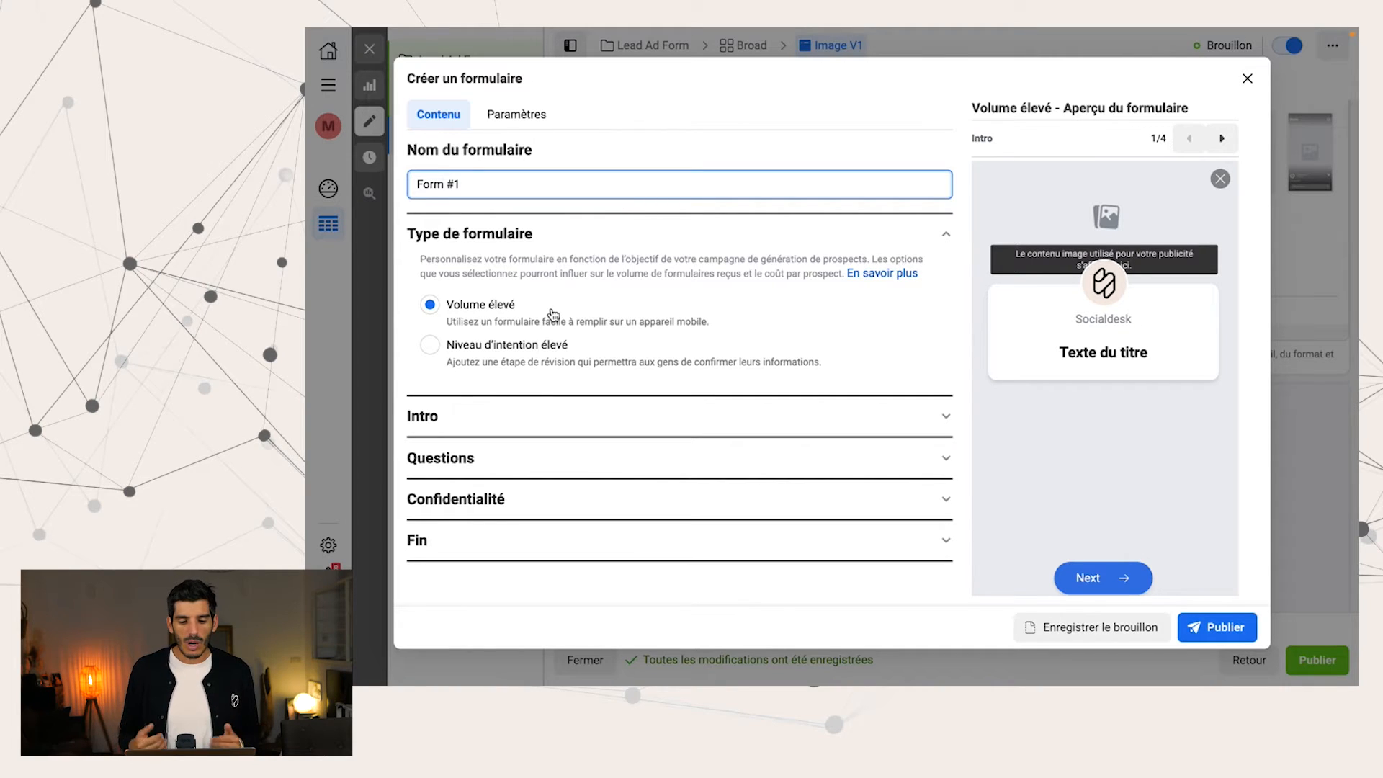
pyautogui.click(503, 347)
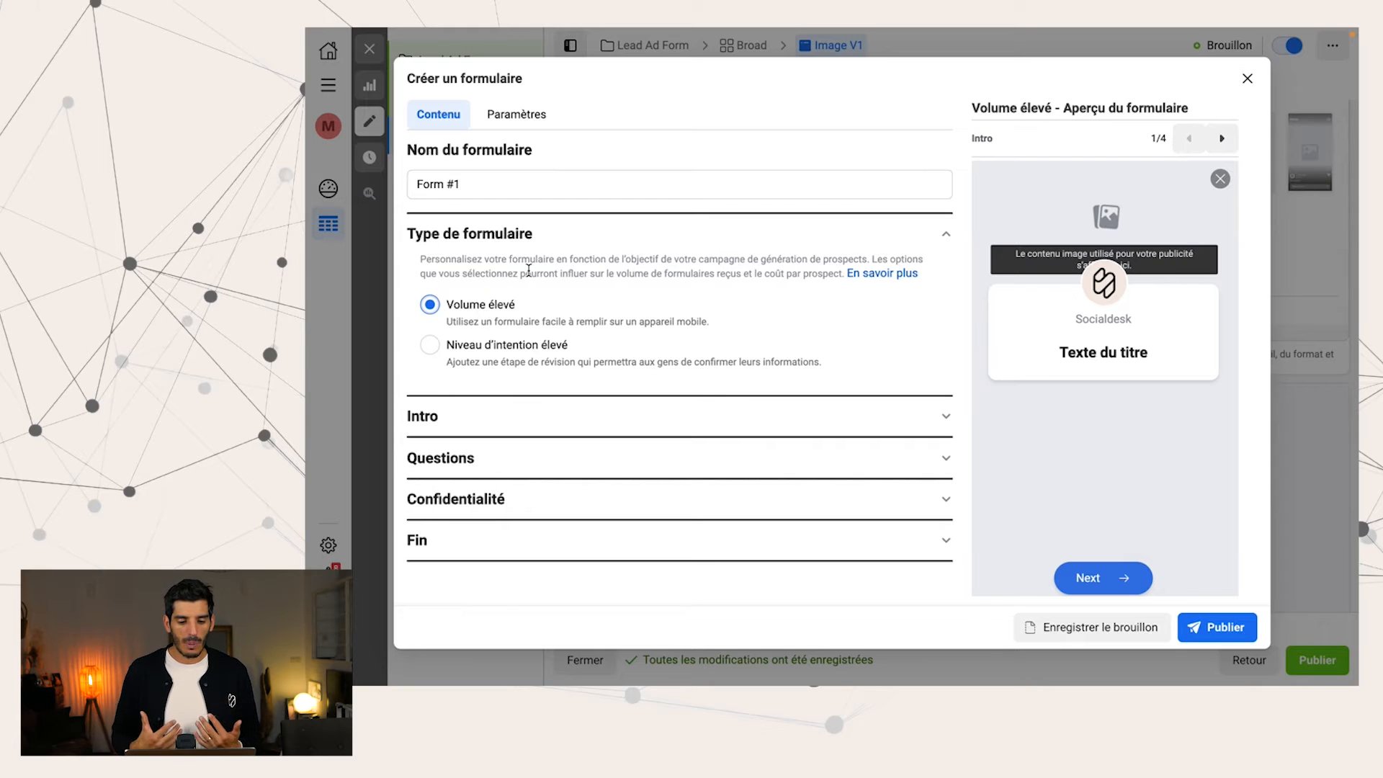
# Set the form's intro background to the ad's own image ("Utiliser l'image de votre publicité")
pyautogui.click(491, 414)
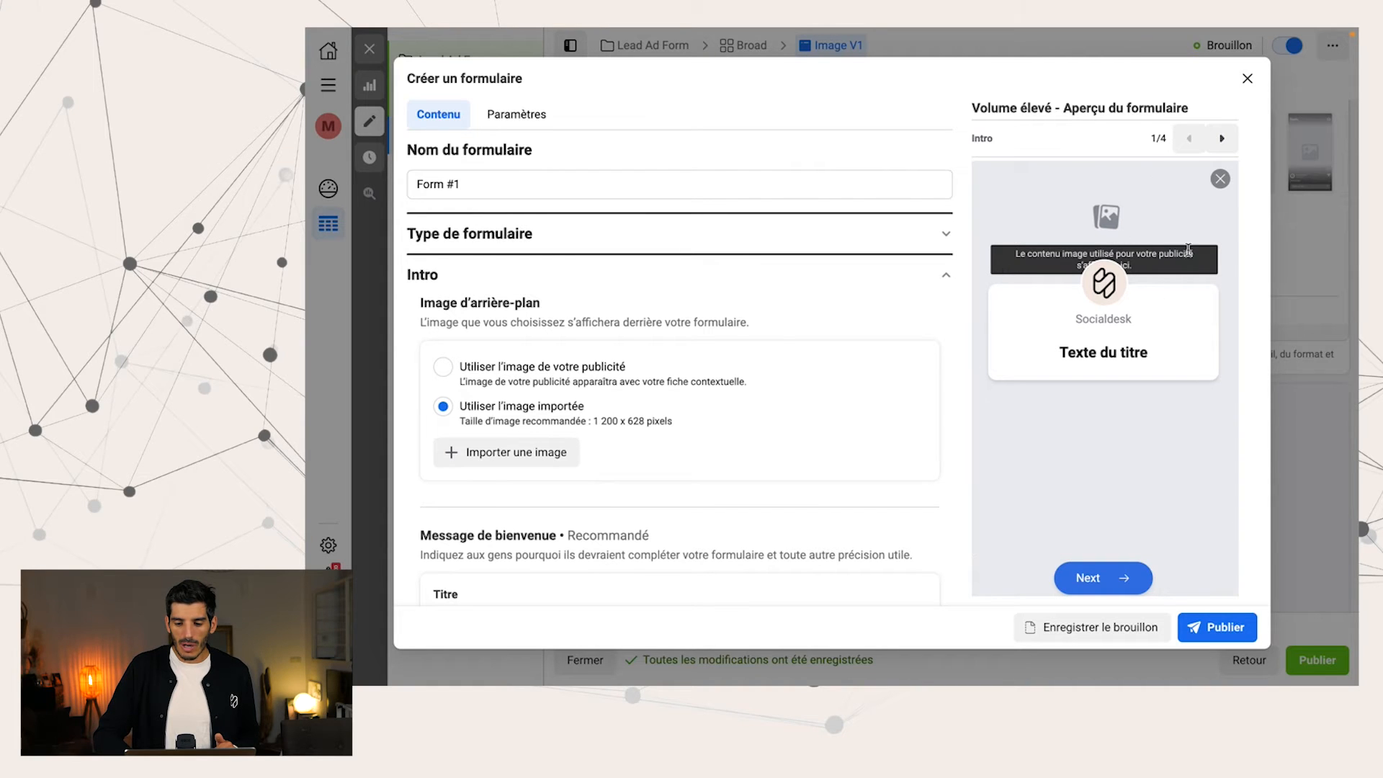
pyautogui.click(508, 381)
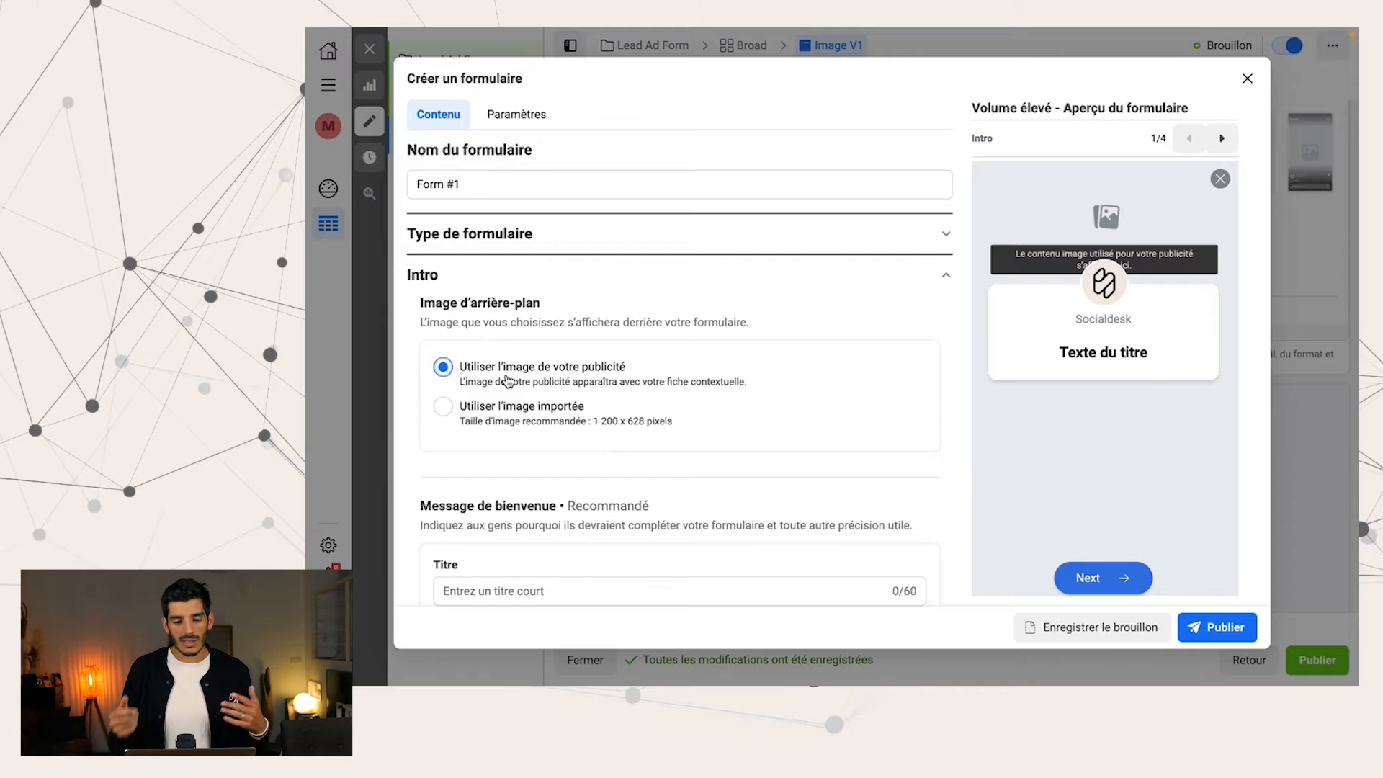
pyautogui.click(497, 403)
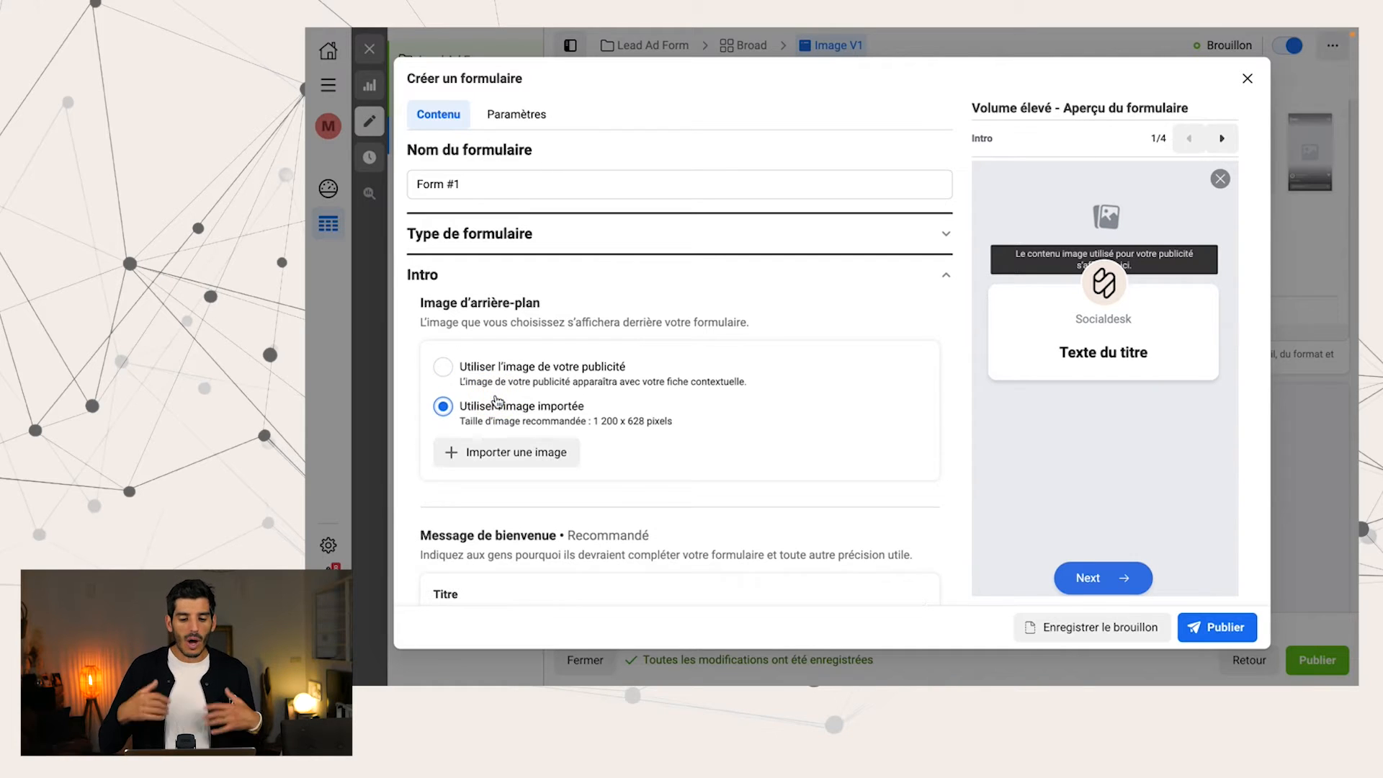
pyautogui.click(538, 458)
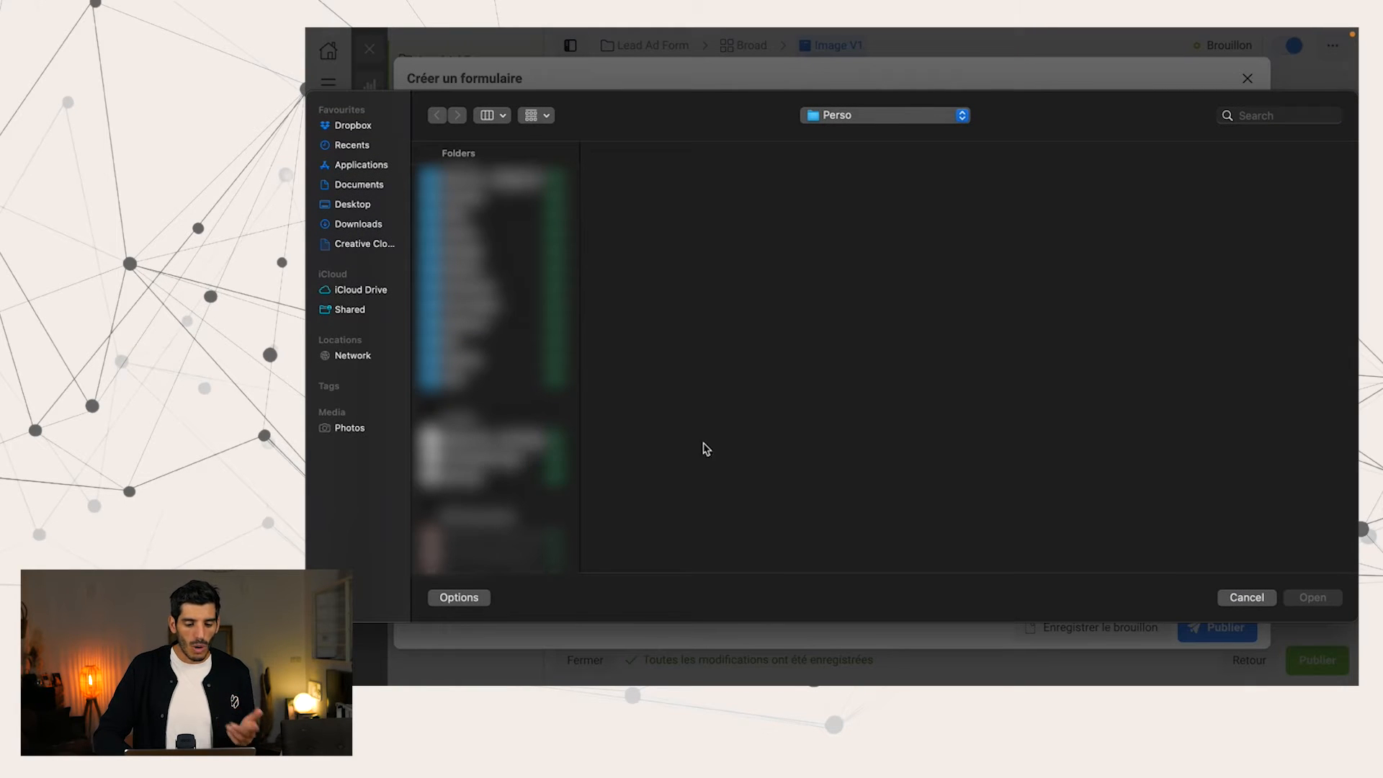
pyautogui.click(1246, 597)
pyautogui.click(536, 367)
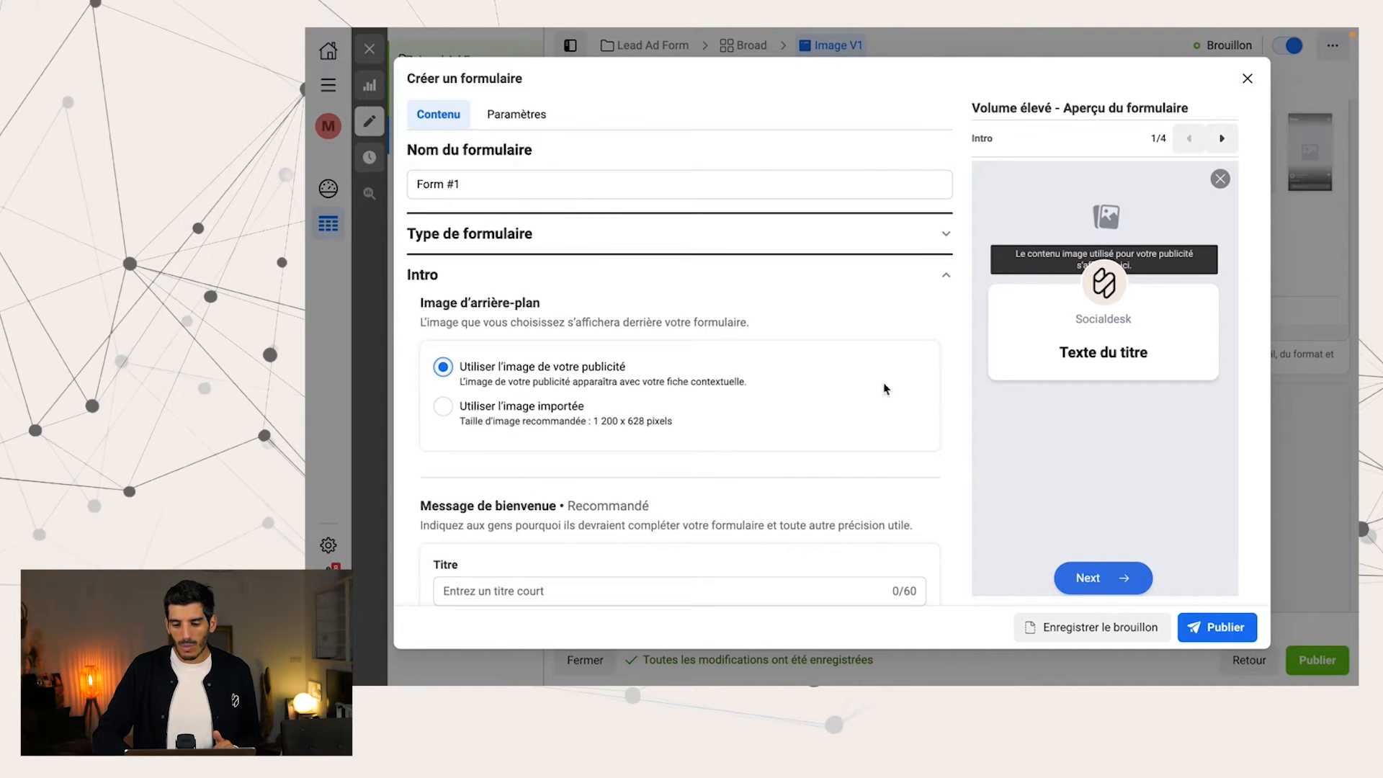
# Give the form's welcome message the title "Mon super formulaire" and the paragraph description "courte description"
pyautogui.scroll(-3, 758, 456)
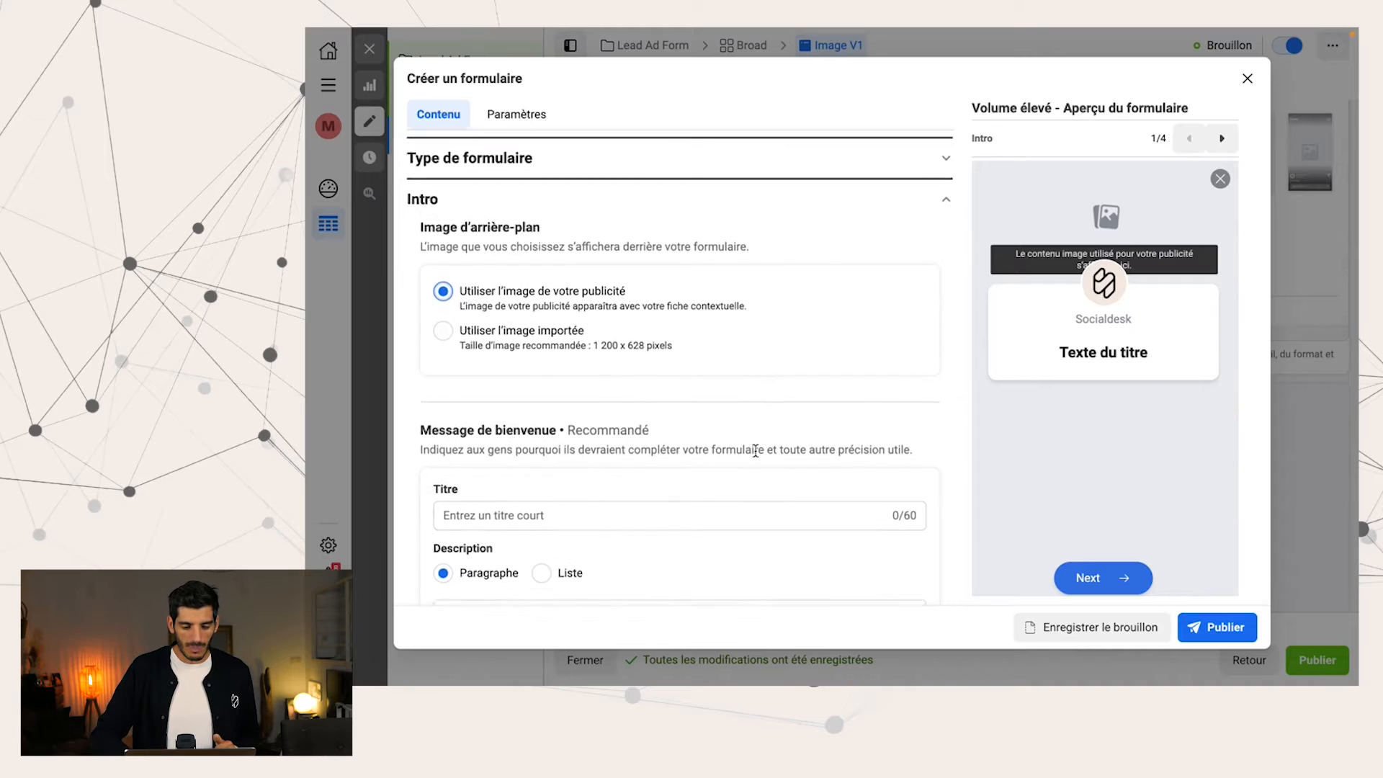
pyautogui.click(618, 408)
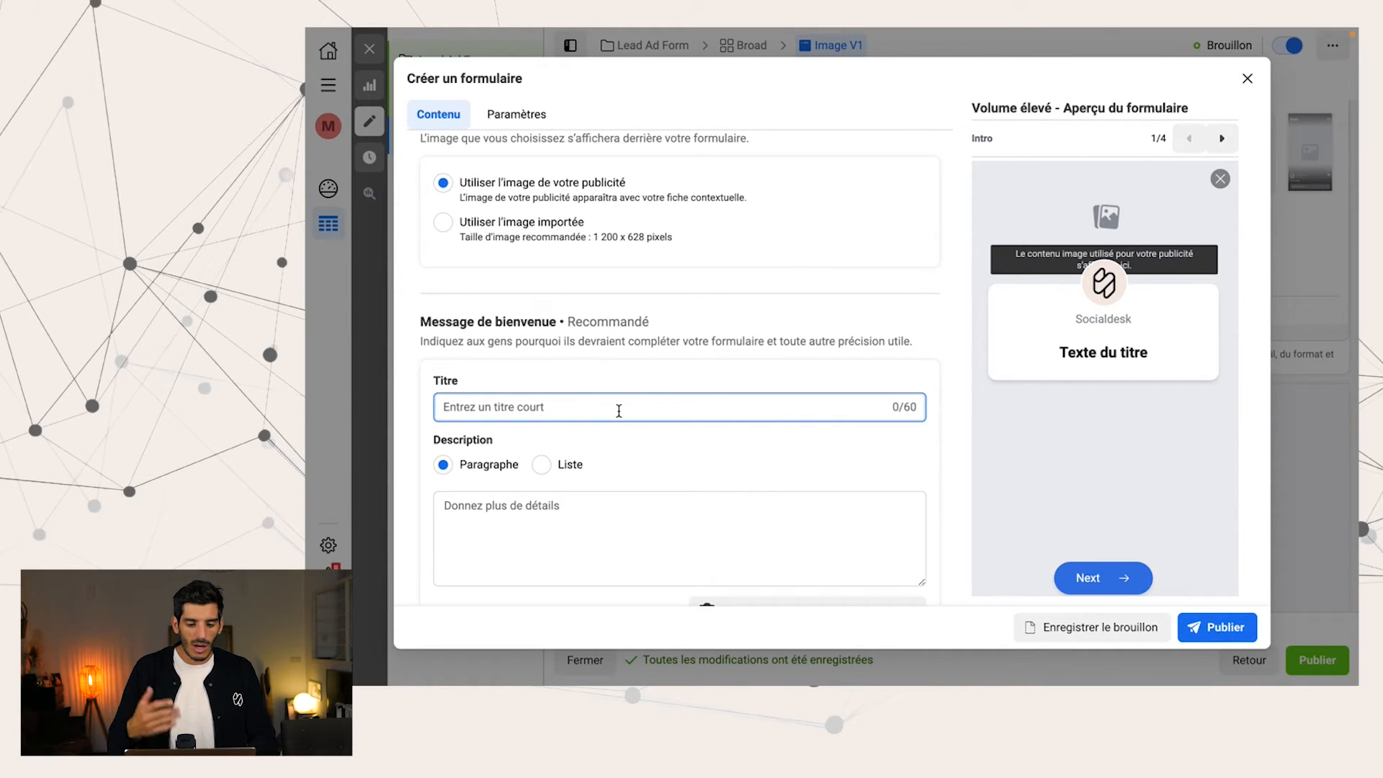
pyautogui.write('Mon super formulaire')
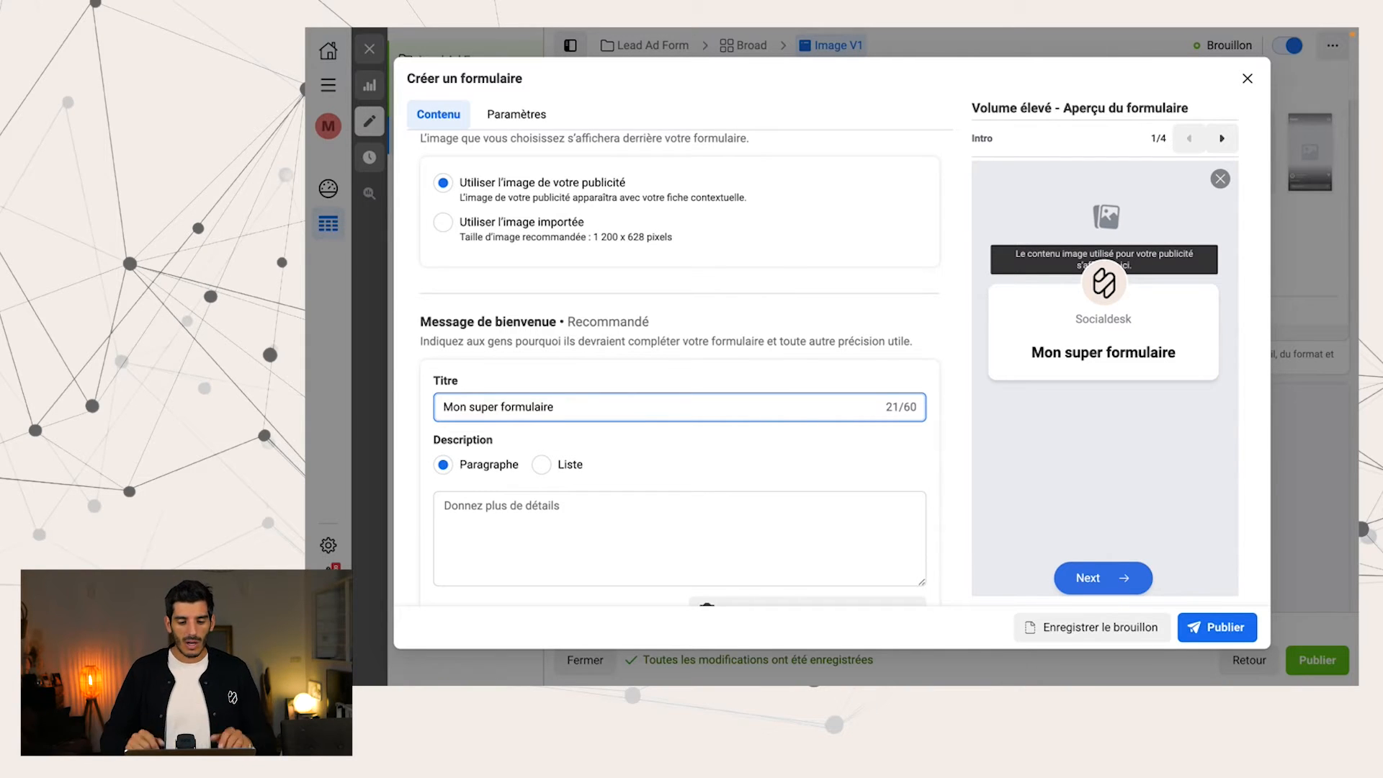
pyautogui.click(605, 510)
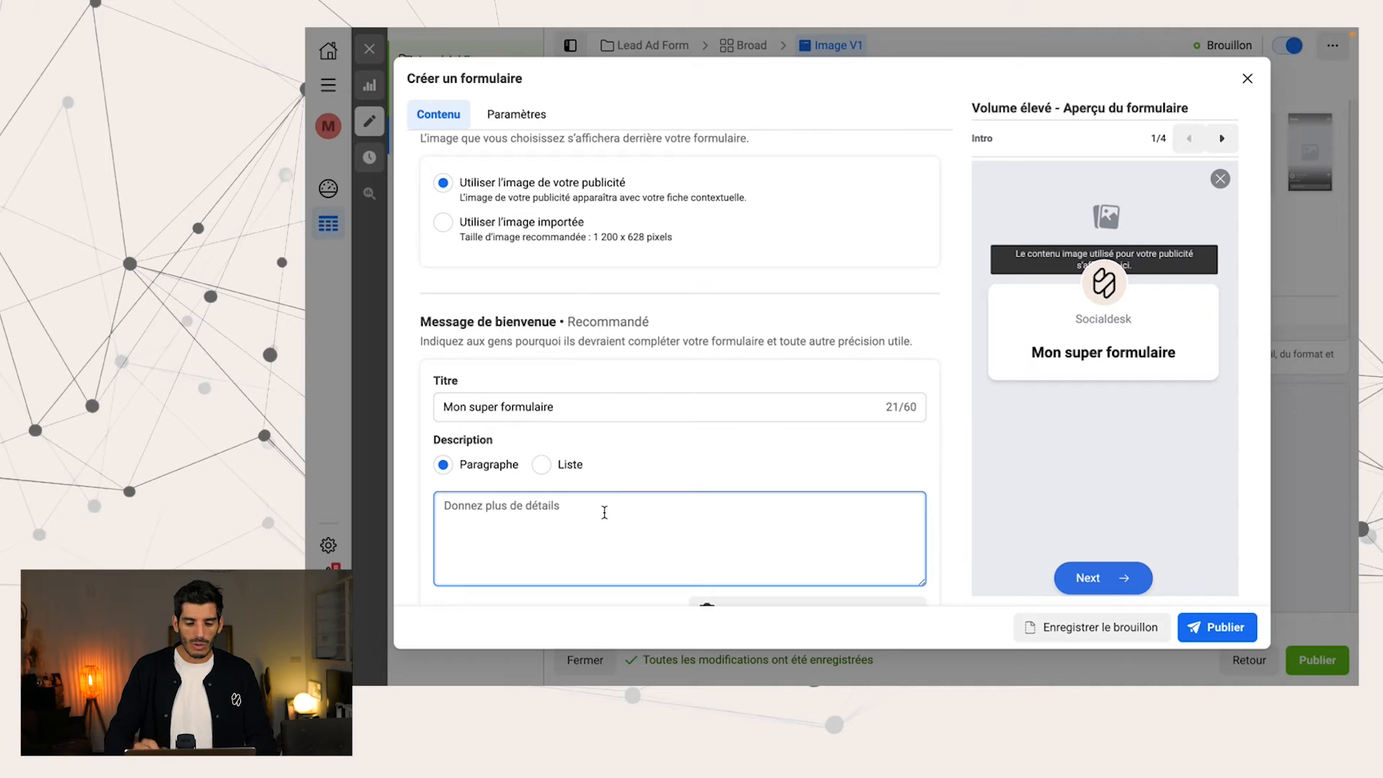
pyautogui.write('courte description')
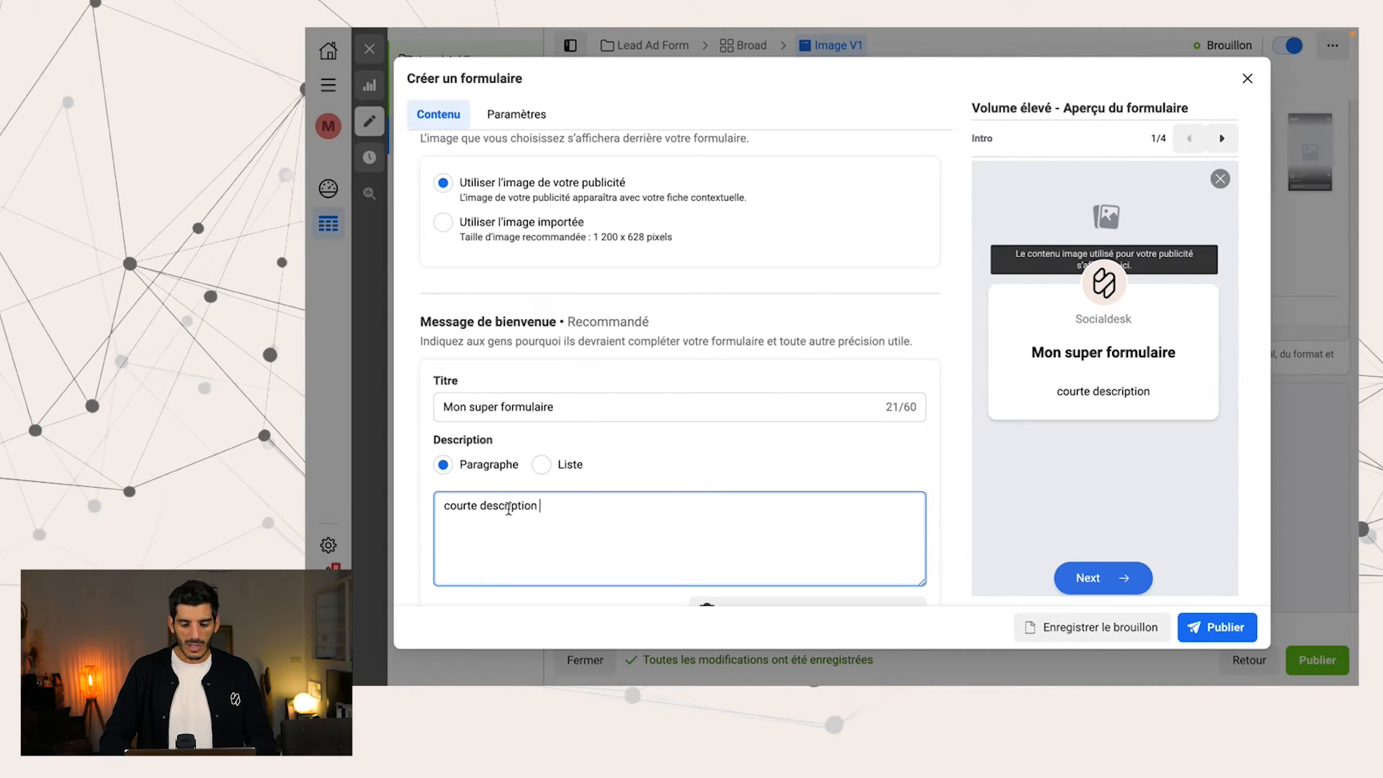
# Switch the welcome message's description to a list ("Liste") and enter "service #1" as its first item
pyautogui.click(546, 468)
pyautogui.click(549, 503)
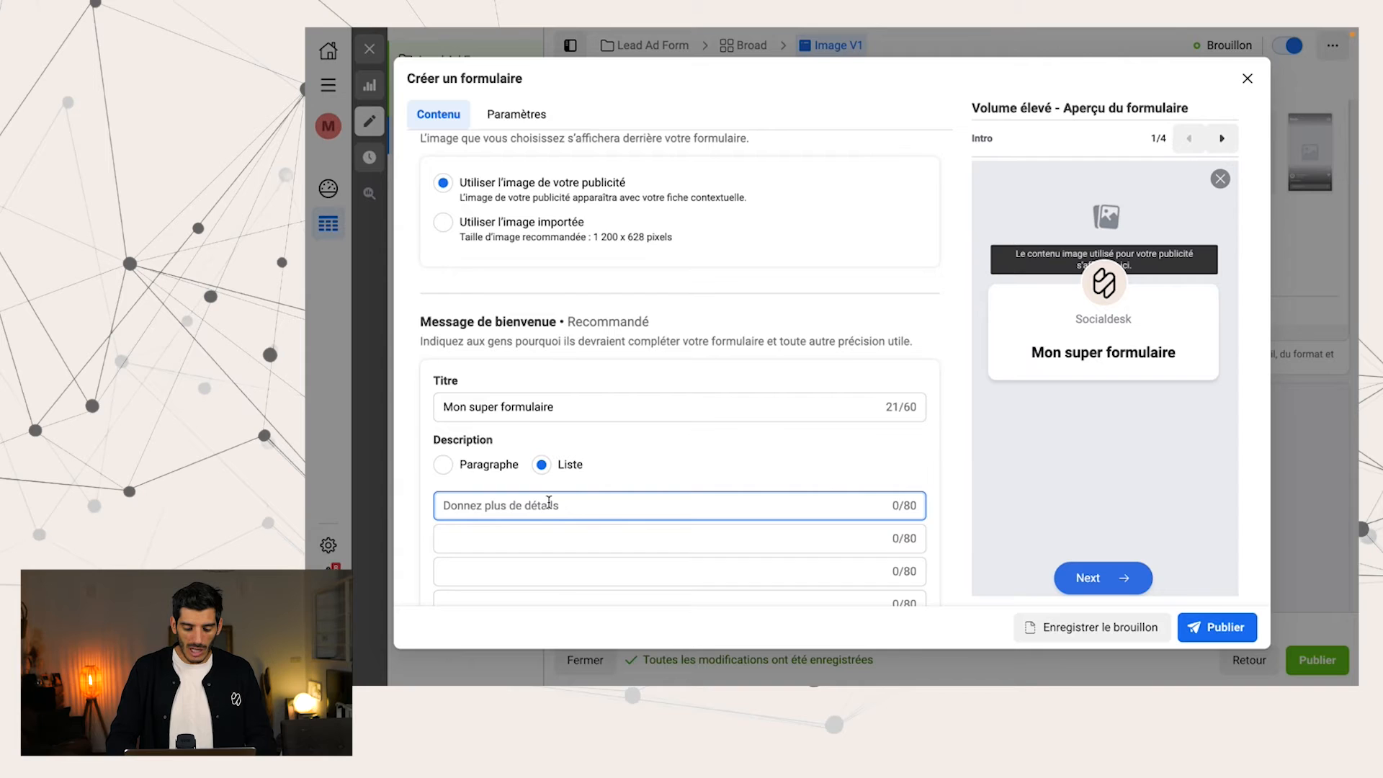
pyautogui.write('service #1')
# Reuse the first list item's text to fill the second and third items with "service #2" and "service #3"
pyautogui.tripleClick(547, 504)
pyautogui.hotkey('ctrl', 'c')
pyautogui.click(538, 531)
pyautogui.hotkey('ctrl', 'v')
pyautogui.press('BackSpace')
pyautogui.press('BackSpace')
pyautogui.write('2')
pyautogui.click(516, 564)
pyautogui.hotkey('ctrl', 'v')
pyautogui.press('BackSpace')
pyautogui.press('BackSpace')
pyautogui.write('3')
pyautogui.scroll(-2, 588, 544)
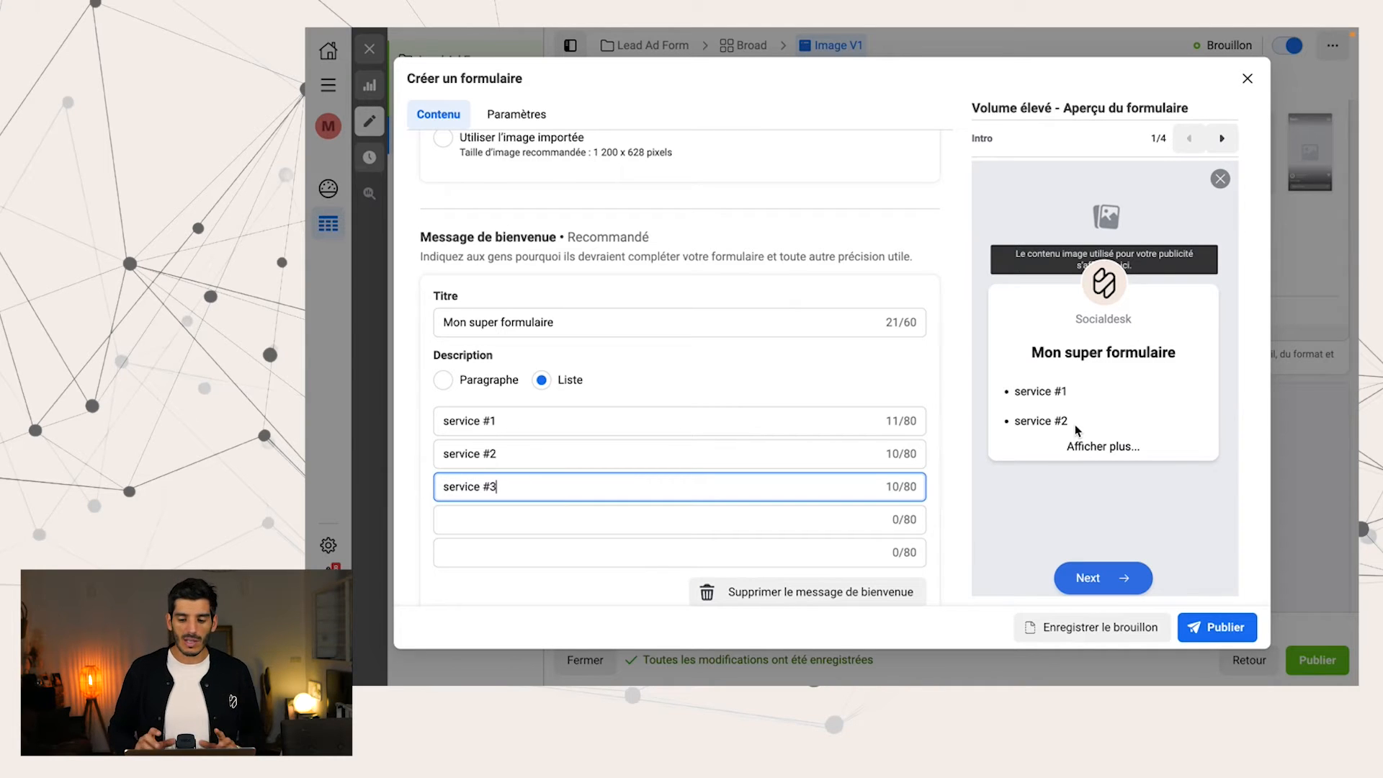
pyautogui.scroll(-4, 785, 428)
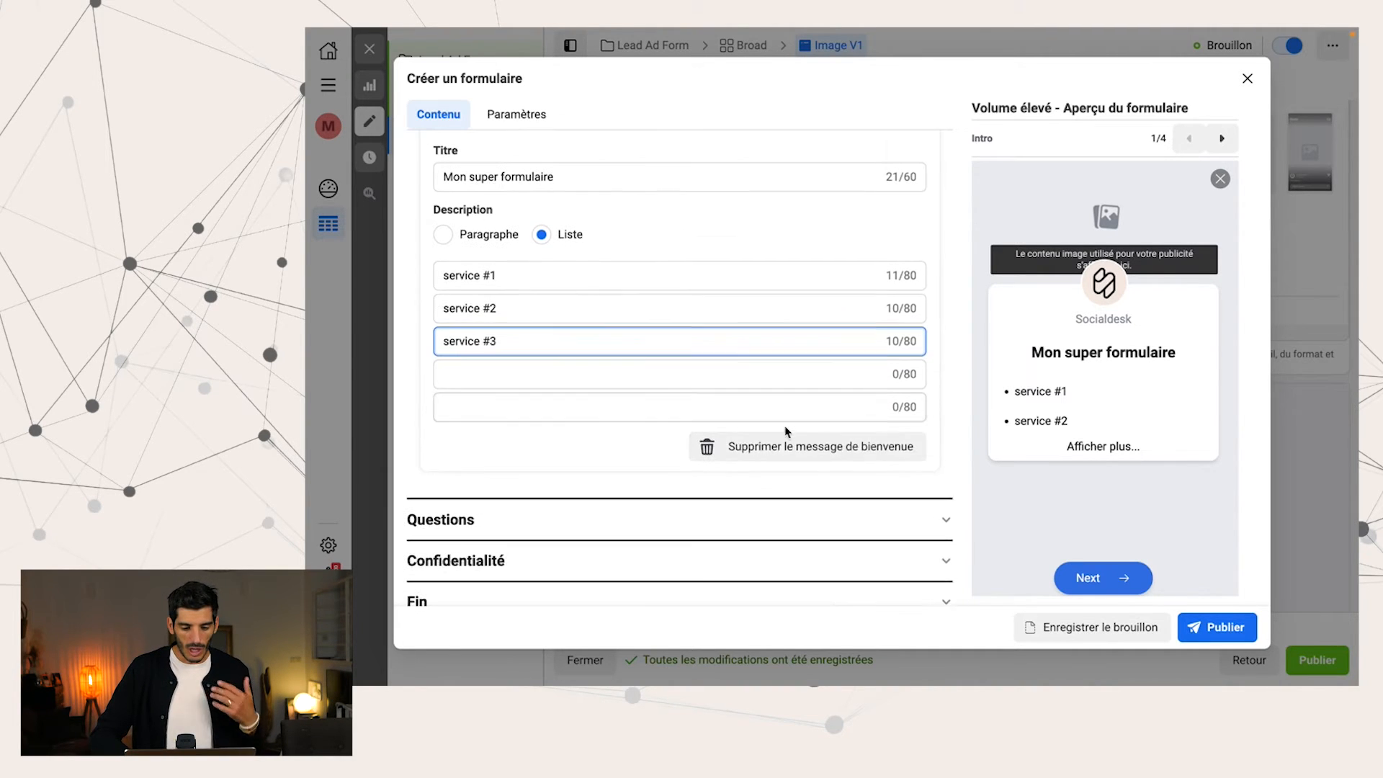
# In the form's questions section, dismiss the follow-up tip and add "Phone number" to the prefilled contact fields
pyautogui.click(733, 497)
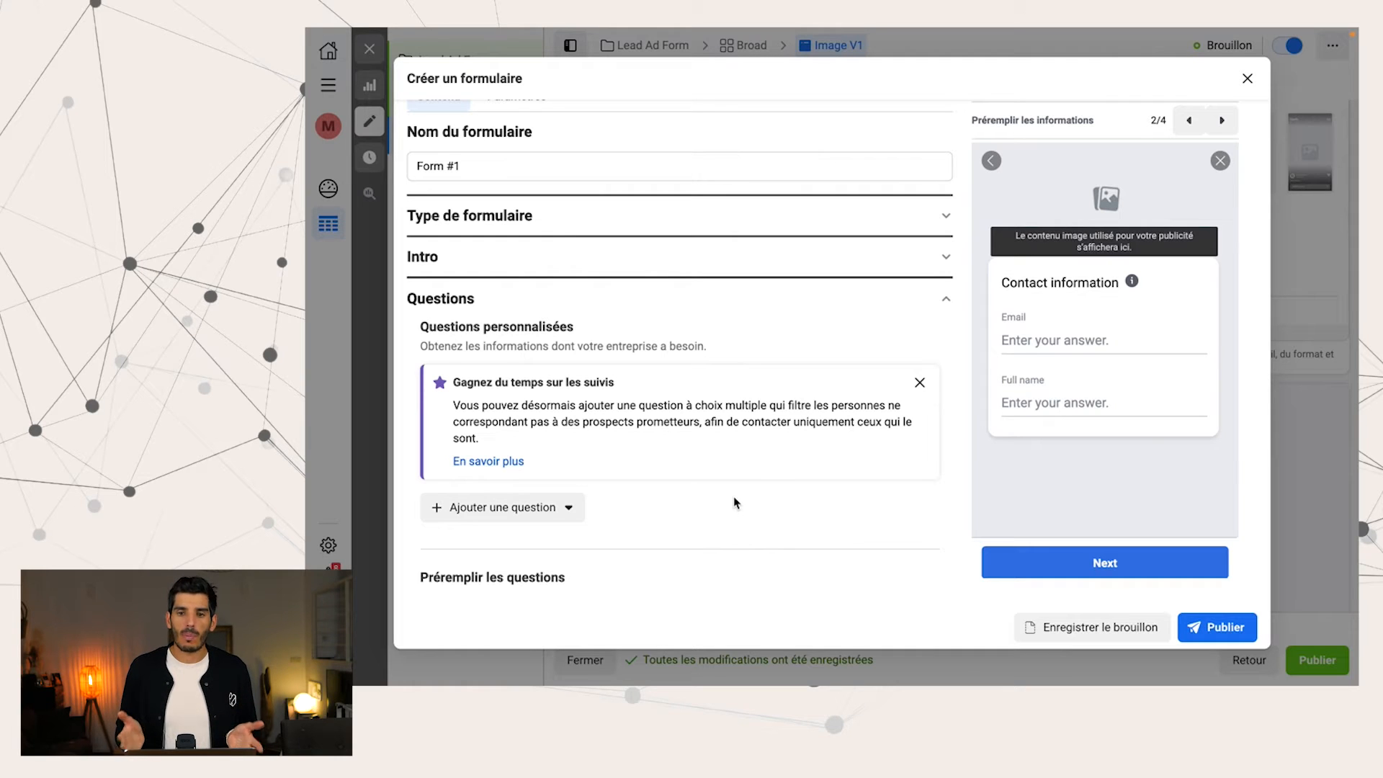
pyautogui.click(920, 382)
pyautogui.scroll(-3, 663, 430)
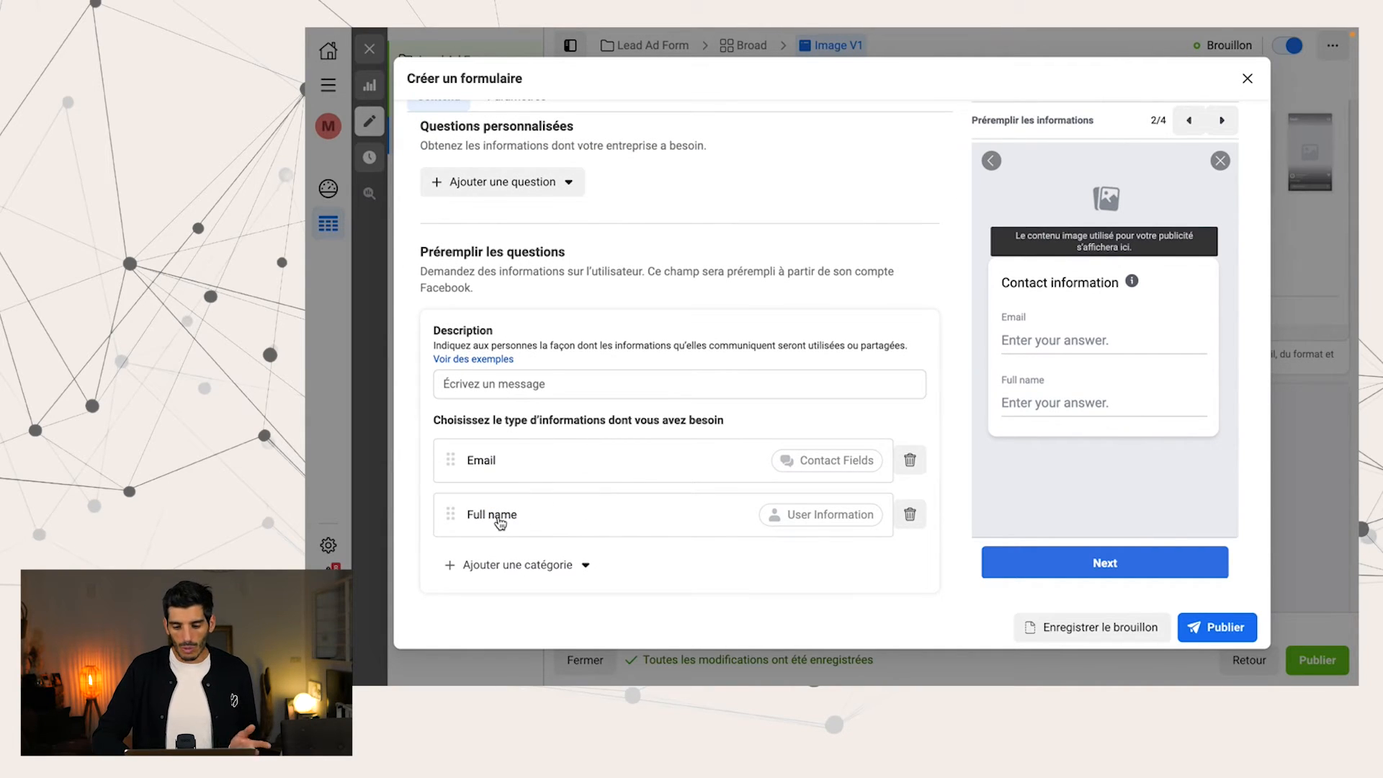
pyautogui.click(520, 582)
pyautogui.moveTo(561, 452)
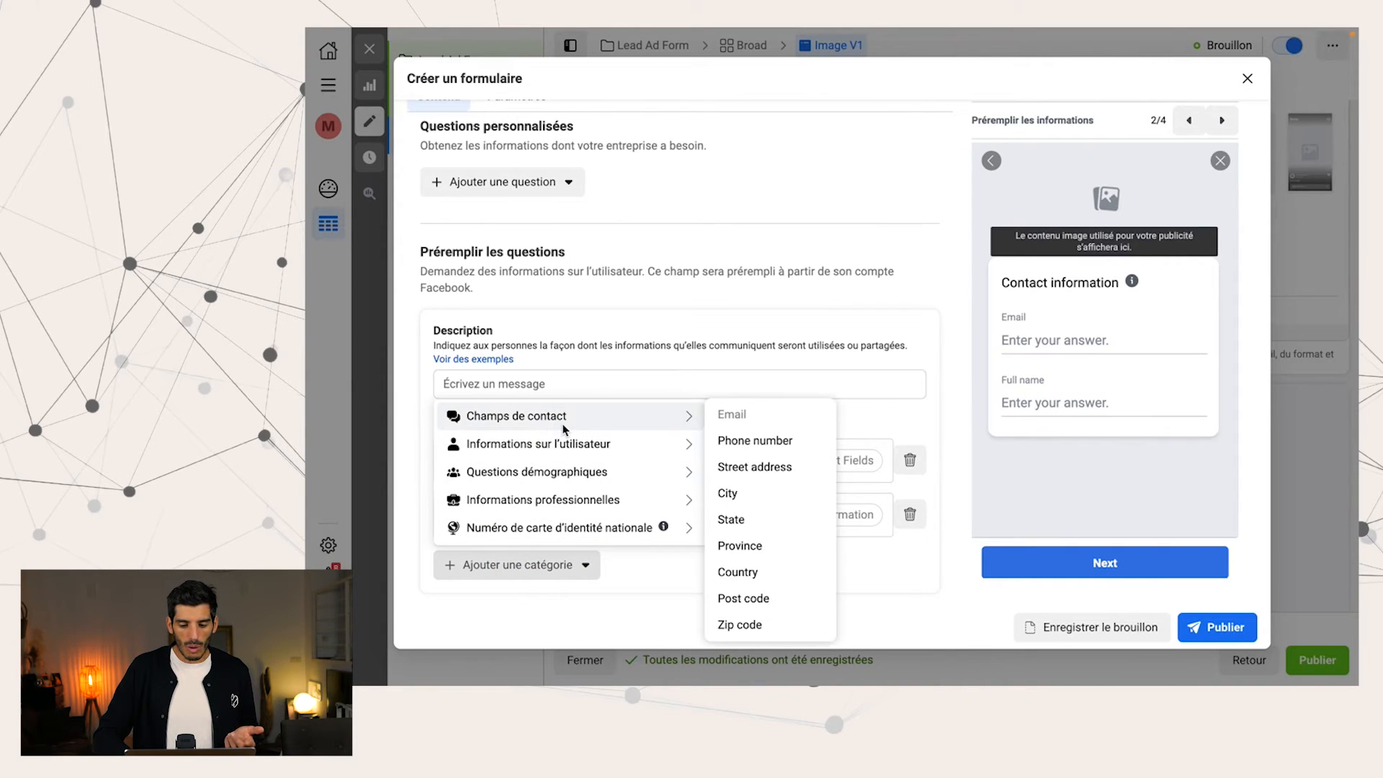
pyautogui.click(753, 440)
# Add "City" from the contact fields to the information requested by the form
pyautogui.scroll(-2, 620, 490)
pyautogui.click(540, 475)
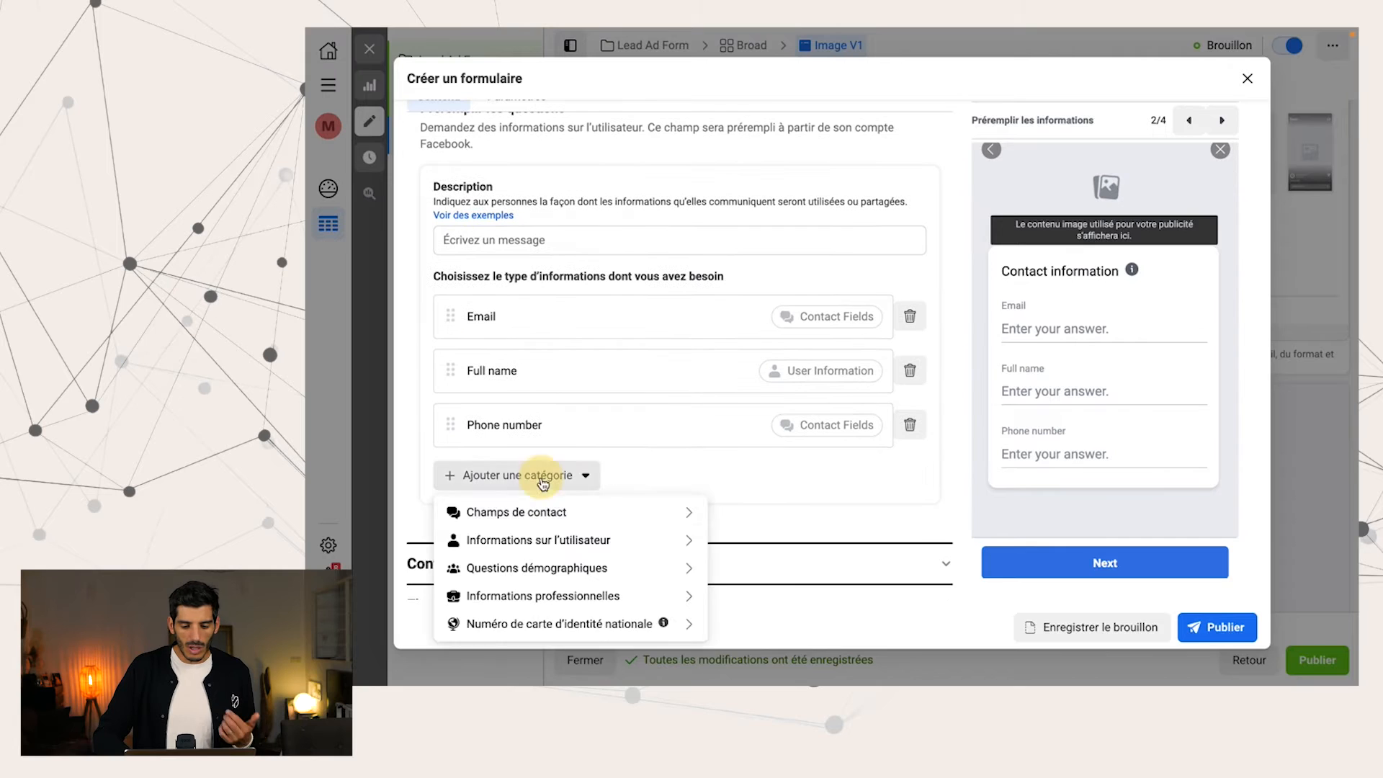
pyautogui.moveTo(677, 512)
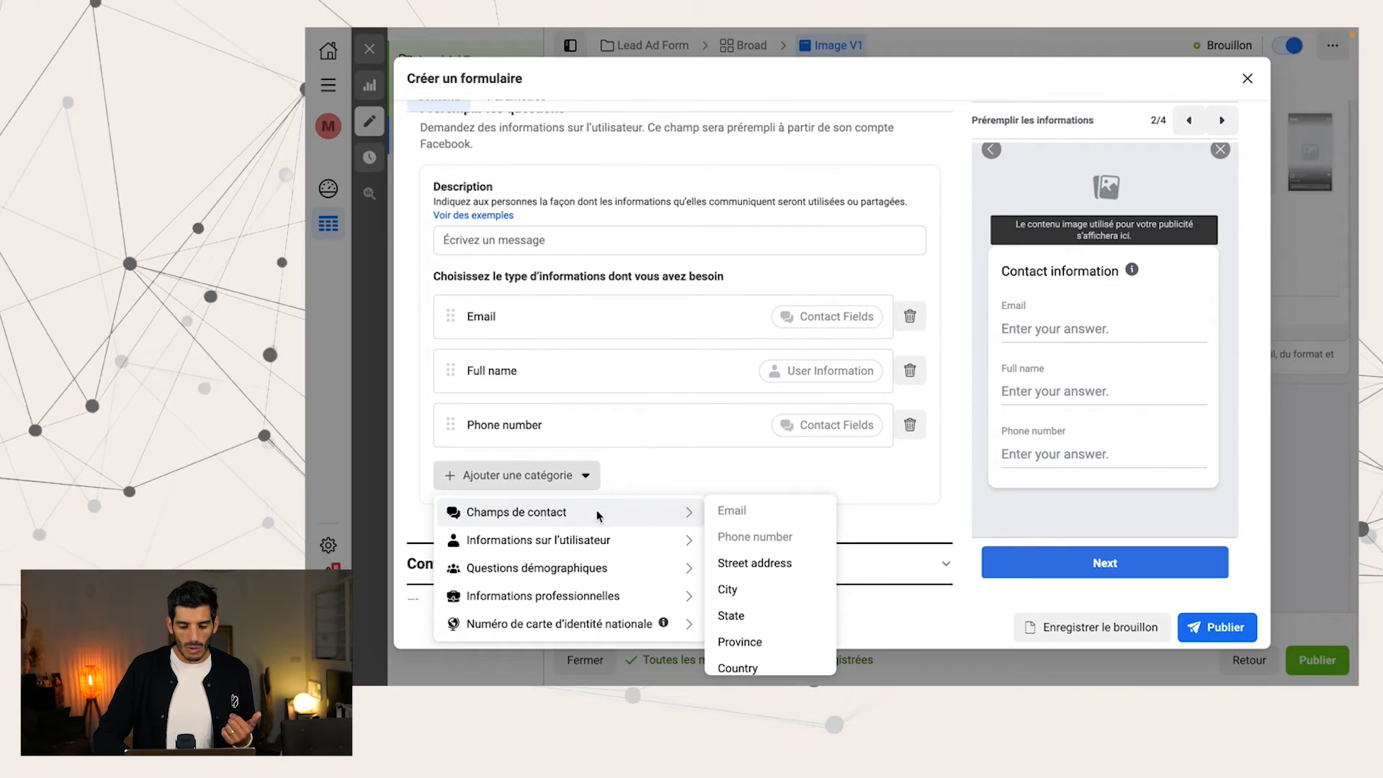
pyautogui.click(767, 593)
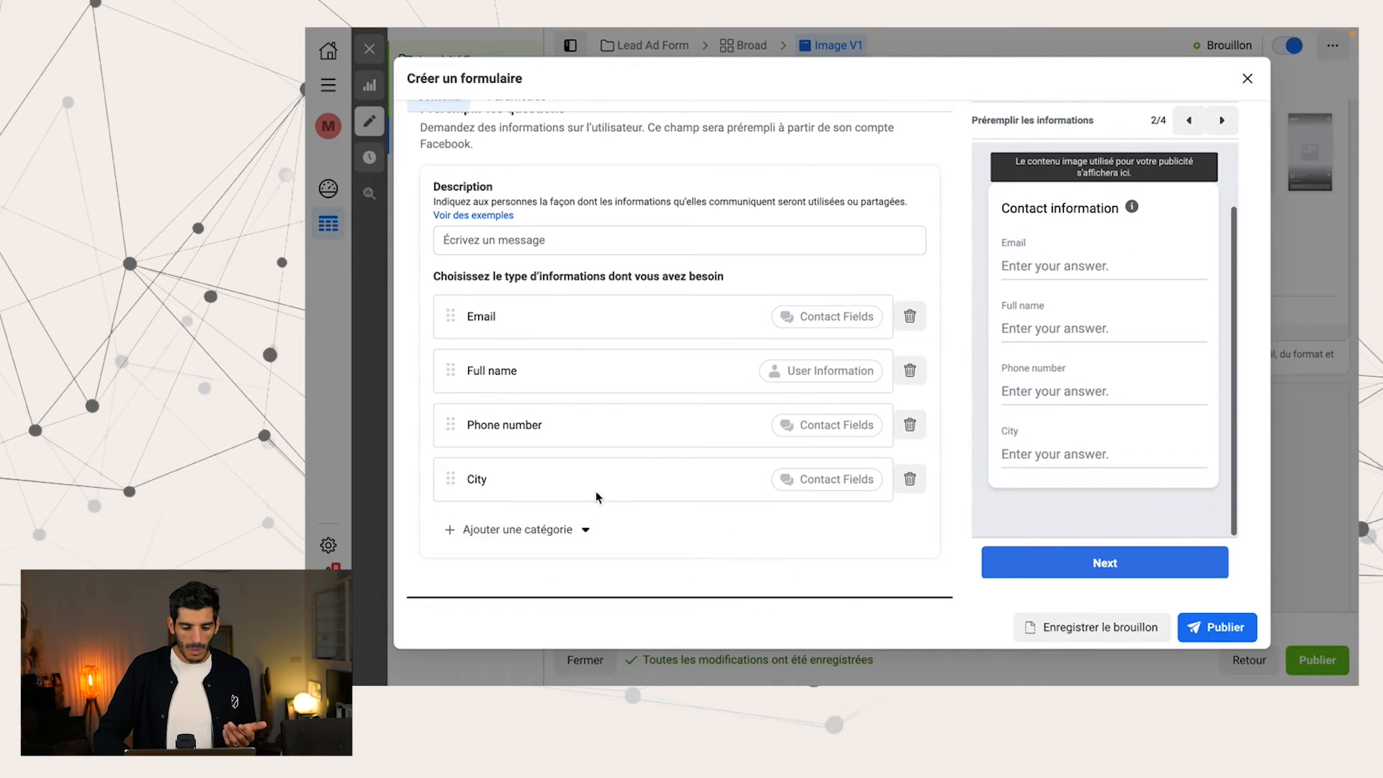
pyautogui.click(571, 530)
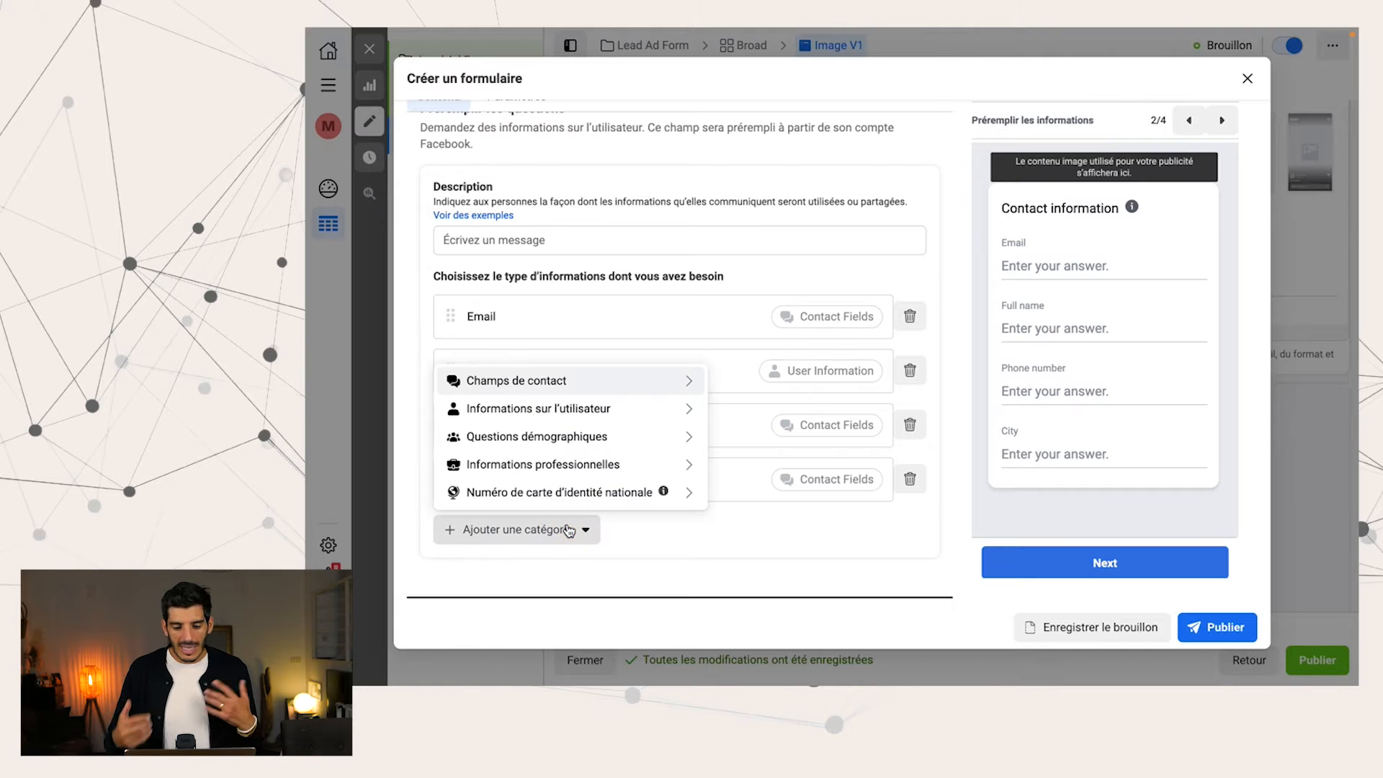
pyautogui.moveTo(623, 416)
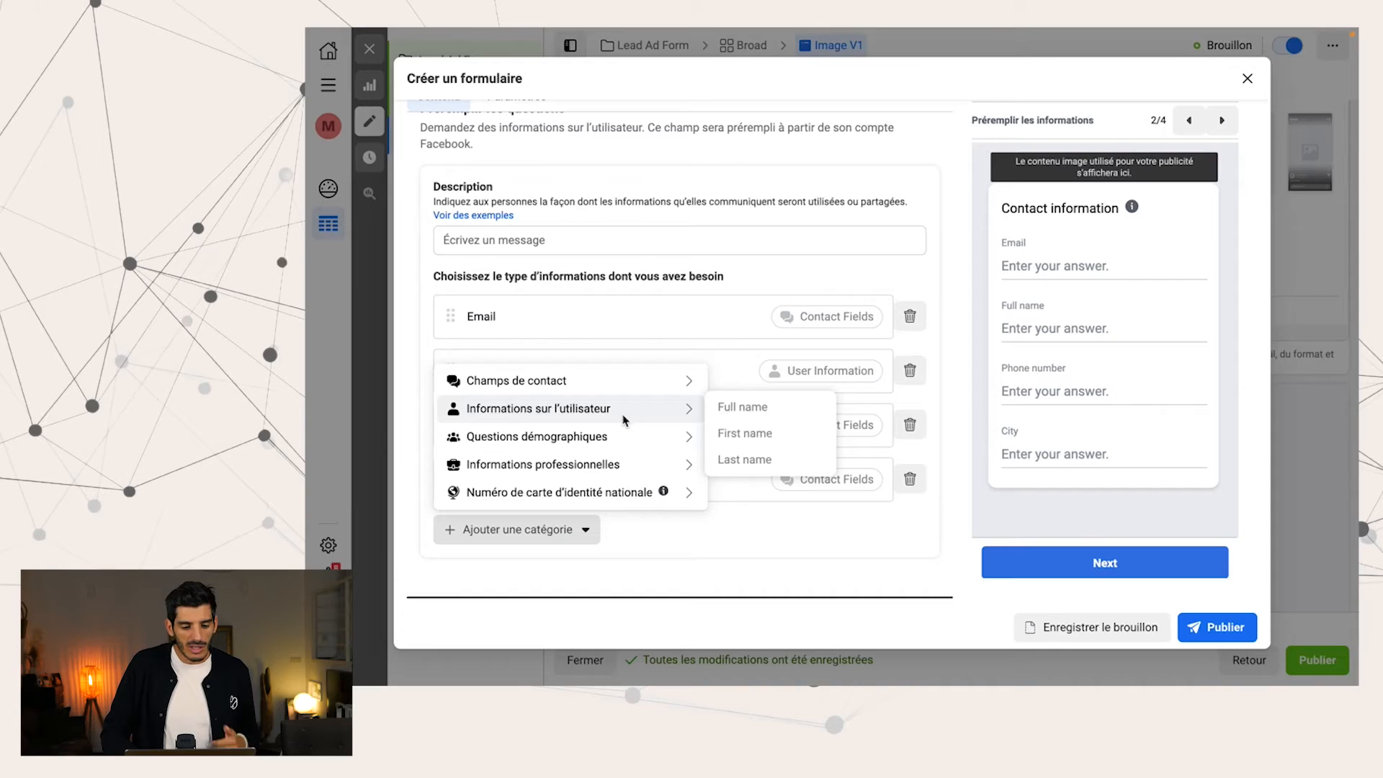
pyautogui.moveTo(604, 461)
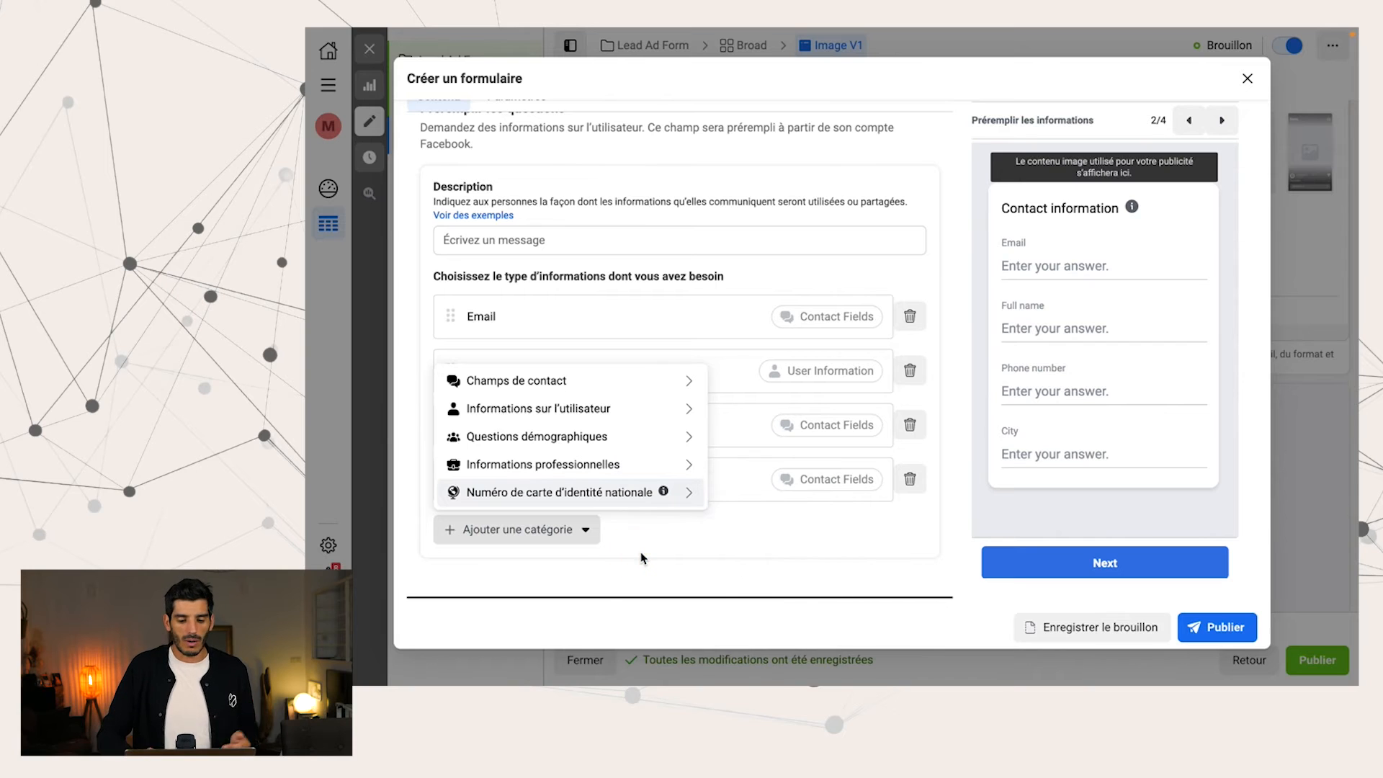
pyautogui.click(679, 556)
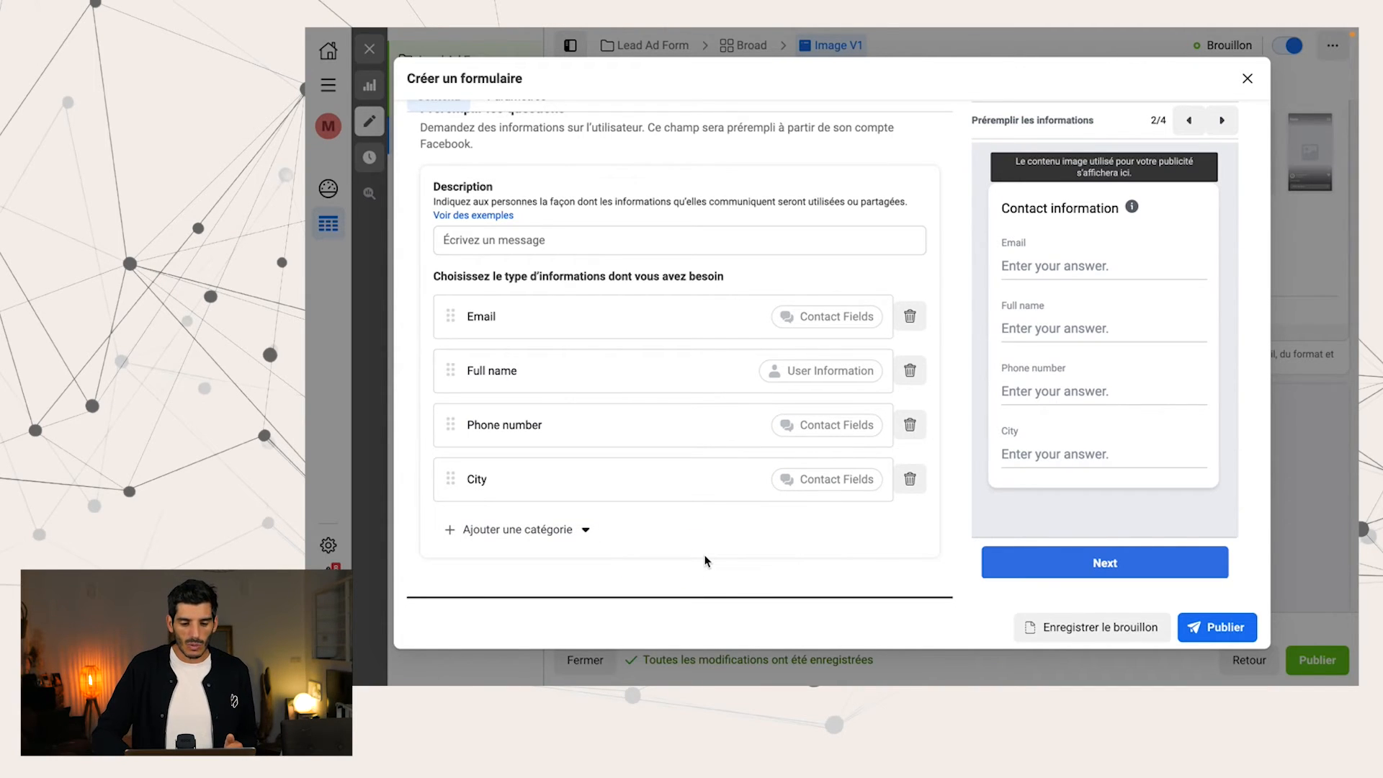
pyautogui.scroll(2, 705, 561)
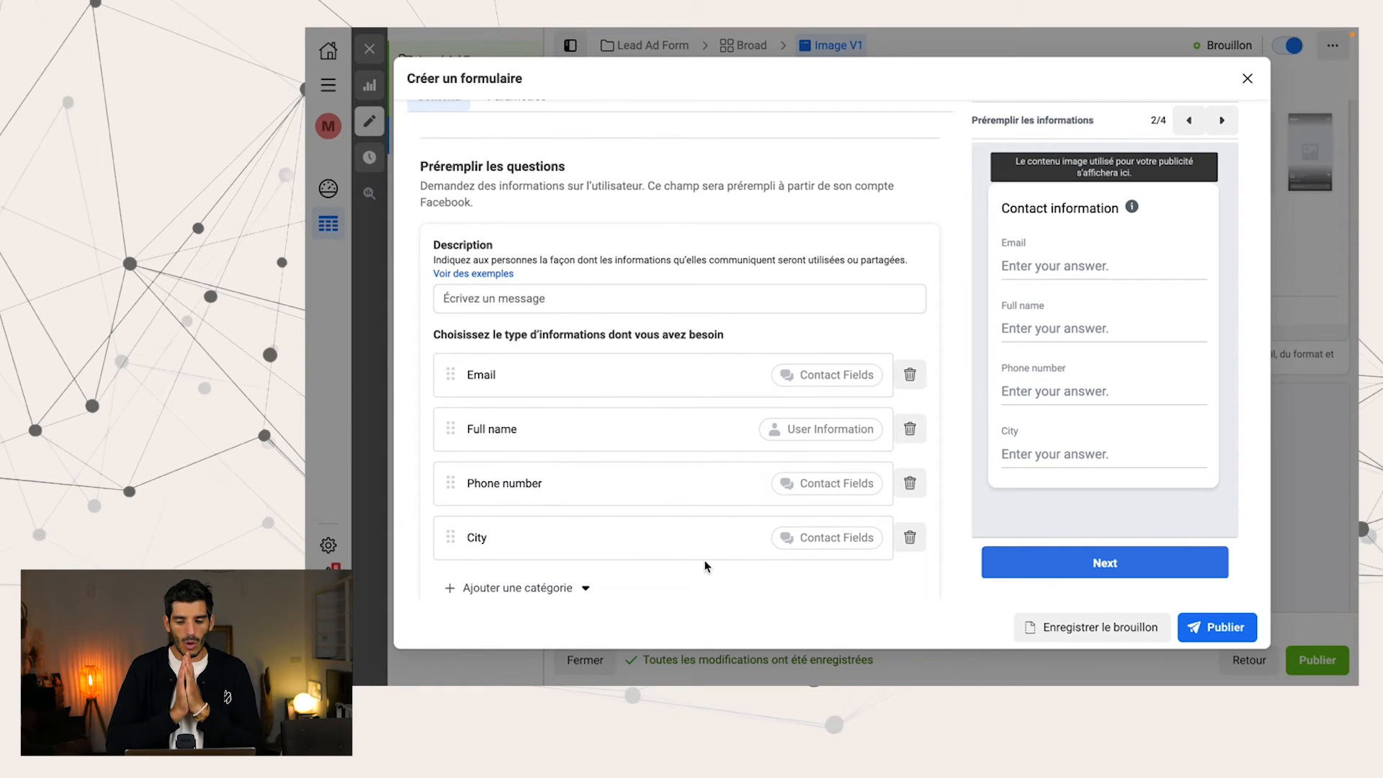
pyautogui.scroll(-4, 705, 565)
pyautogui.scroll(7, 705, 566)
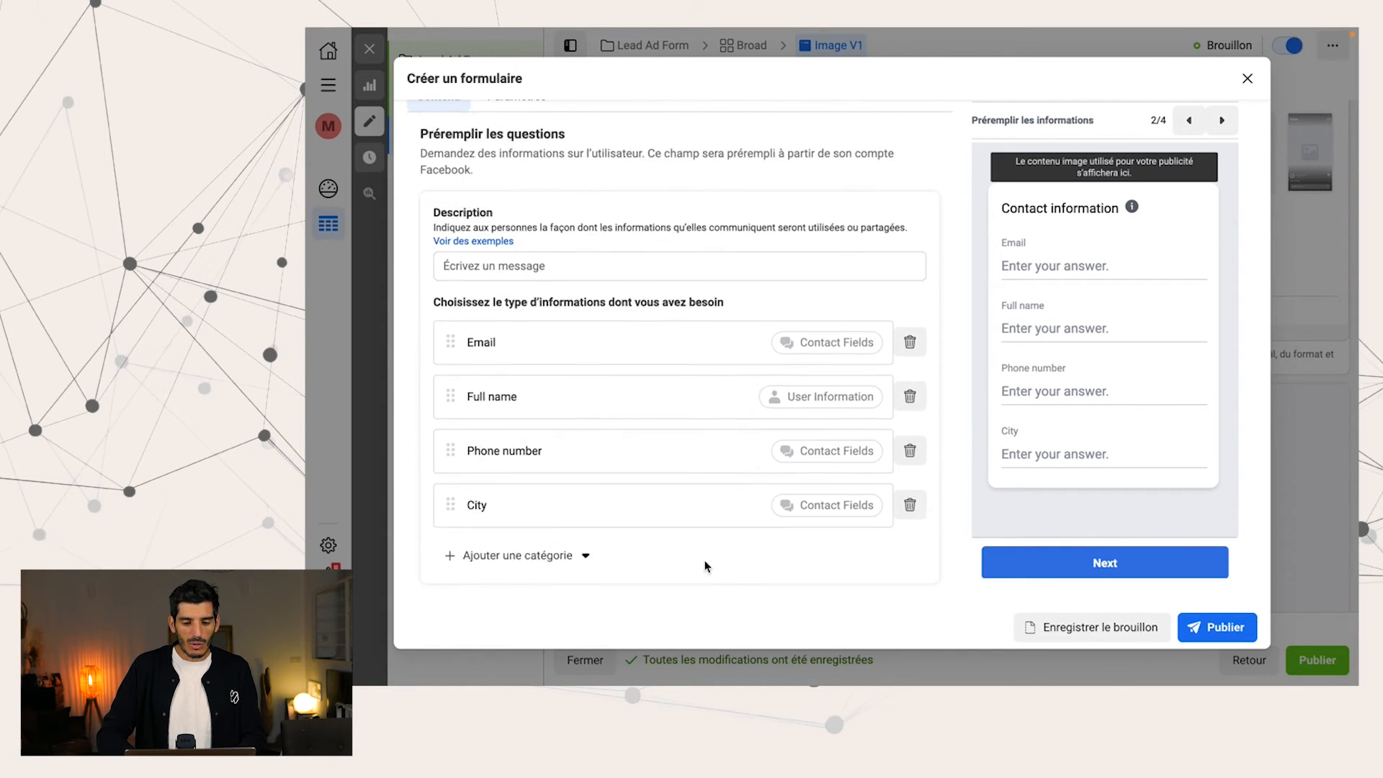
# Add a multiple-choice custom question worded "Avez vous Le cpf"
pyautogui.scroll(1, 706, 567)
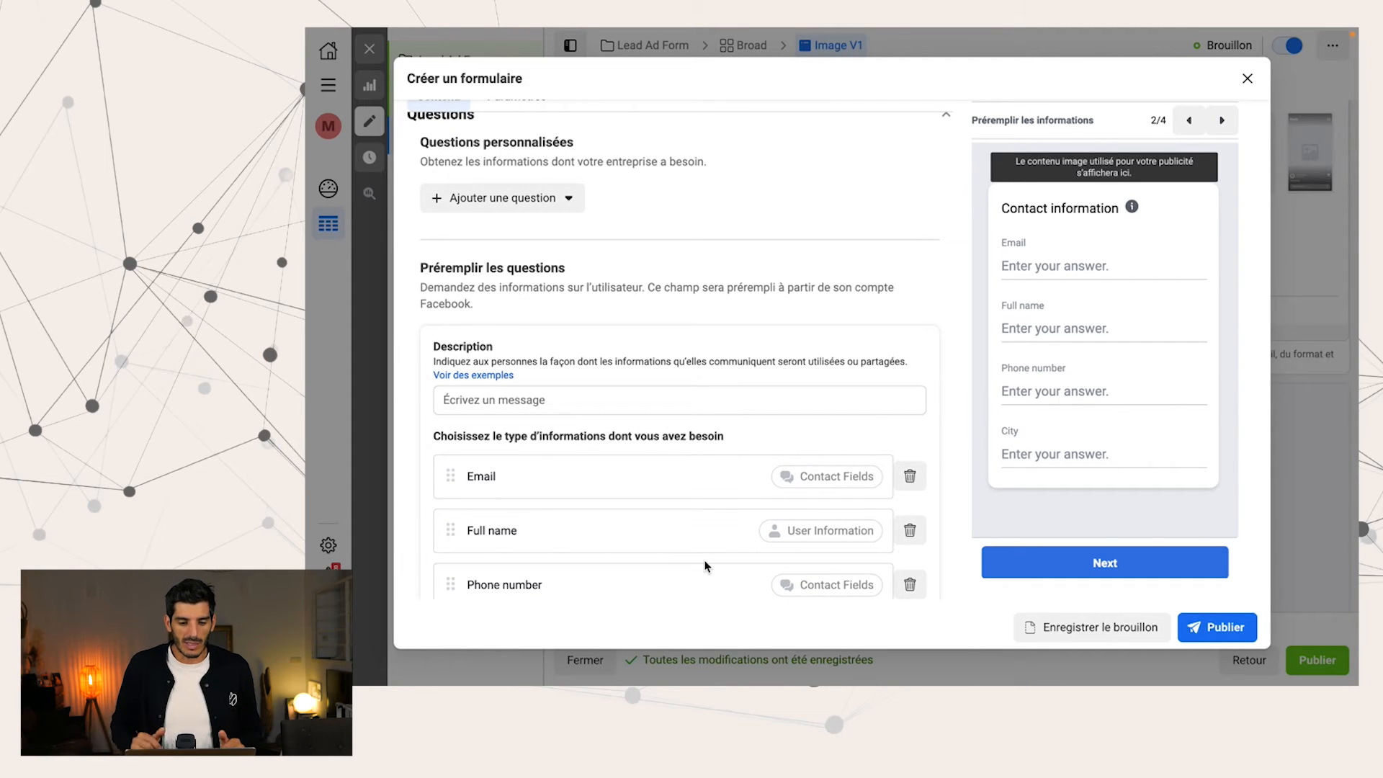
pyautogui.click(530, 200)
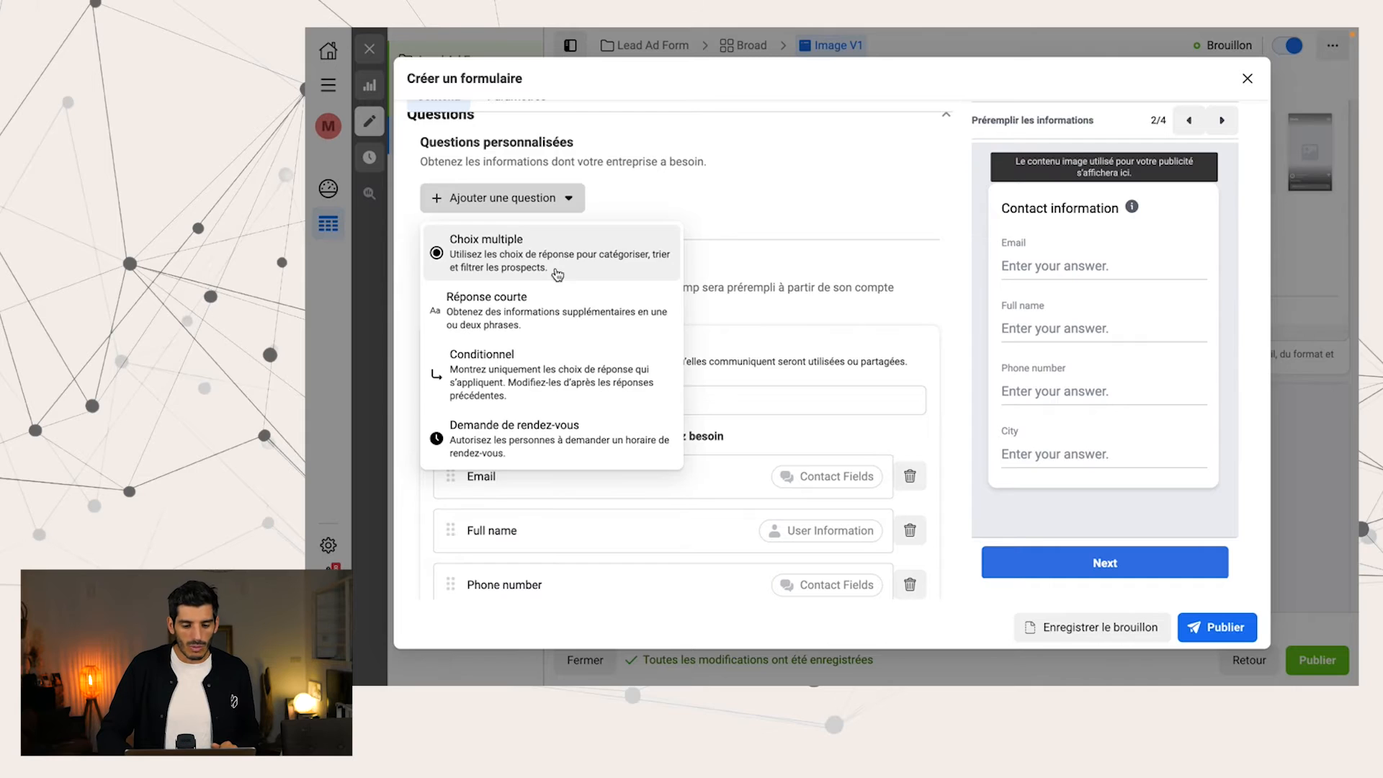
pyautogui.click(557, 268)
pyautogui.click(556, 260)
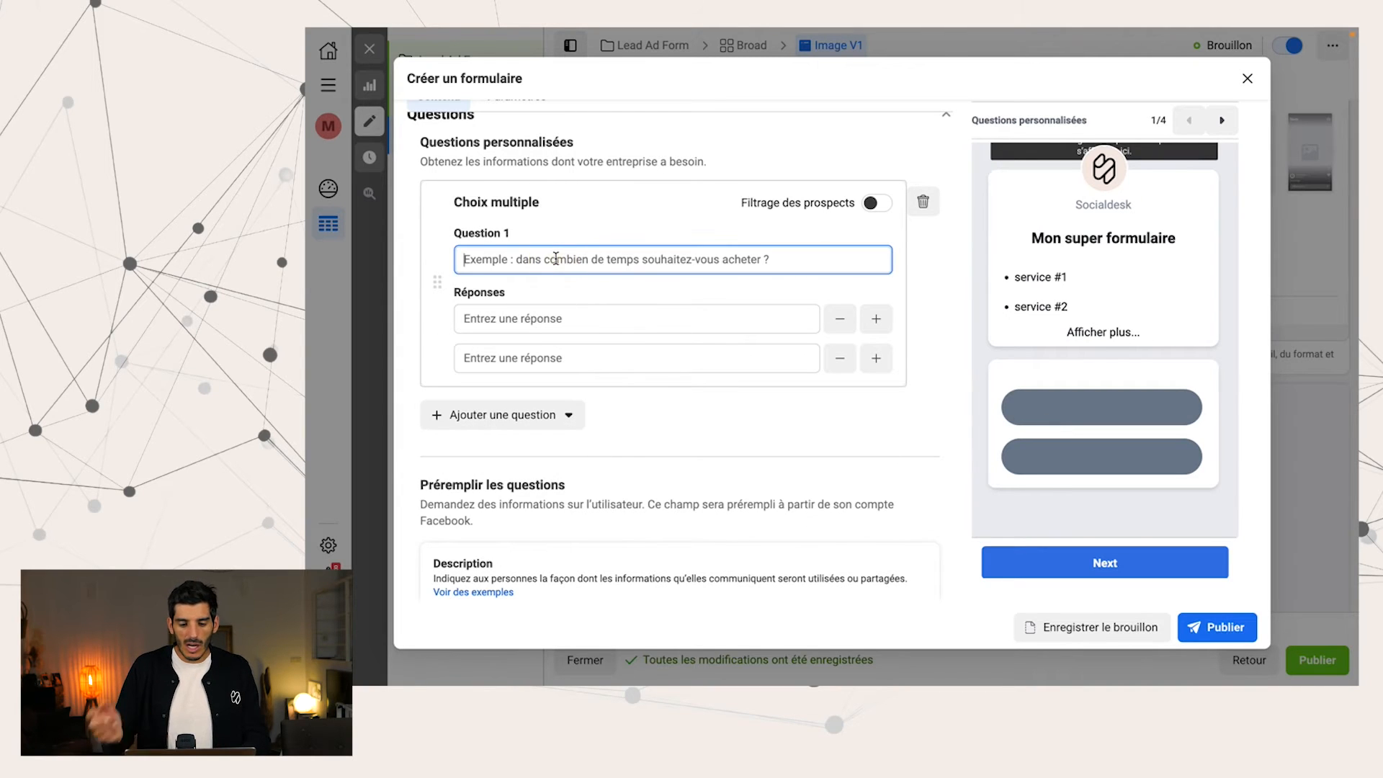
pyautogui.write('Avez vous Le ')
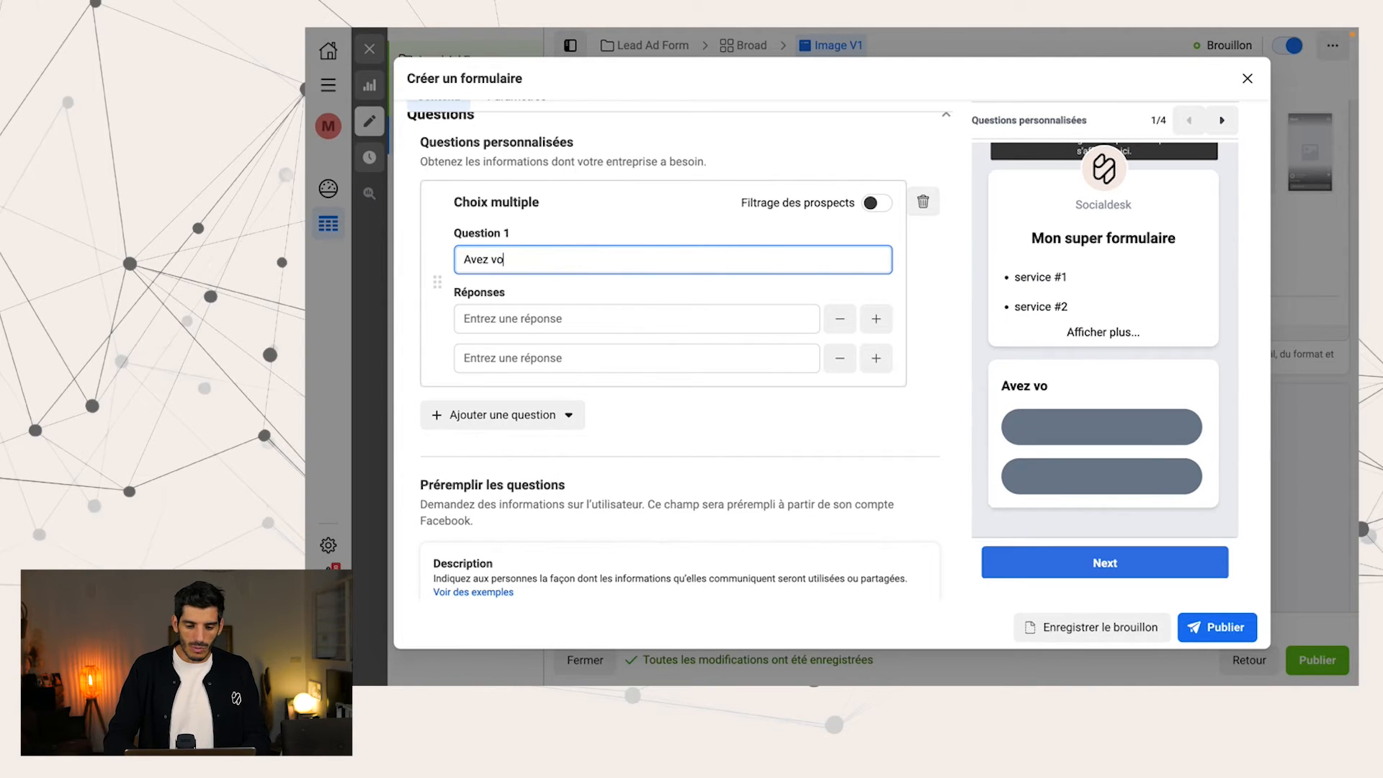
pyautogui.write('cpf')
# Give the multiple-choice question the two answers "Oui" and "Non"
pyautogui.click(487, 317)
pyautogui.write('Oui')
pyautogui.click(489, 364)
pyautogui.write('NON')
pyautogui.press('BackSpace')
pyautogui.press('BackSpace')
pyautogui.write('O')
pyautogui.press('BackSpace')
pyautogui.write('on')
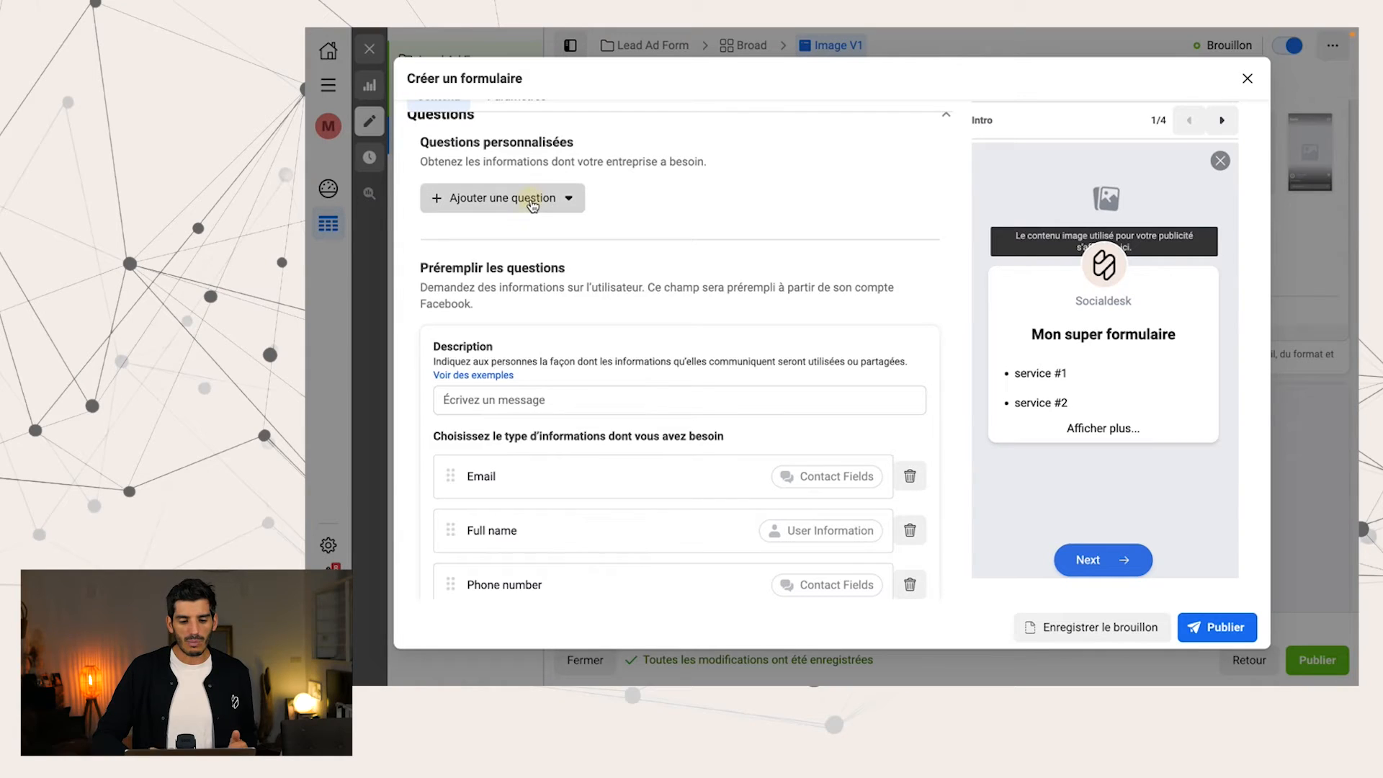
# Try out a short-answer custom question ("Réponse courte") and remove it from the form
pyautogui.click(530, 198)
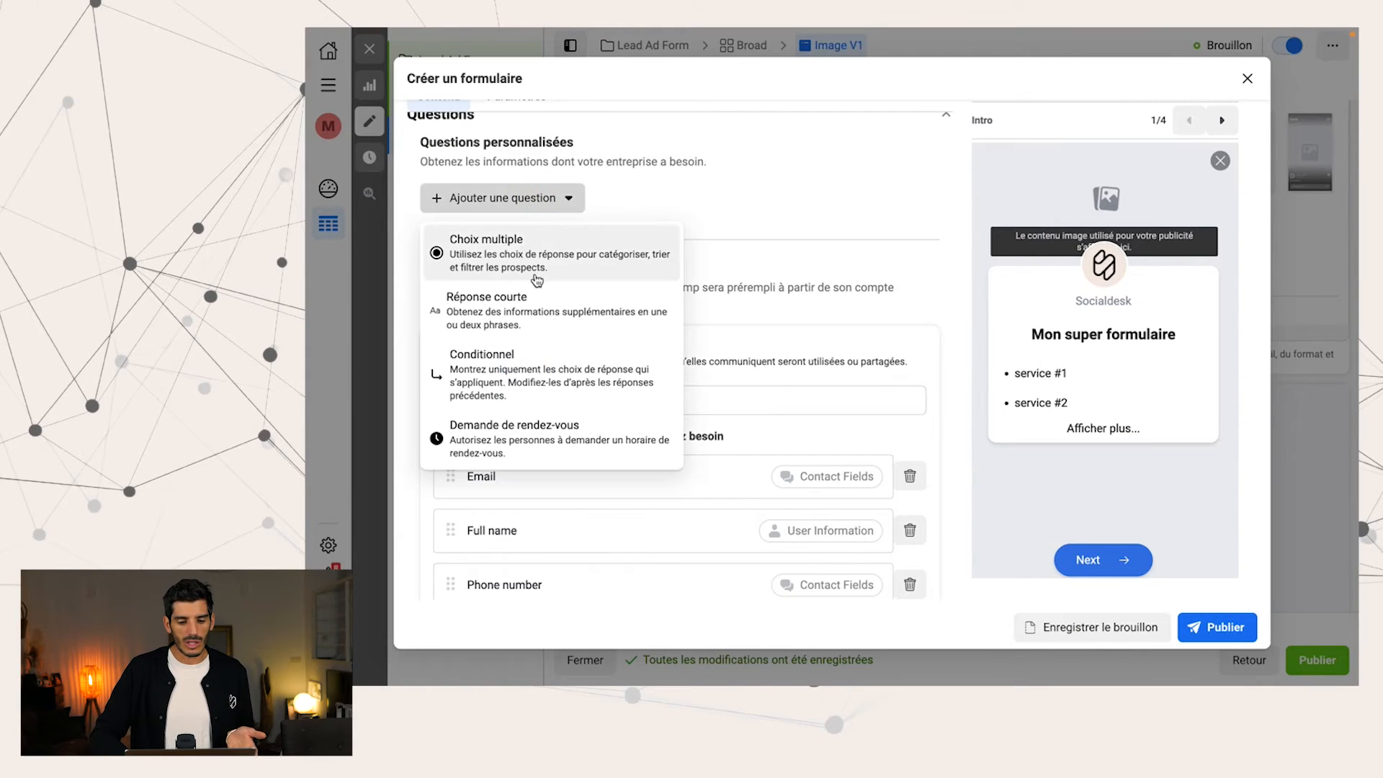
pyautogui.click(541, 303)
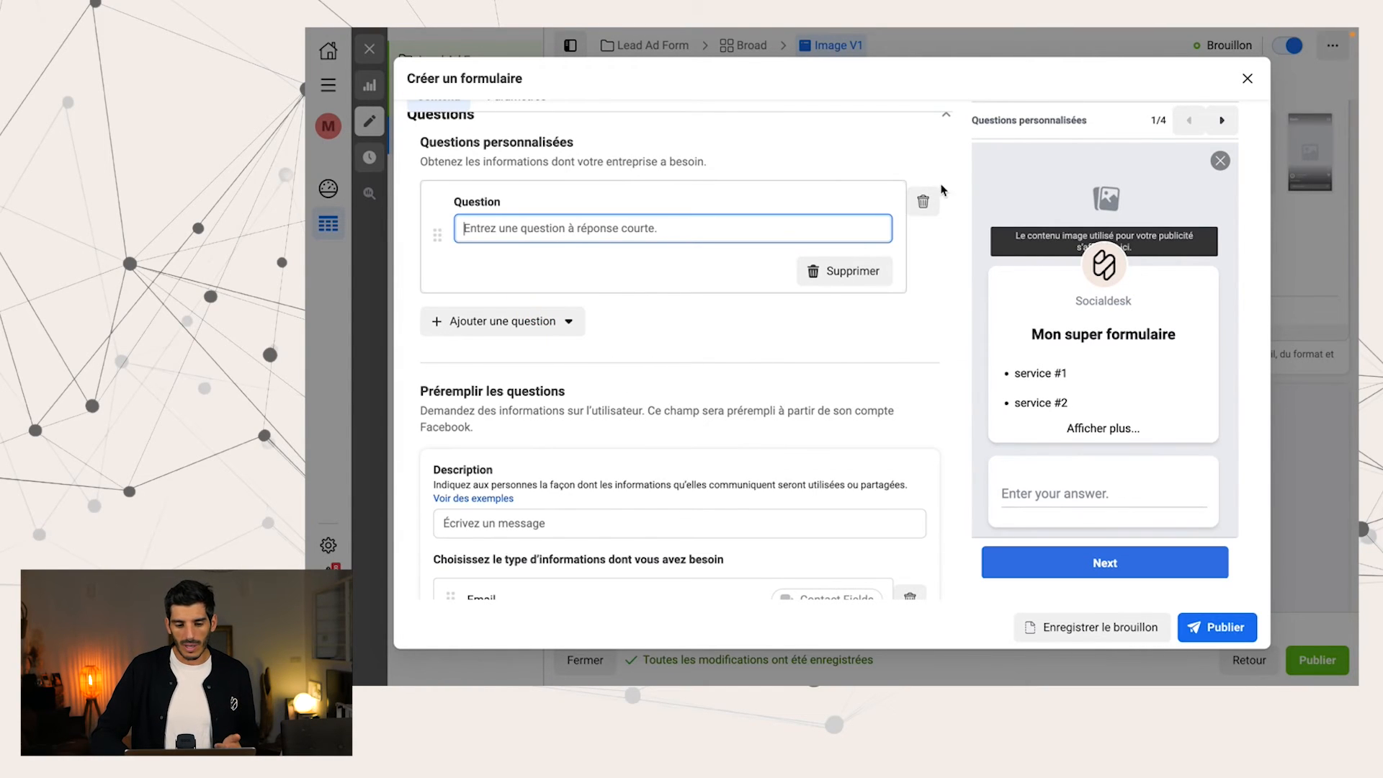
pyautogui.click(925, 201)
# Try out a conditional custom question ("Conditionnel") and remove it from the form
pyautogui.click(531, 195)
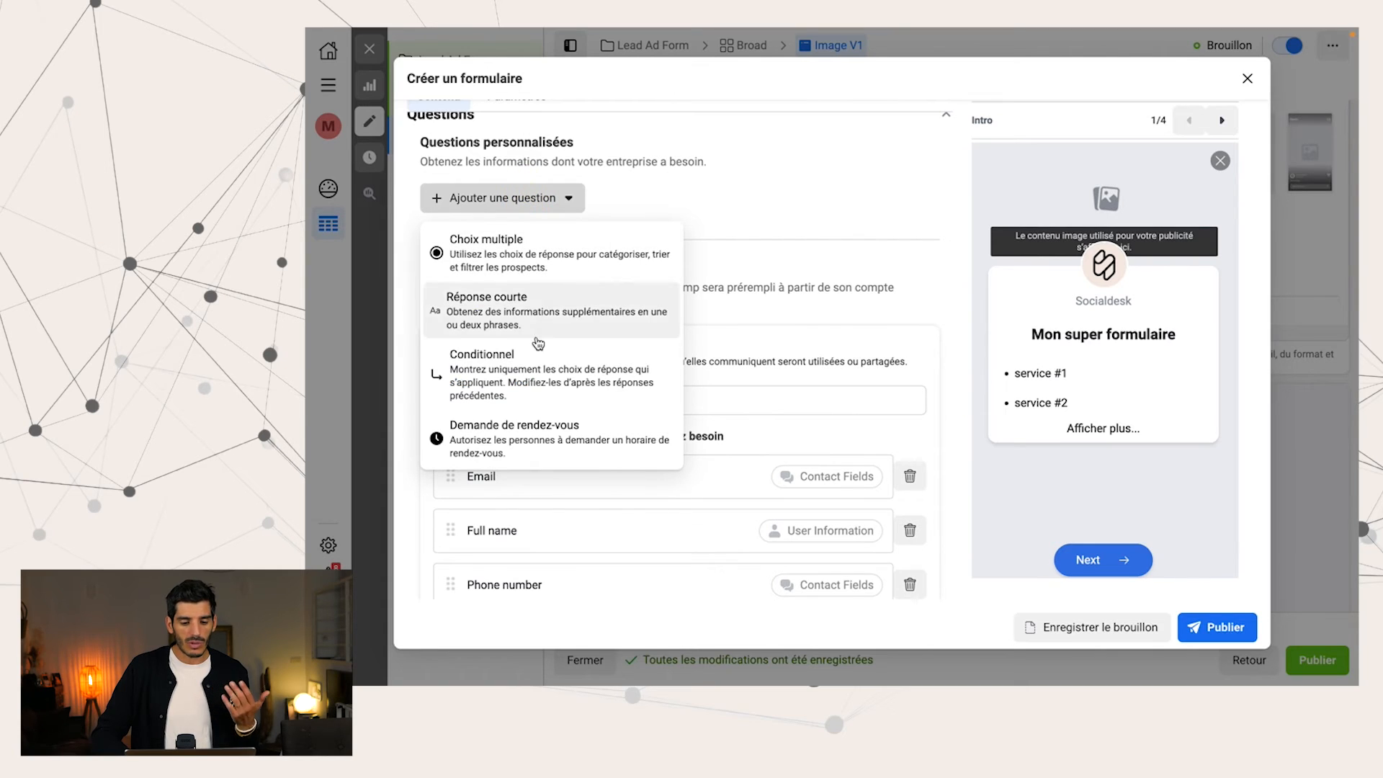
pyautogui.click(599, 394)
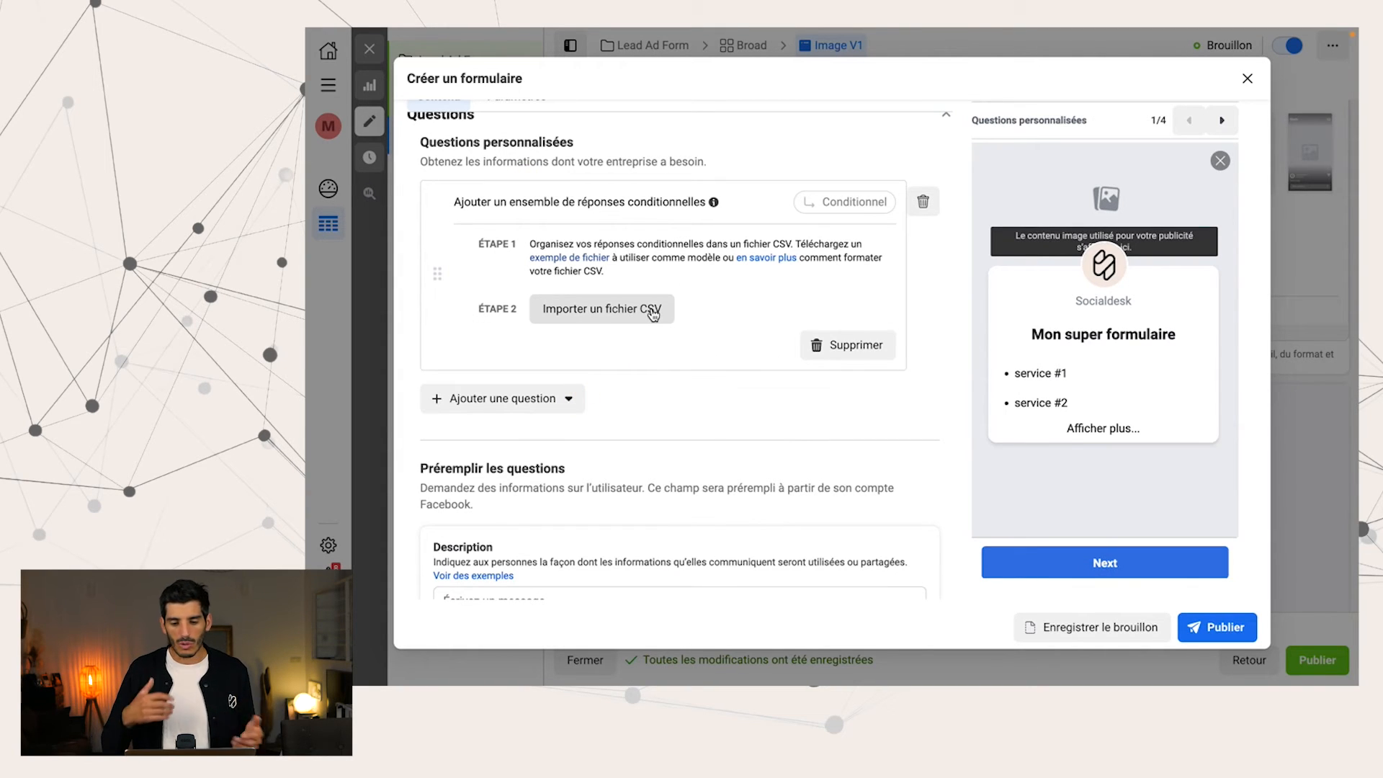
pyautogui.click(923, 201)
# Try out an appointment-request question ("Demande de rendez-vous") and remove it from the form
pyautogui.click(569, 199)
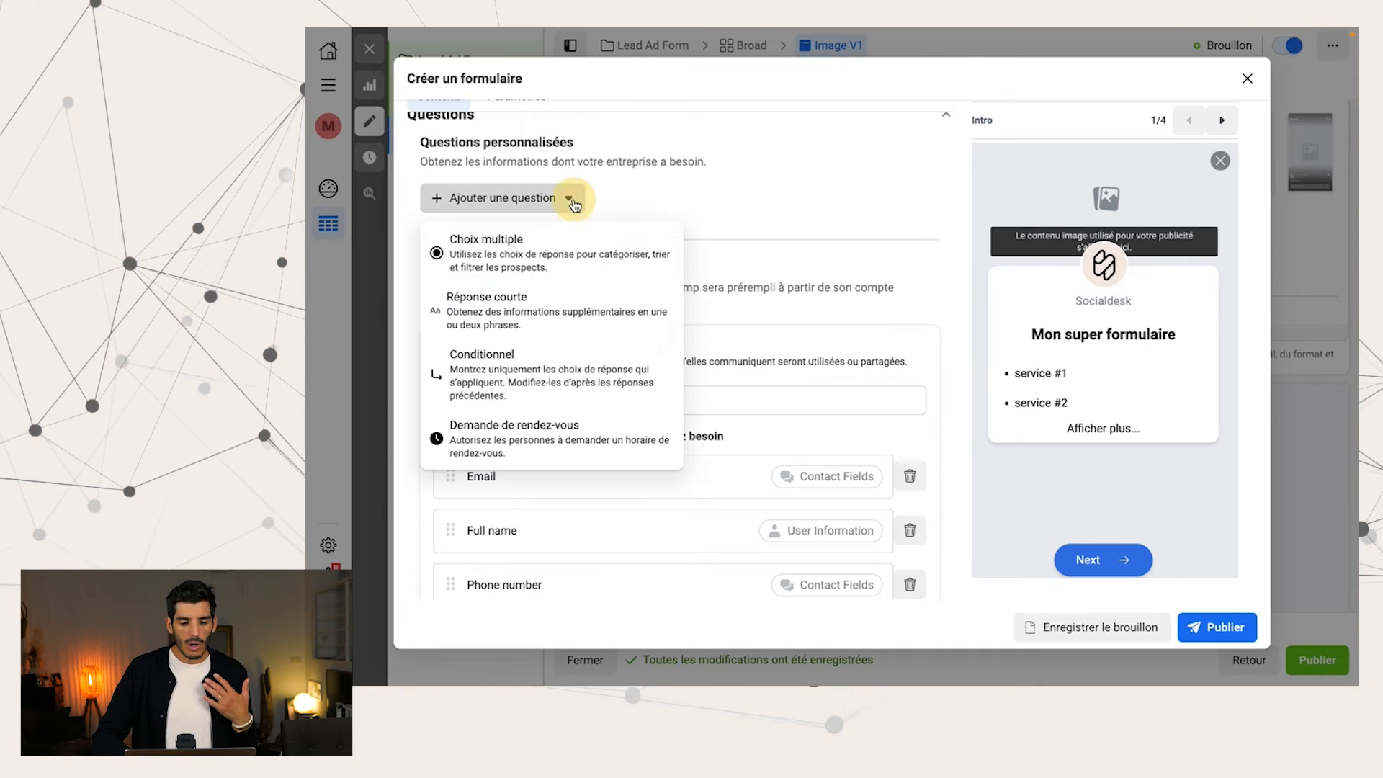
pyautogui.click(544, 432)
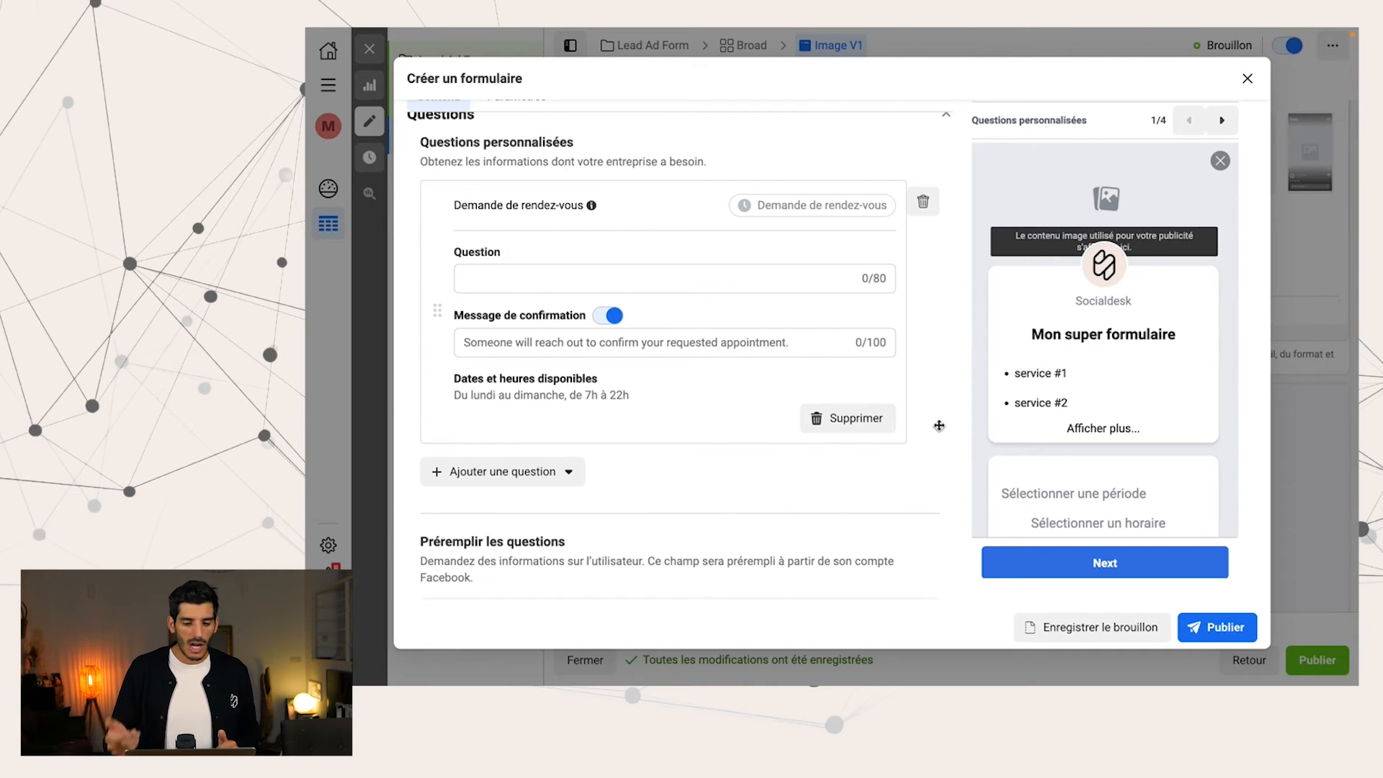
pyautogui.click(922, 201)
# Set the description of the prefilled questions to "Une personne de notre équipe va vous recontacter."
pyautogui.scroll(-3, 785, 357)
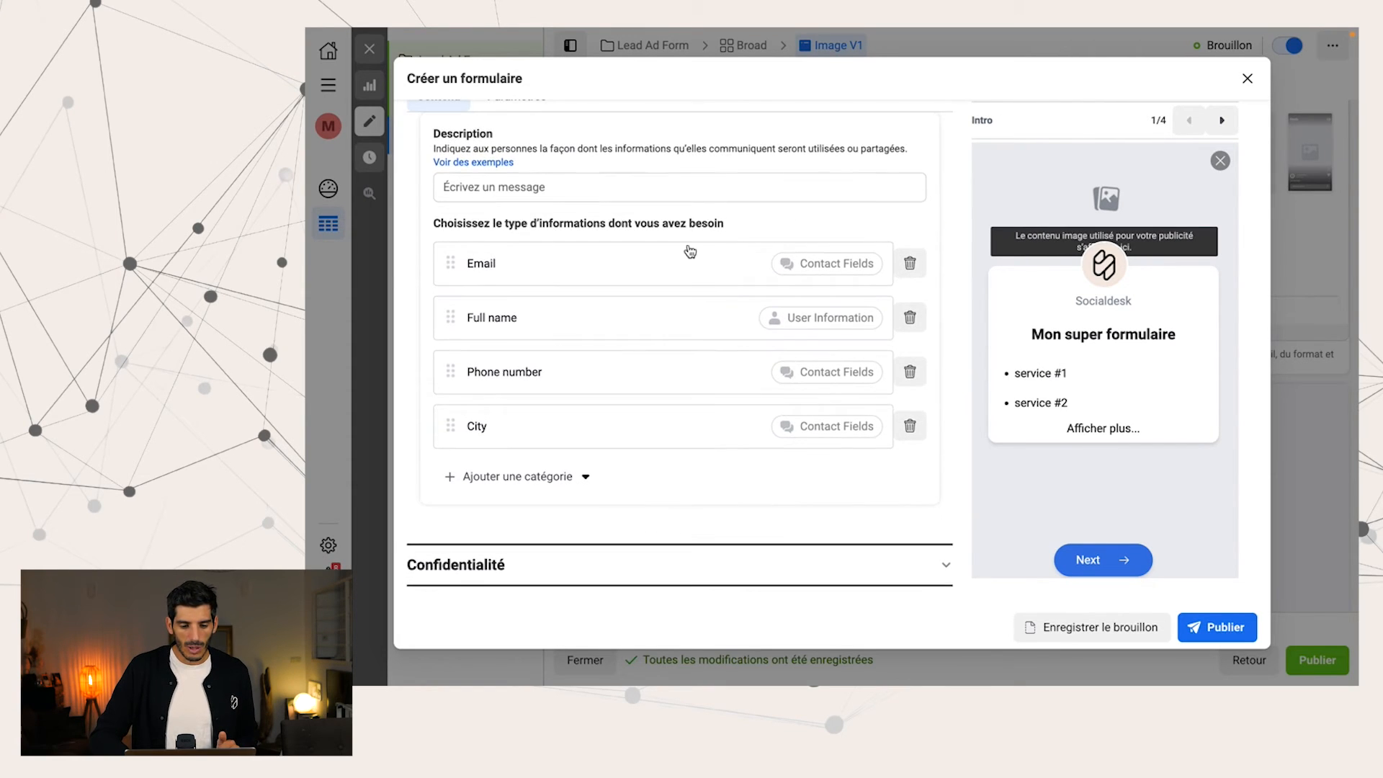
pyautogui.click(655, 189)
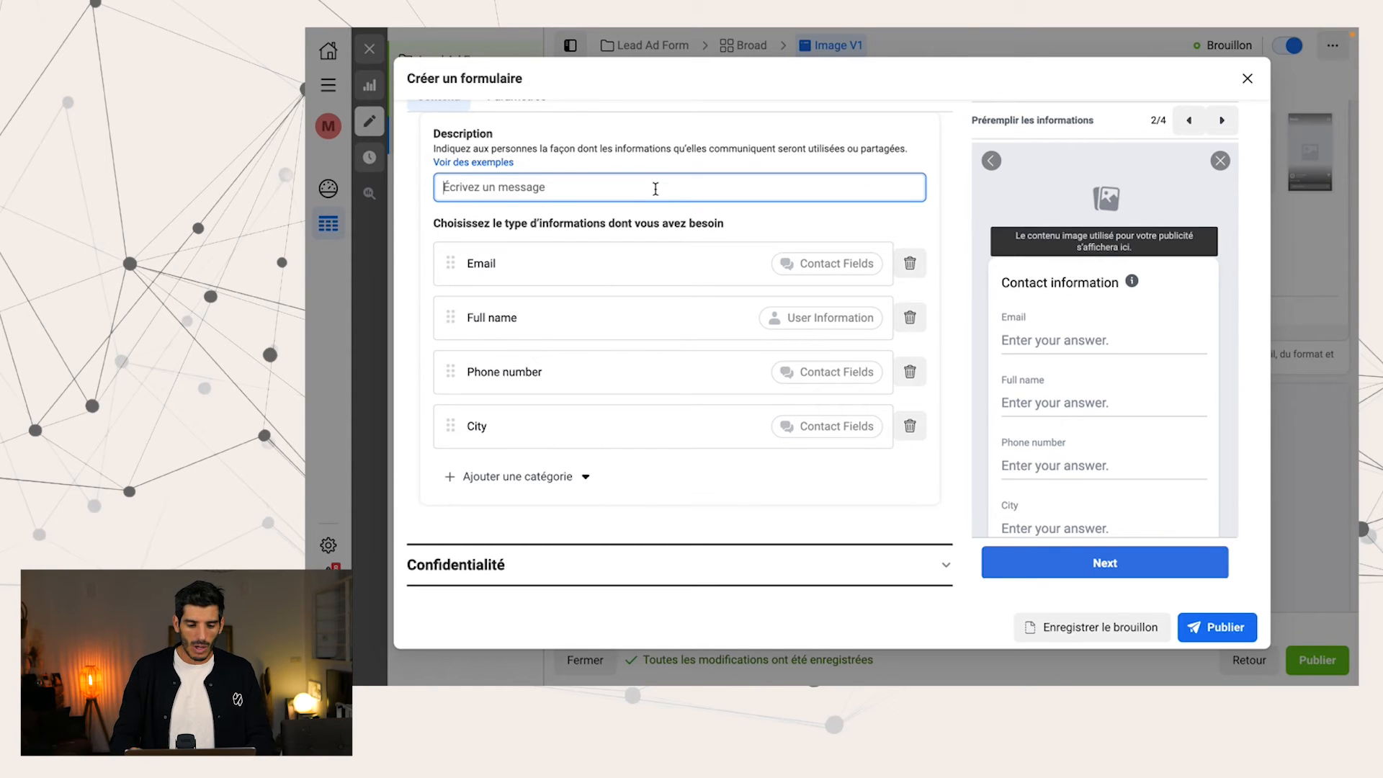
pyautogui.write('Une personne de notre équipe va vous ')
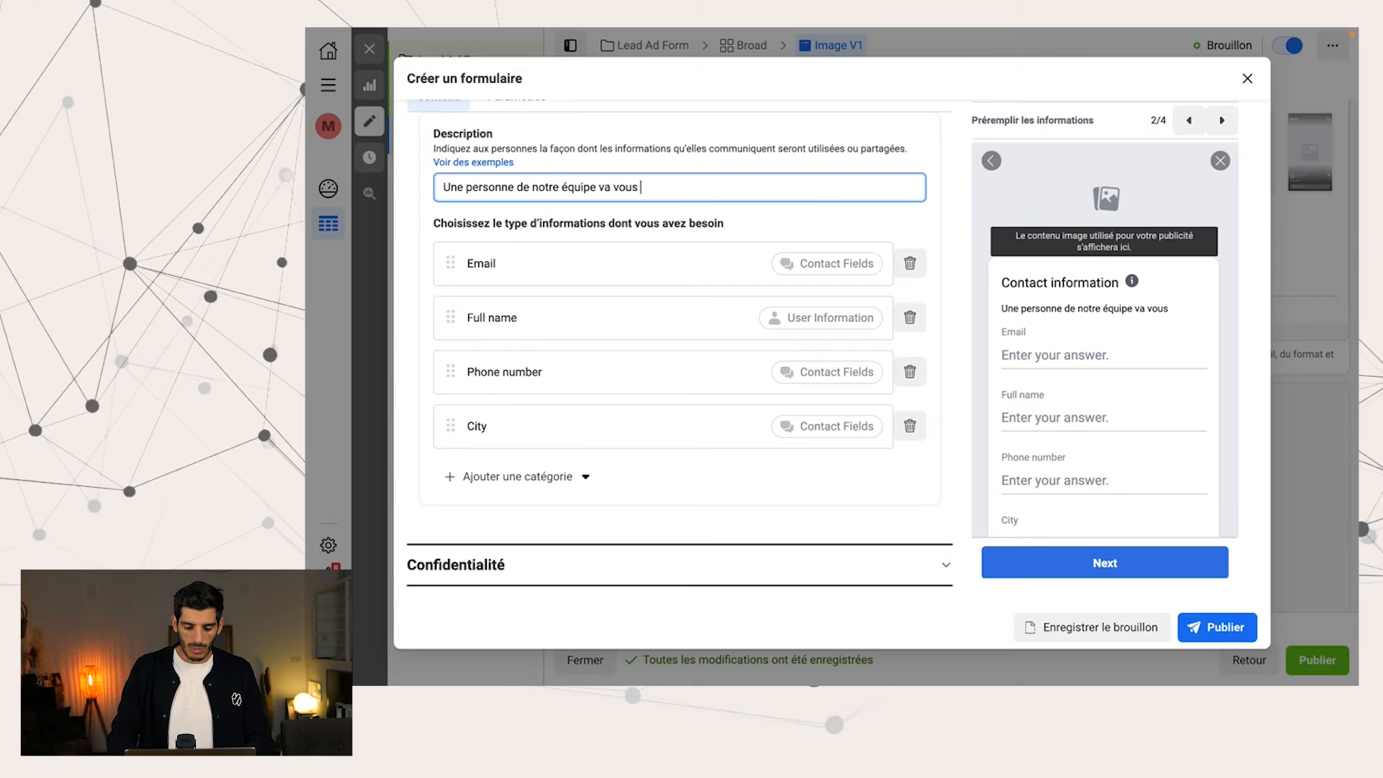
pyautogui.write('recontacter.')
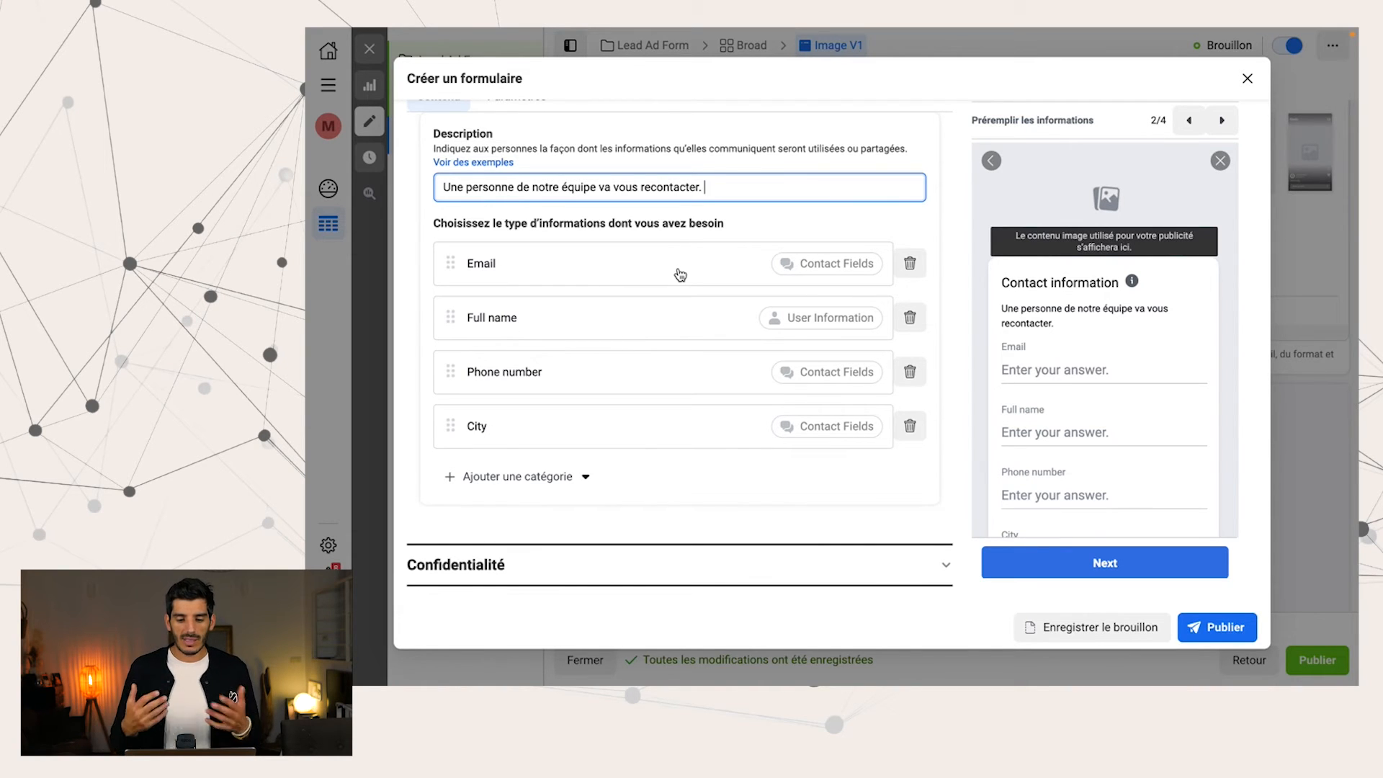
# In the form's Confidentialité section, set the privacy policy link to socialdesk.fr
pyautogui.scroll(-1, 680, 275)
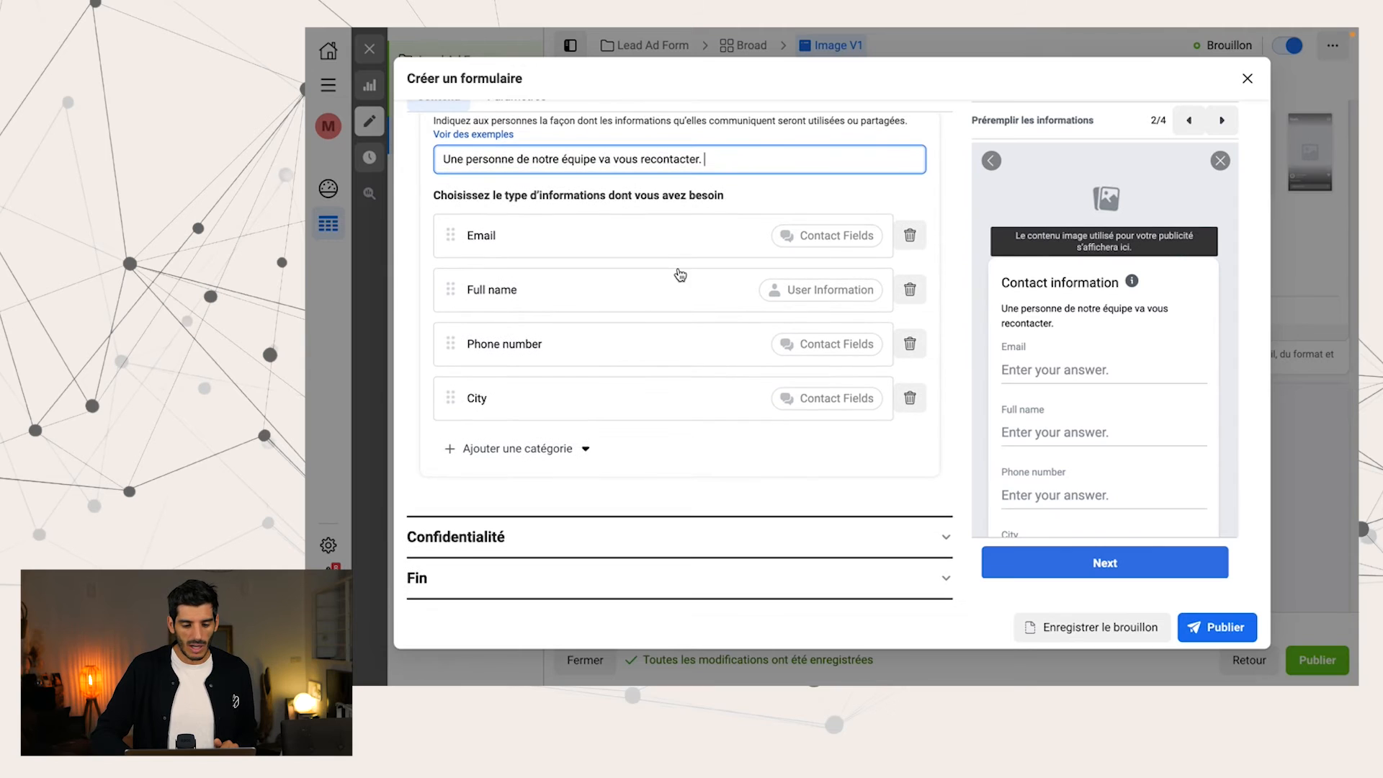
pyautogui.click(598, 539)
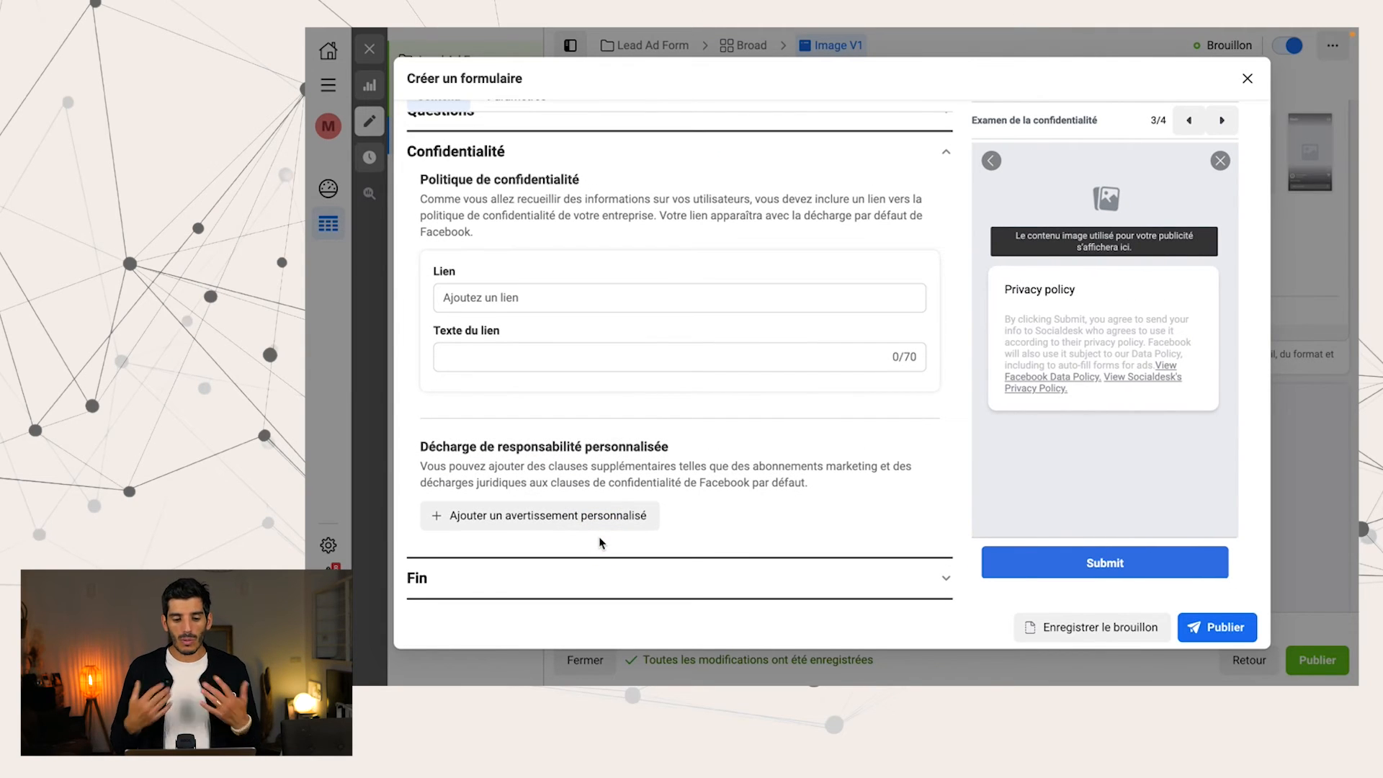
pyautogui.click(584, 297)
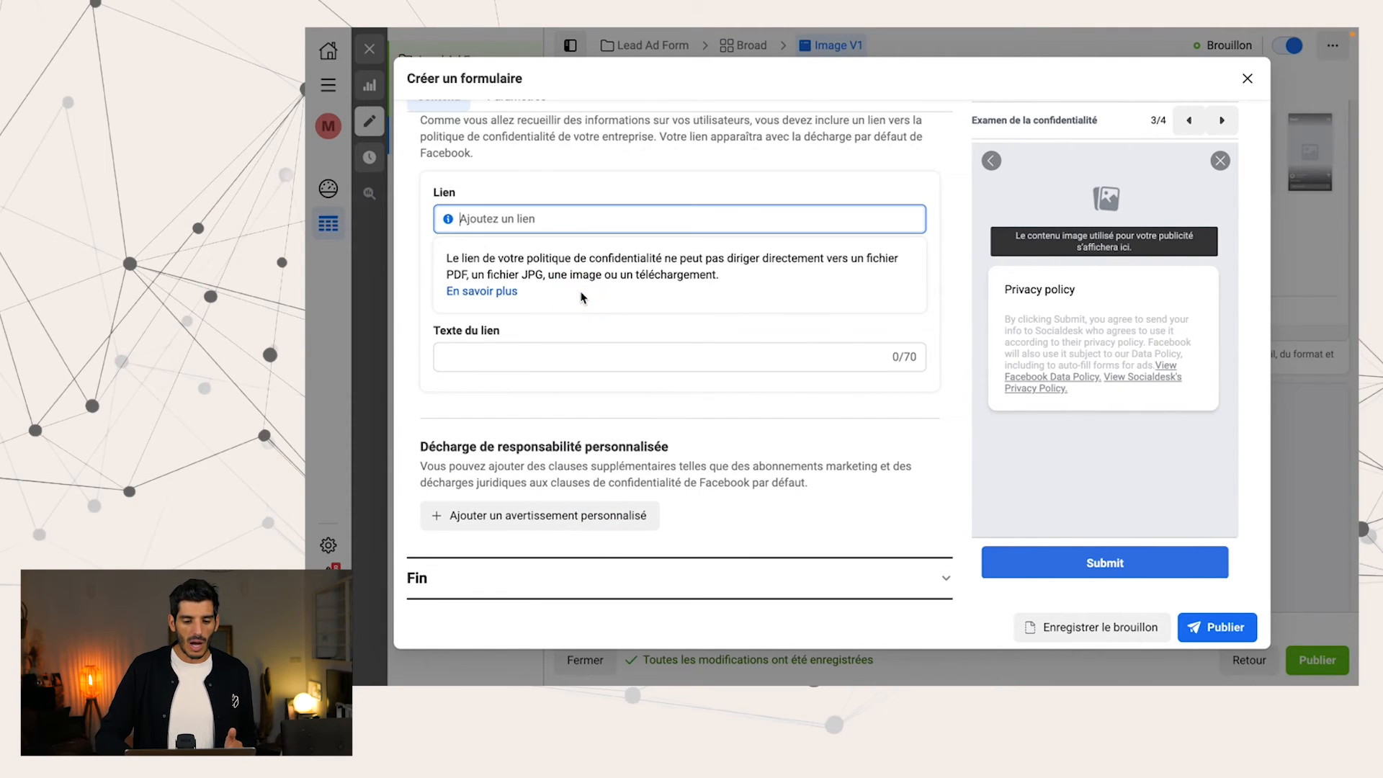
pyautogui.click(578, 356)
pyautogui.click(544, 280)
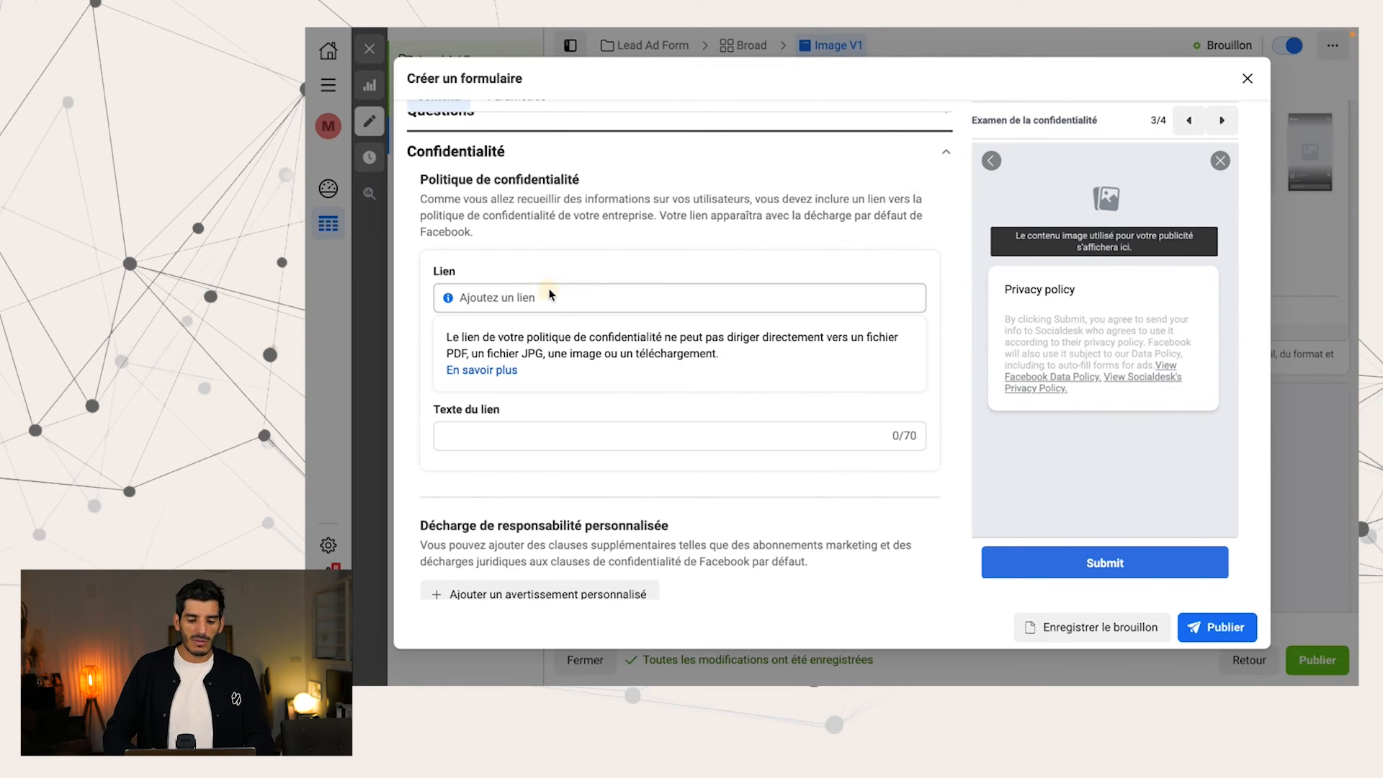
pyautogui.click(551, 295)
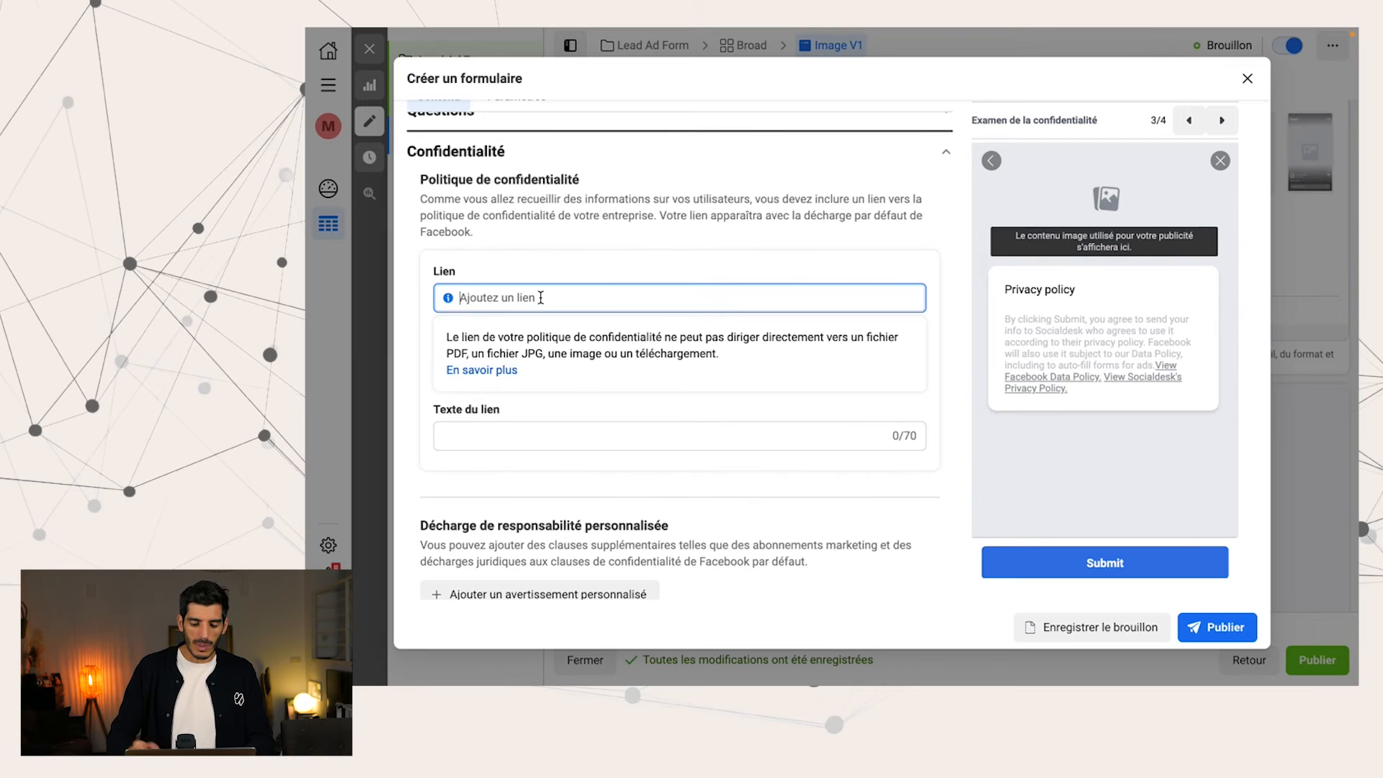
pyautogui.write('socialdesk.FR')
pyautogui.press('BackSpace')
pyautogui.press('BackSpace')
pyautogui.write('fr')
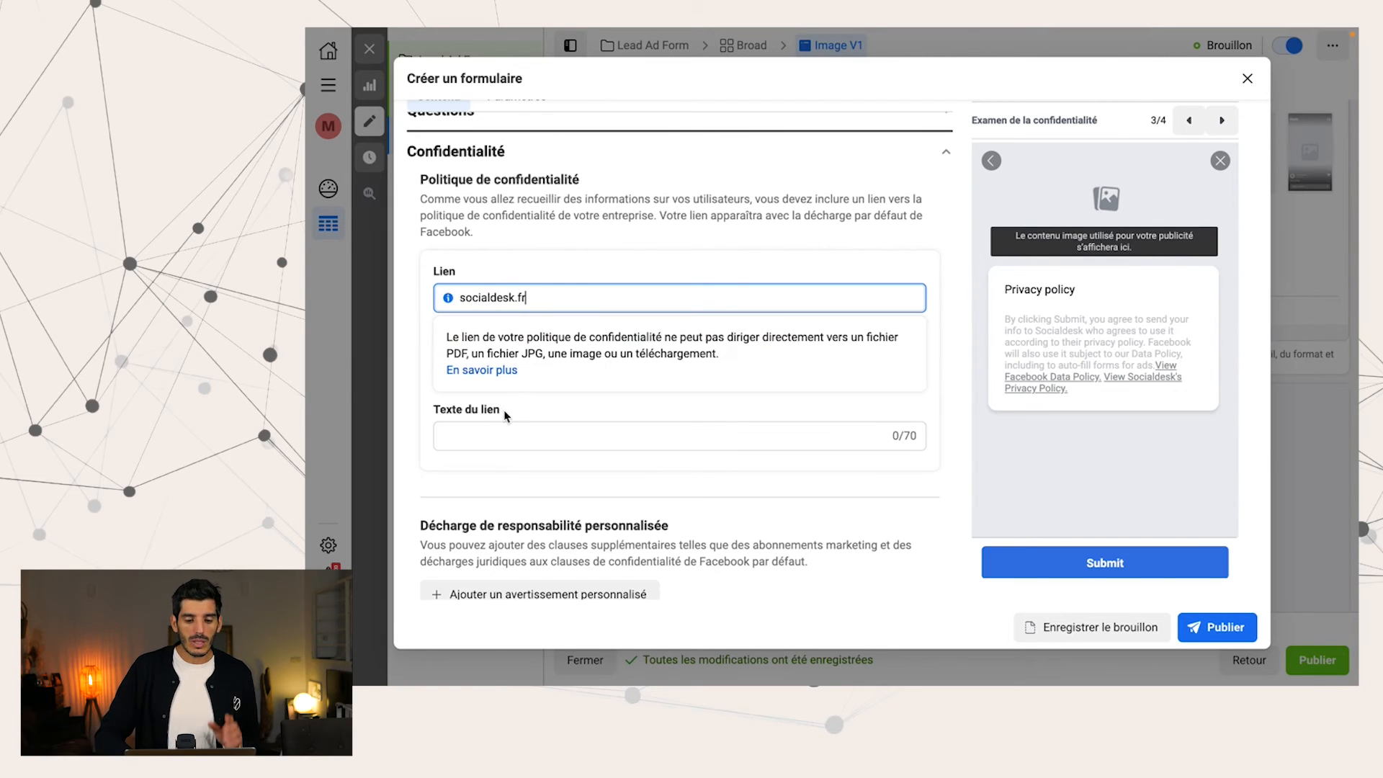
# Set the privacy policy's link text to "Politique de confidentialité", copied from the section heading
pyautogui.click(508, 417)
pyautogui.tripleClick(509, 181)
pyautogui.hotkey('ctrl', 'c')
pyautogui.click(493, 363)
pyautogui.hotkey('ctrl', 'v')
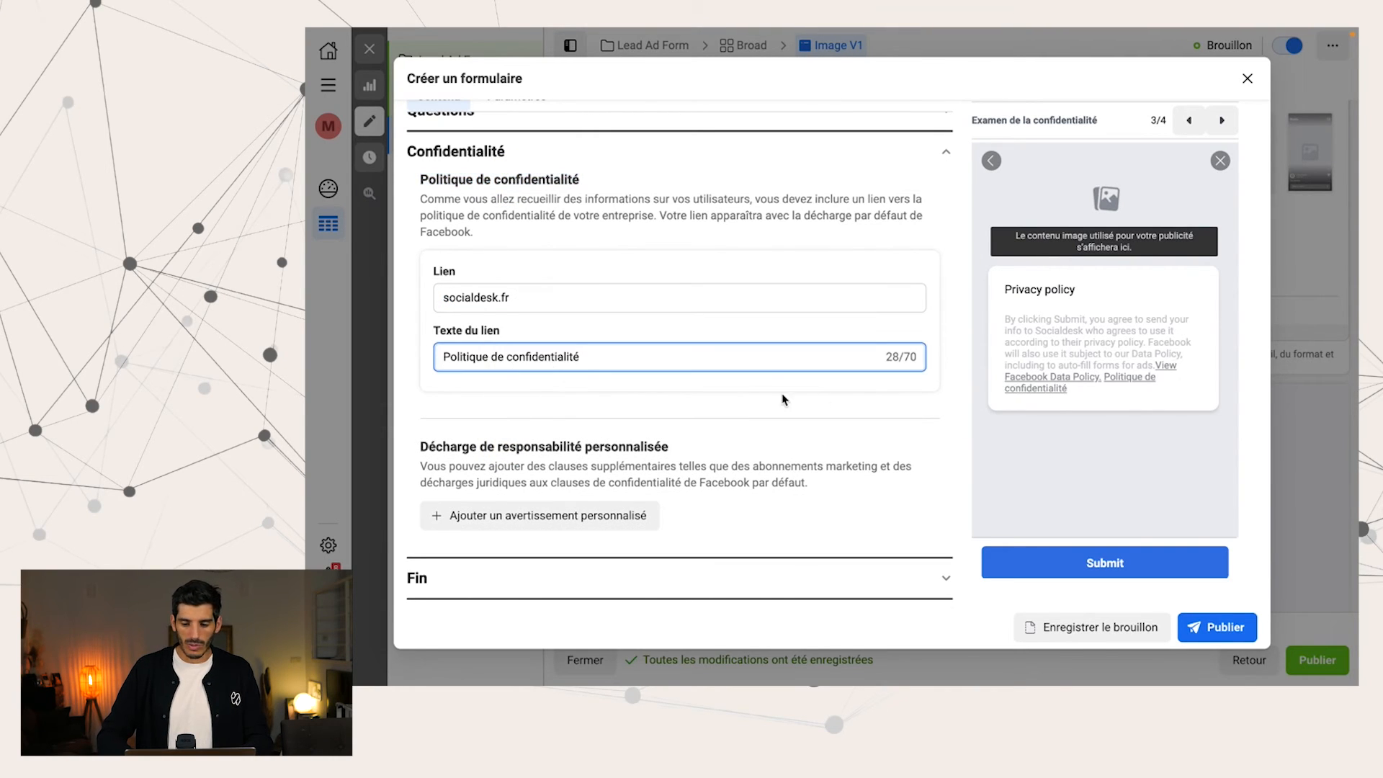
pyautogui.click(658, 382)
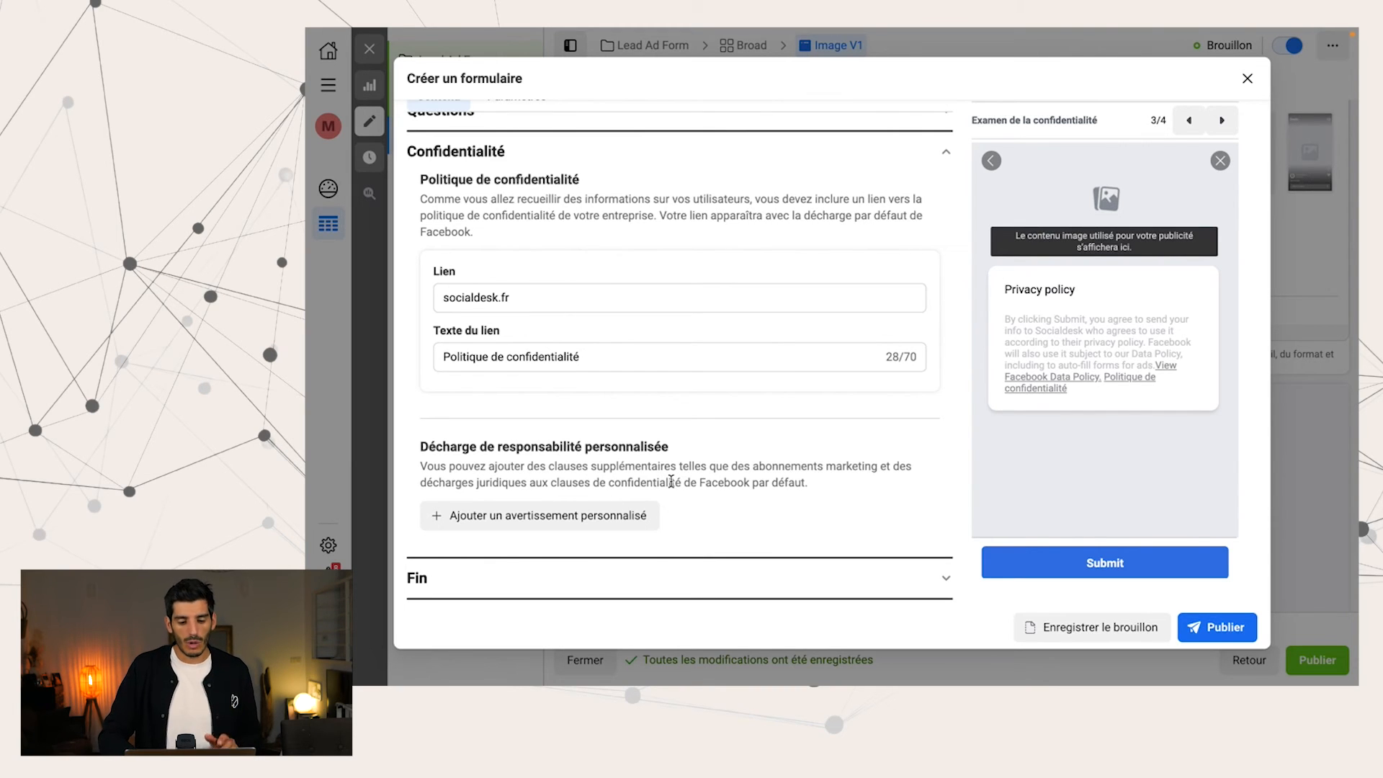
# Open the form's Fin section with the message for leads
pyautogui.click(652, 577)
pyautogui.scroll(1, 624, 380)
pyautogui.scroll(-3, 624, 379)
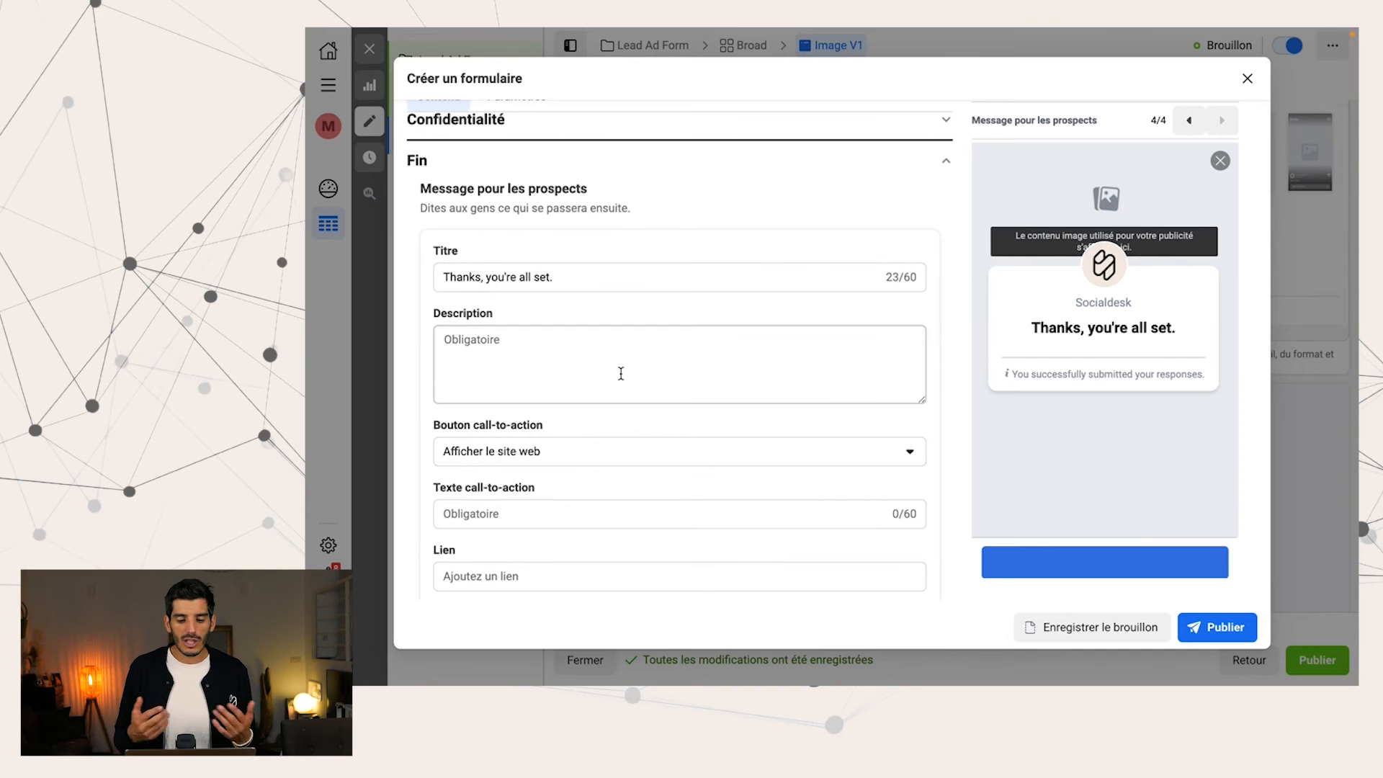
pyautogui.scroll(-1, 621, 373)
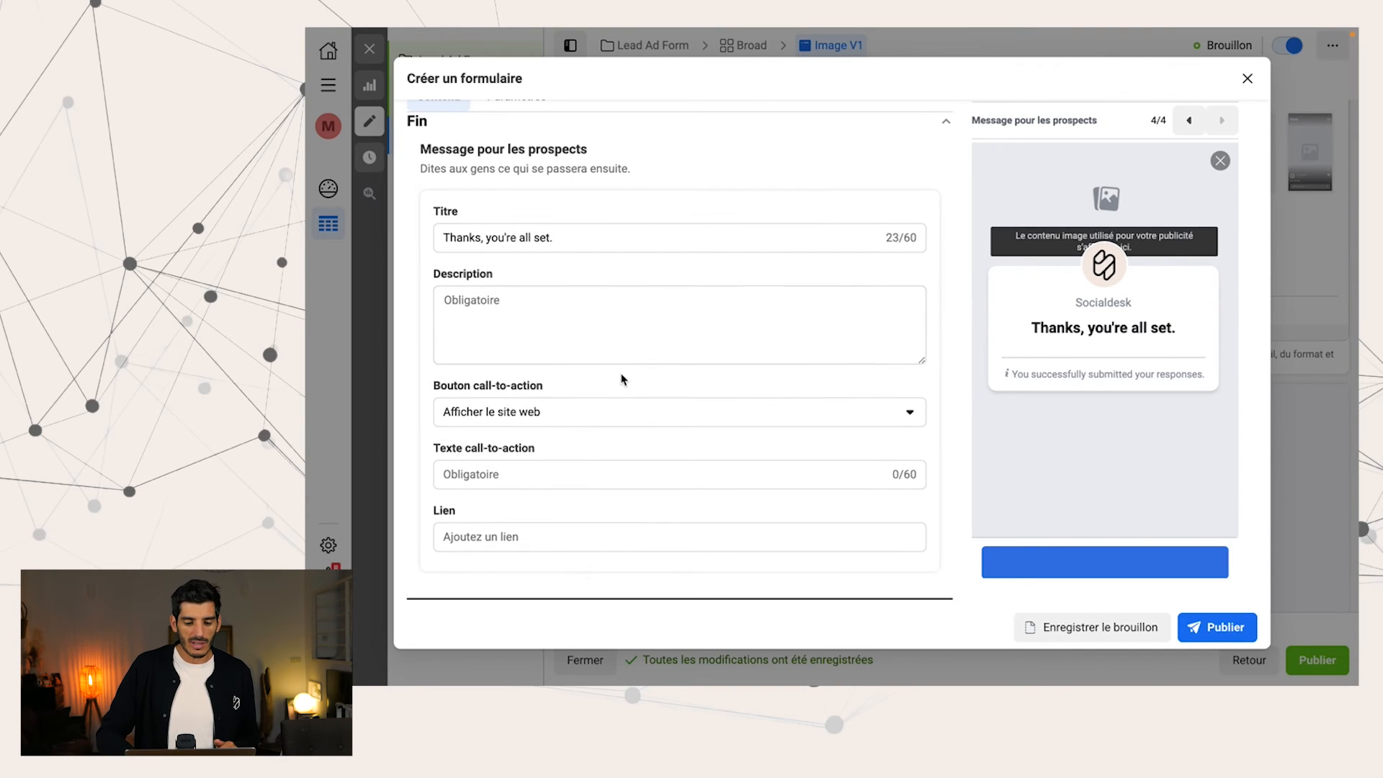
# Try out the call-to-action types "Appeler l'entreprise" and "Télécharger" for the closing message, then restore "Afficher le site web"
pyautogui.click(611, 411)
pyautogui.click(603, 480)
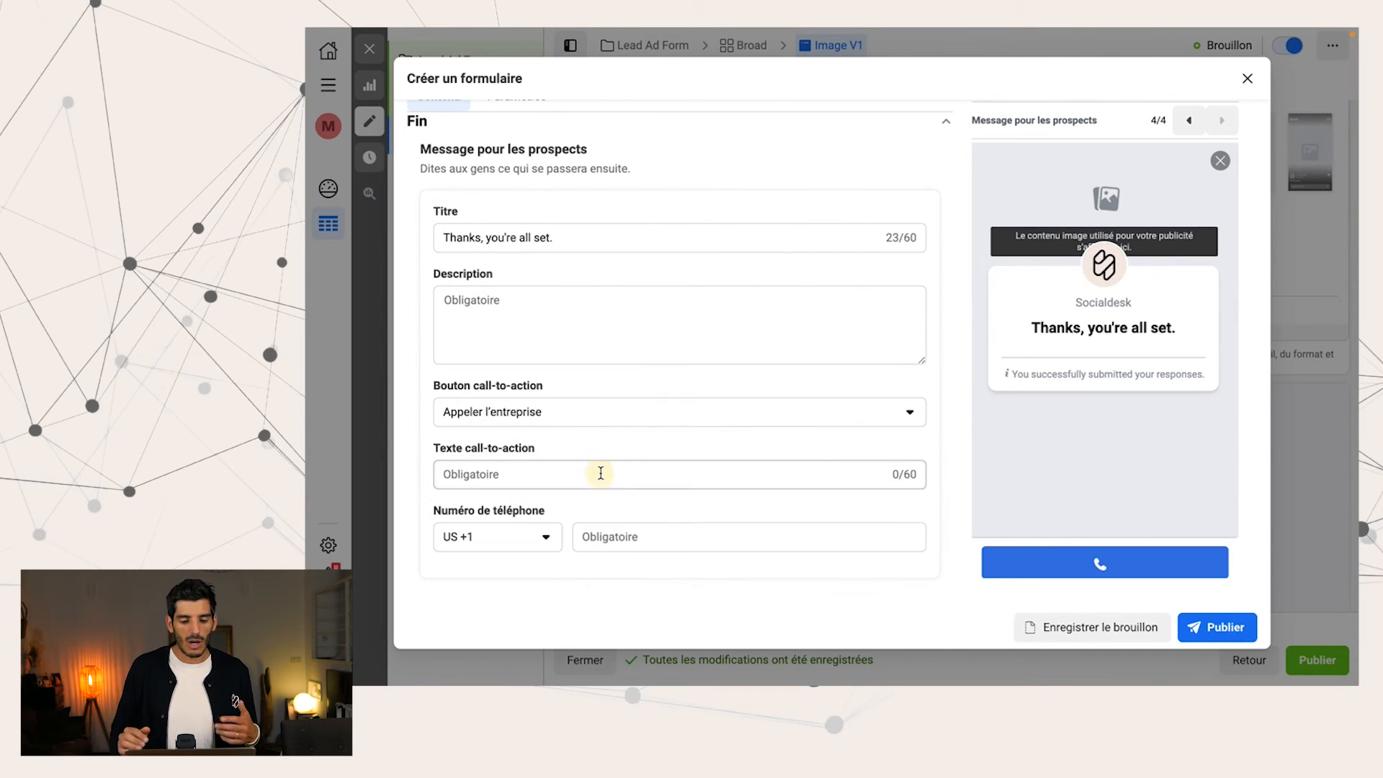
pyautogui.scroll(-1, 601, 473)
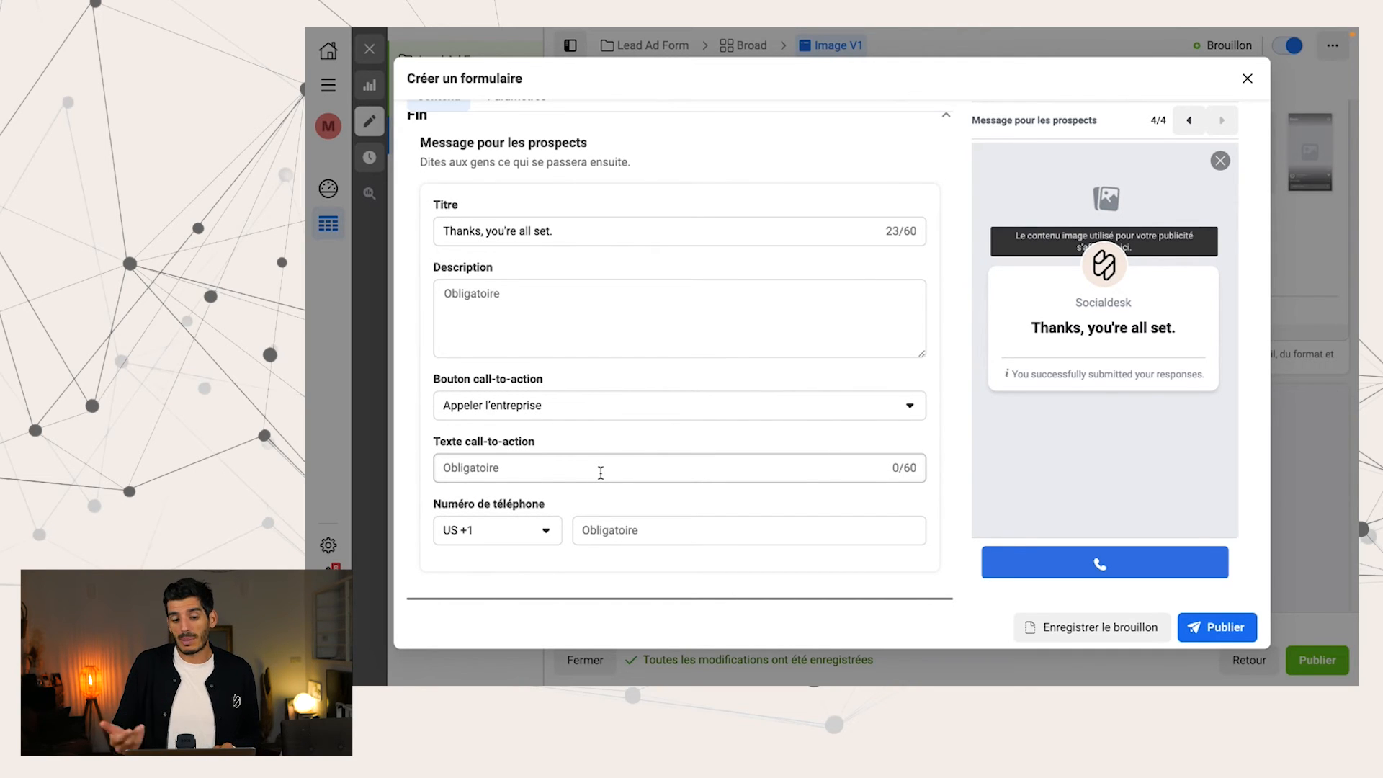
pyautogui.click(585, 424)
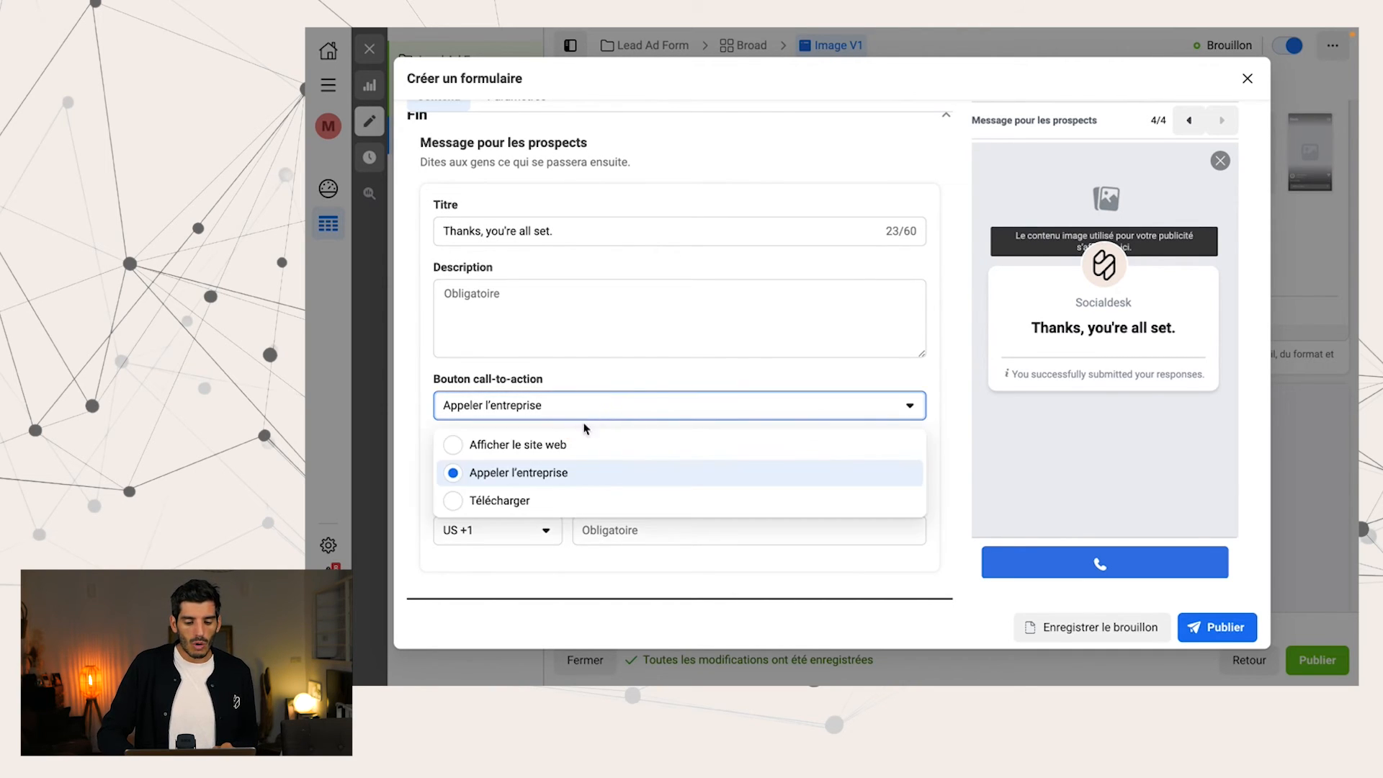
pyautogui.click(573, 502)
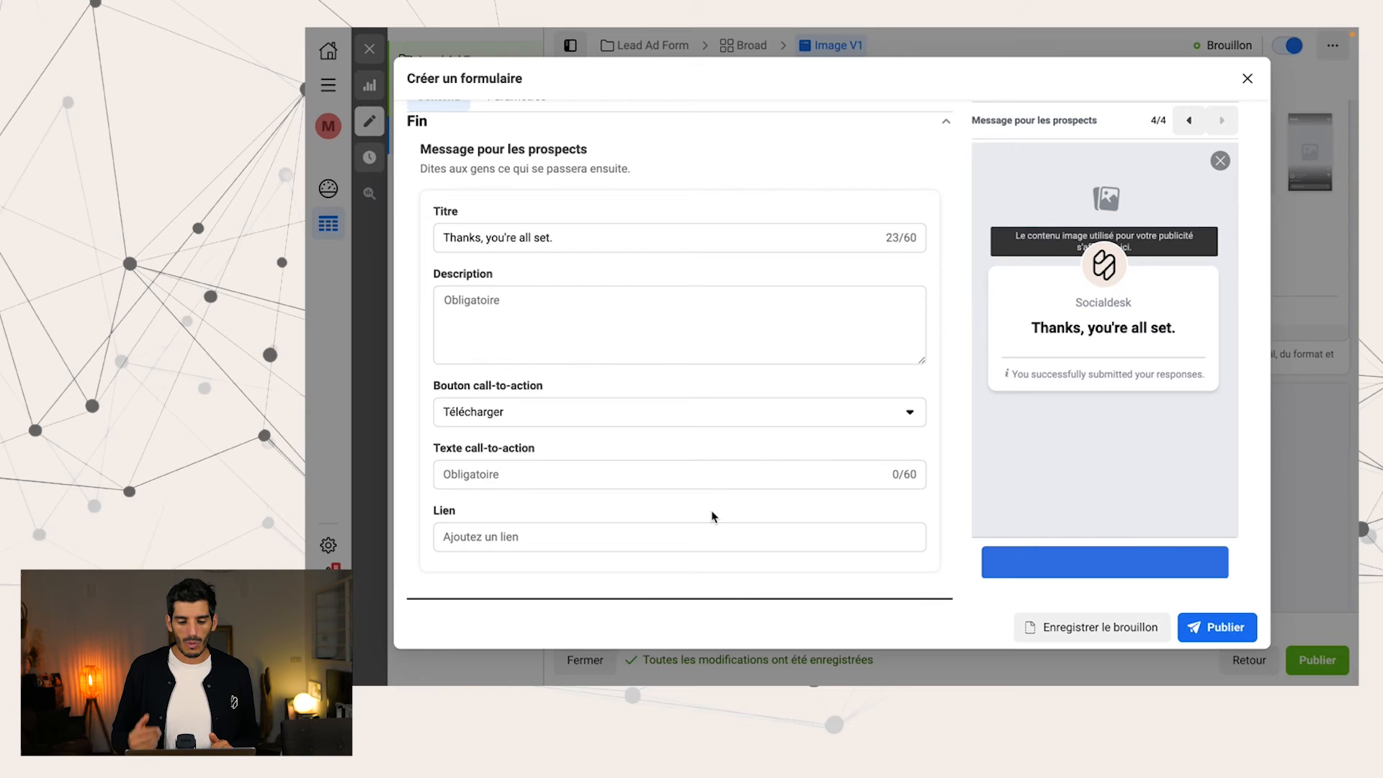
pyautogui.click(698, 415)
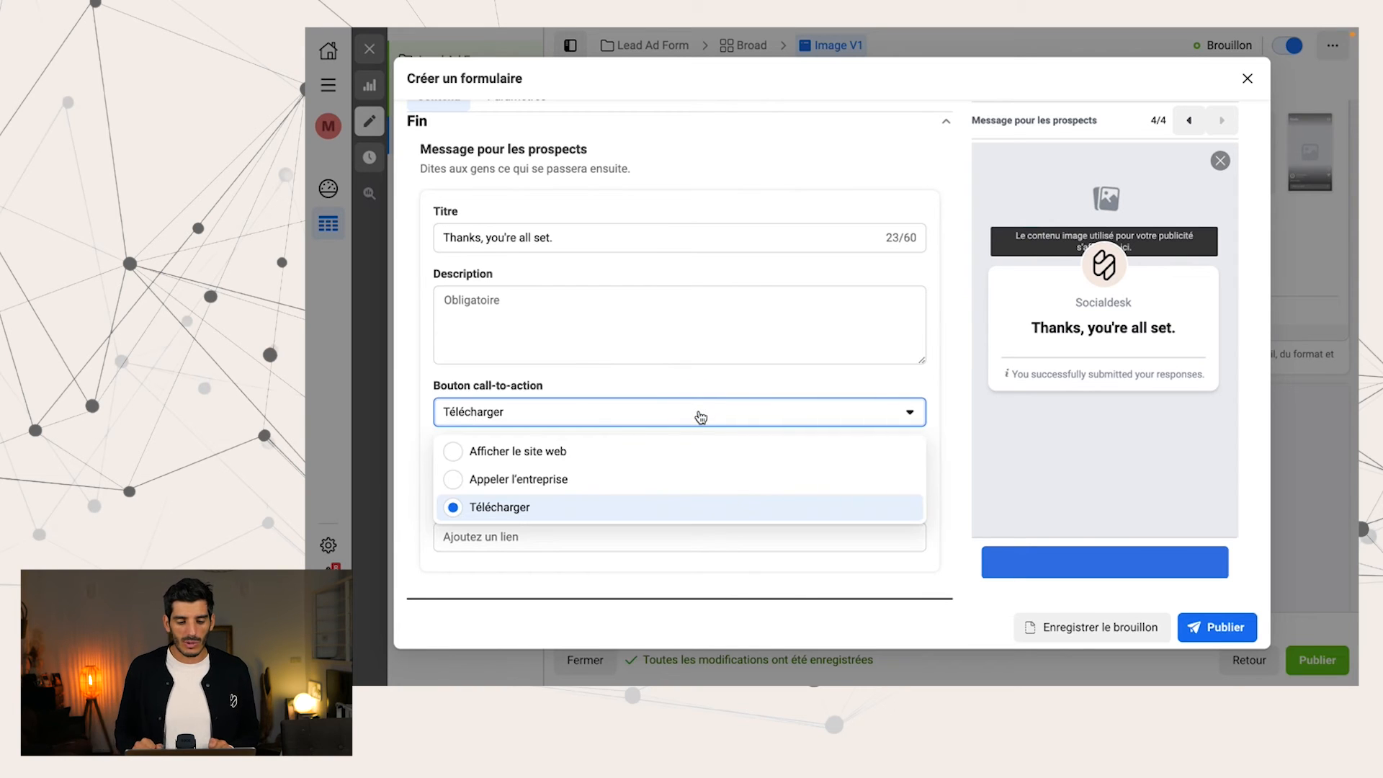
pyautogui.click(653, 453)
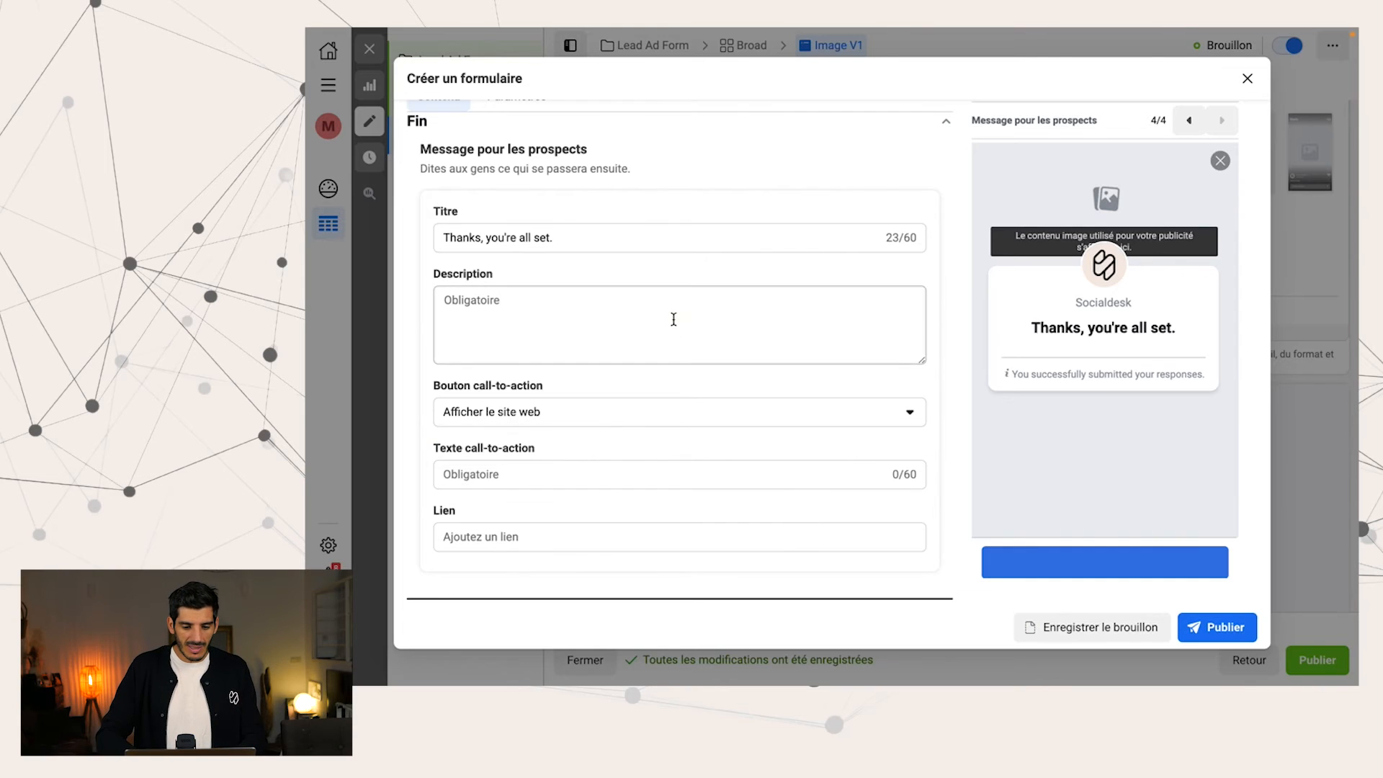
# Set the closing message's description to "Merci pour votre contact"
pyautogui.click(673, 320)
pyautogui.write('Merci pour votre ')
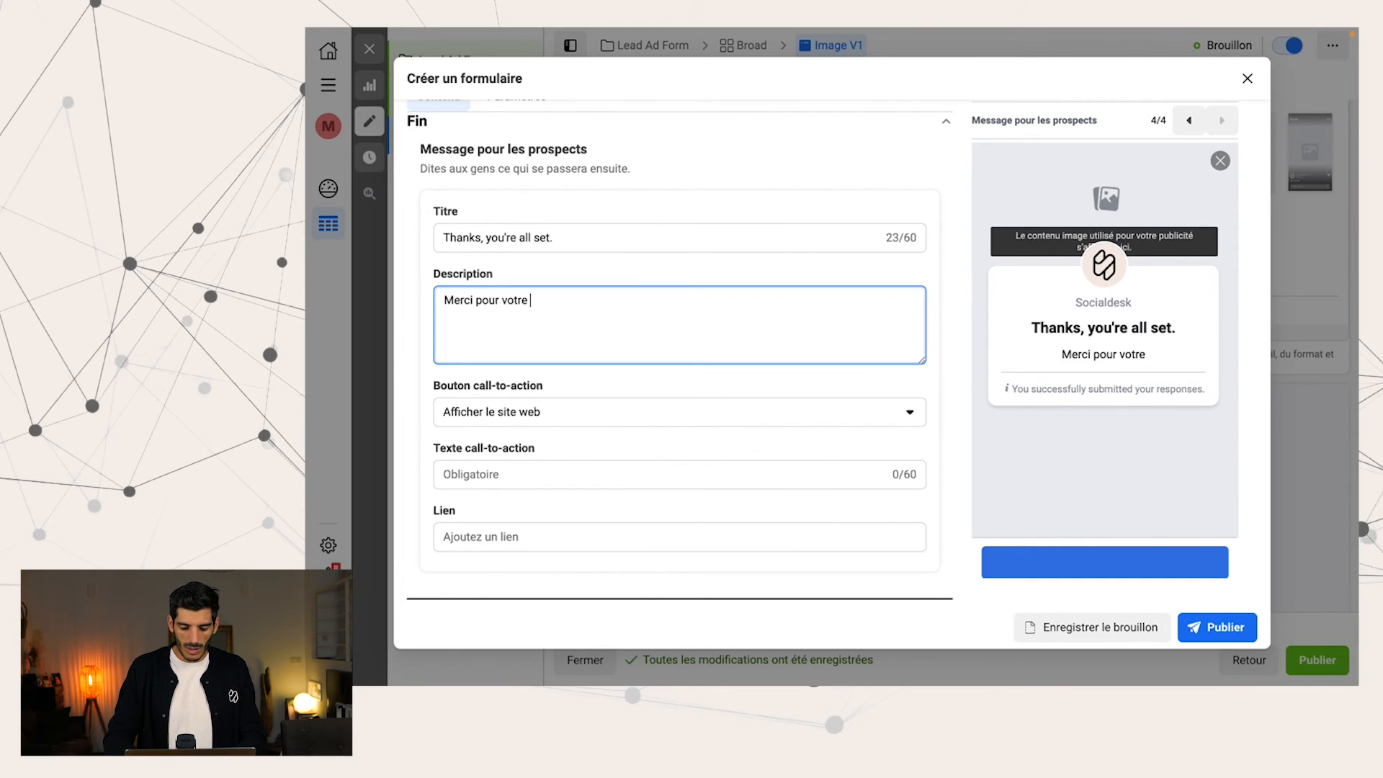
pyautogui.write('contact')
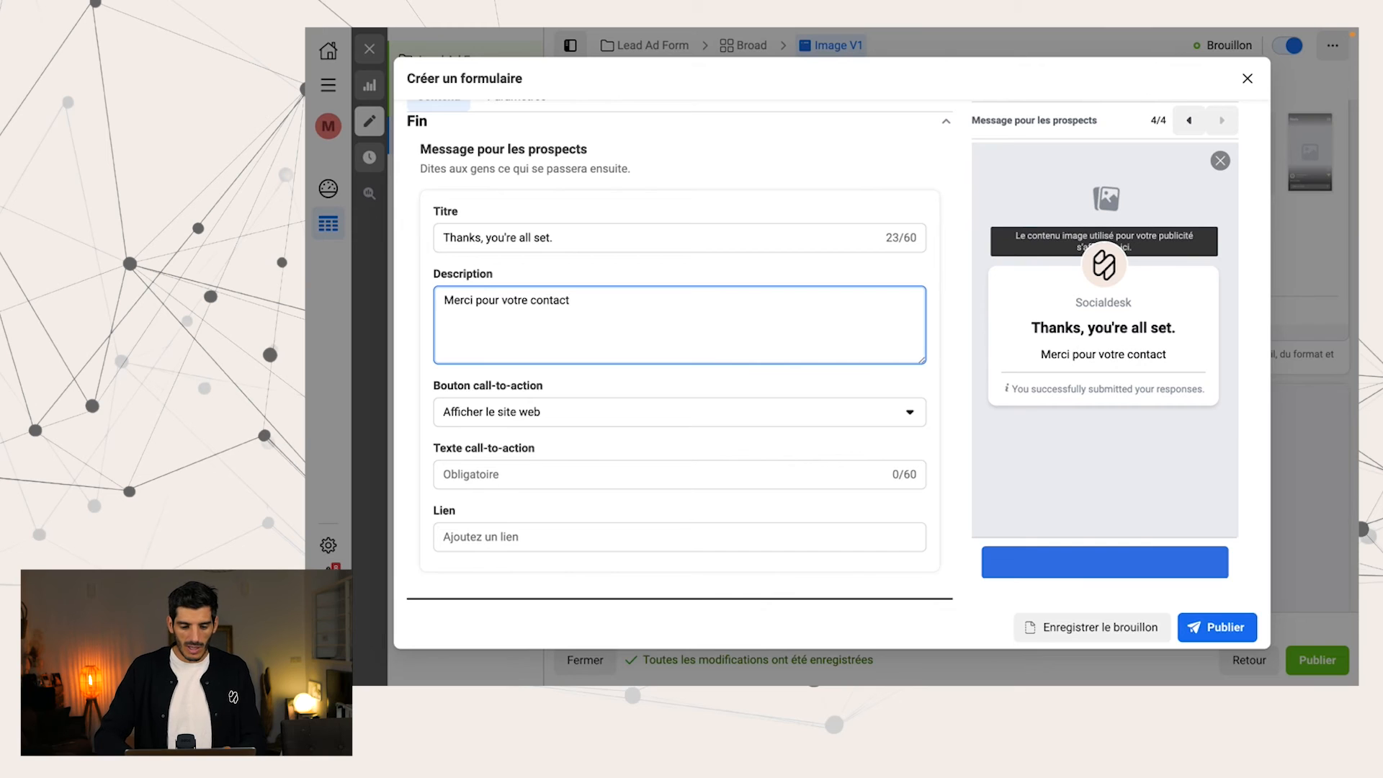
# Set the closing message's link to socialdesk.fr and its call-to-action text to "Visiter notre site"
pyautogui.click(561, 539)
pyautogui.write('socialde')
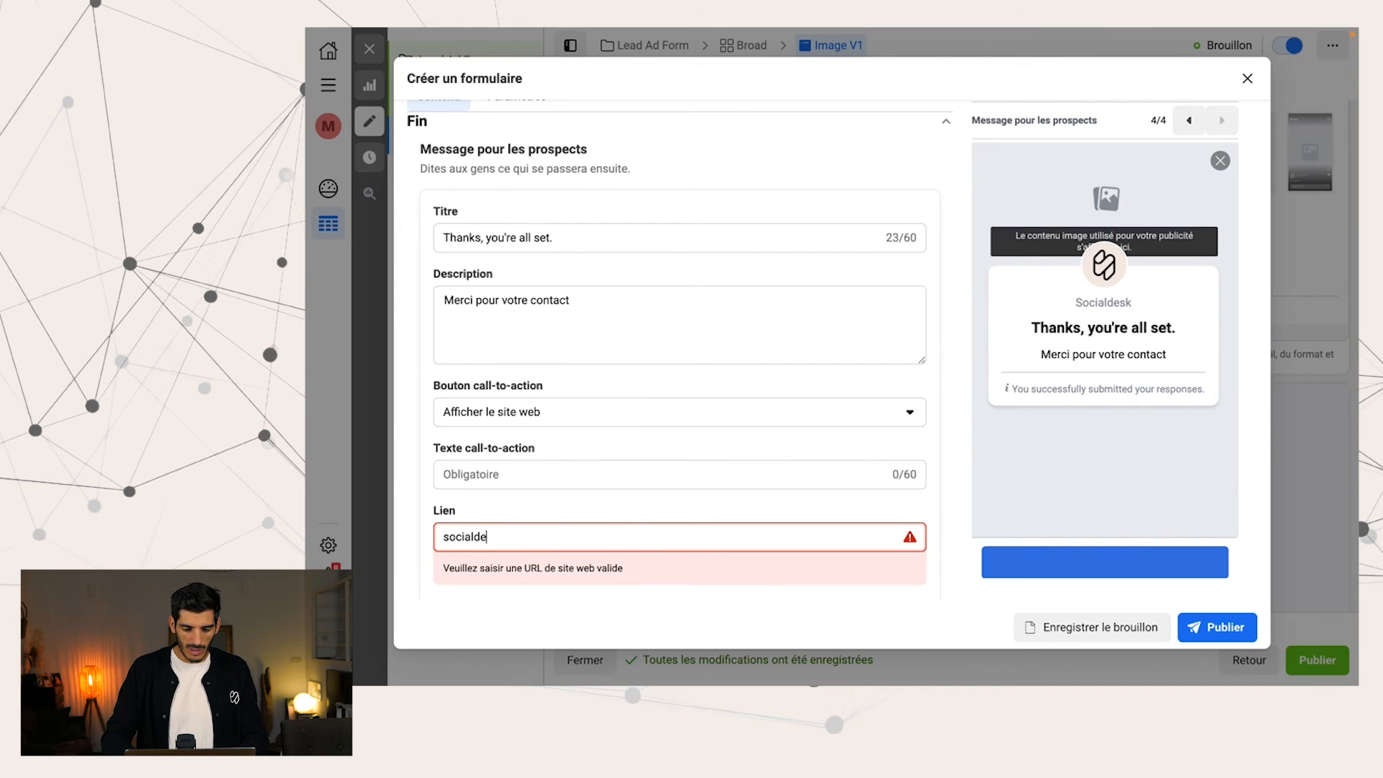
pyautogui.write('sk.fr')
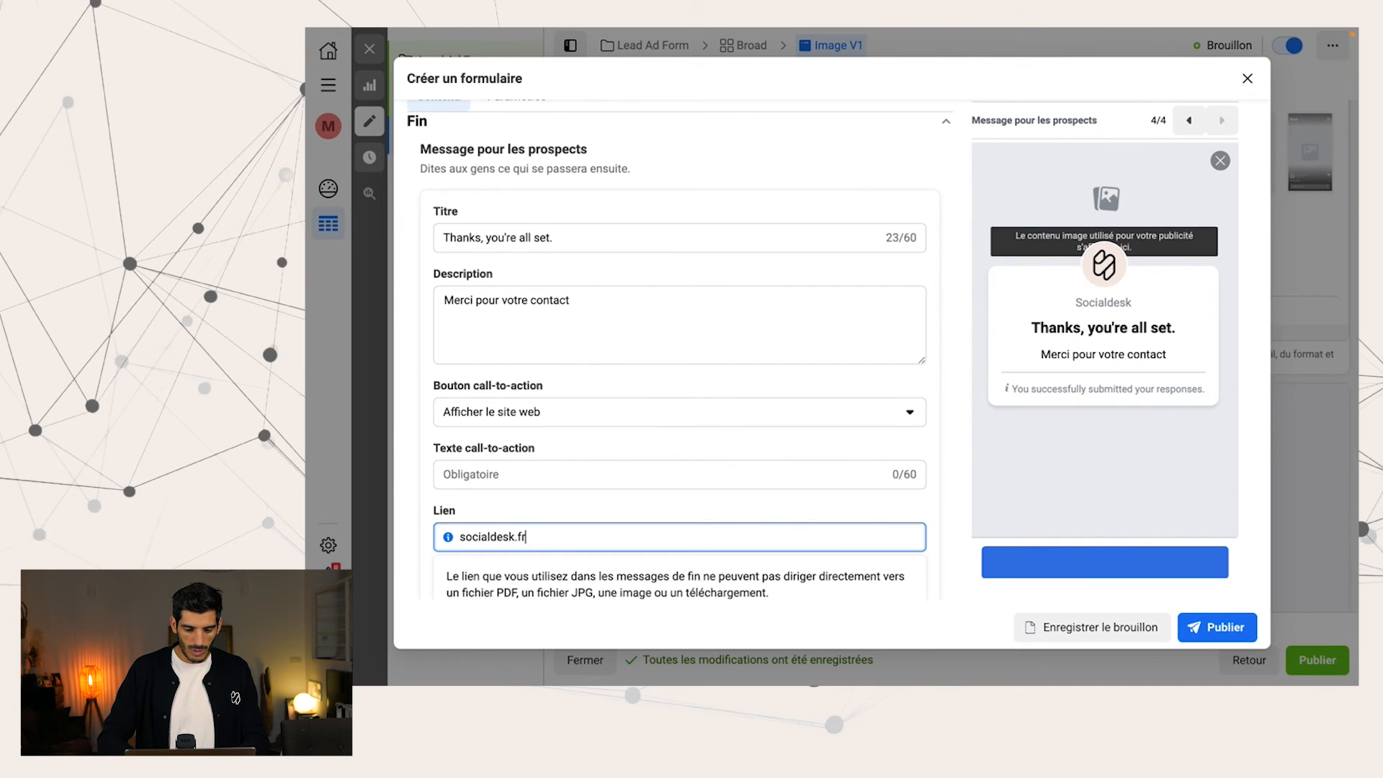
pyautogui.click(494, 483)
pyautogui.write('Visiter ')
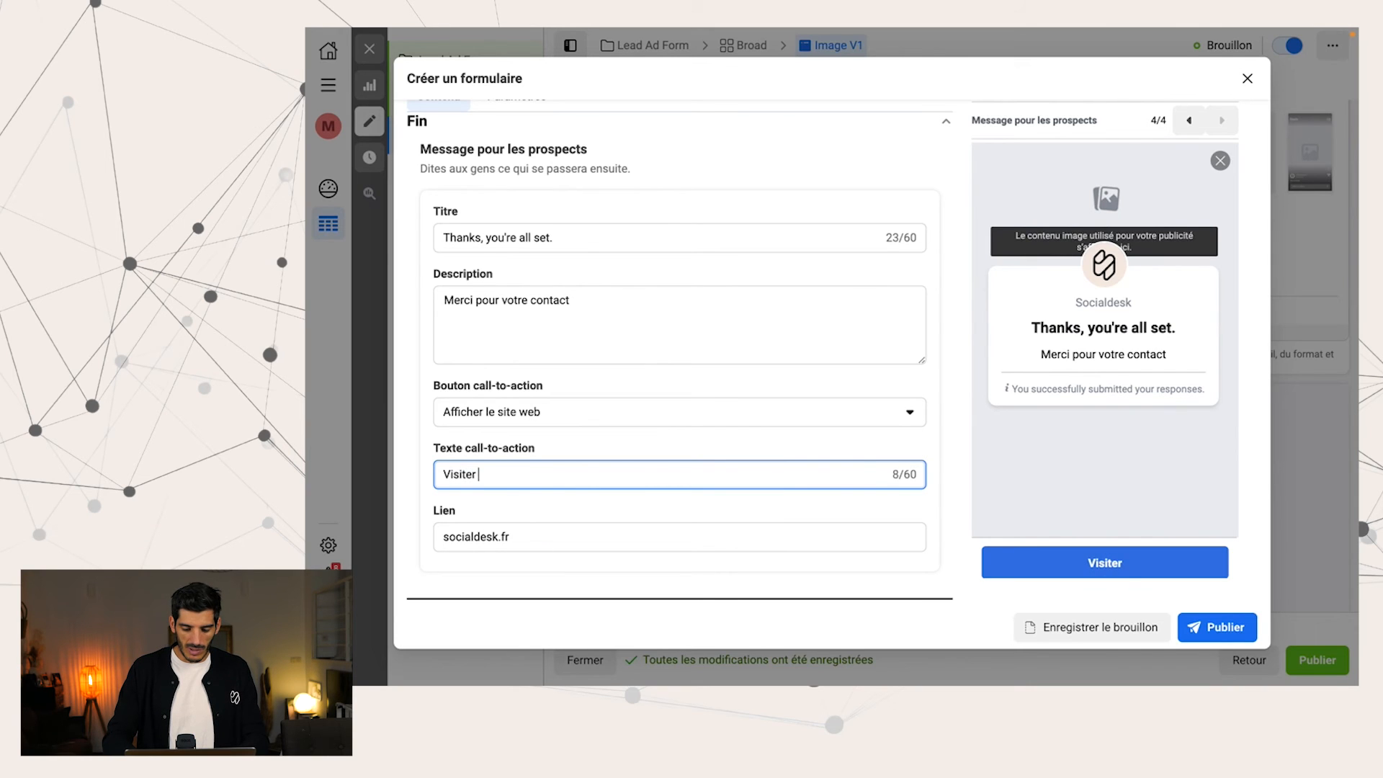
pyautogui.write('notre site')
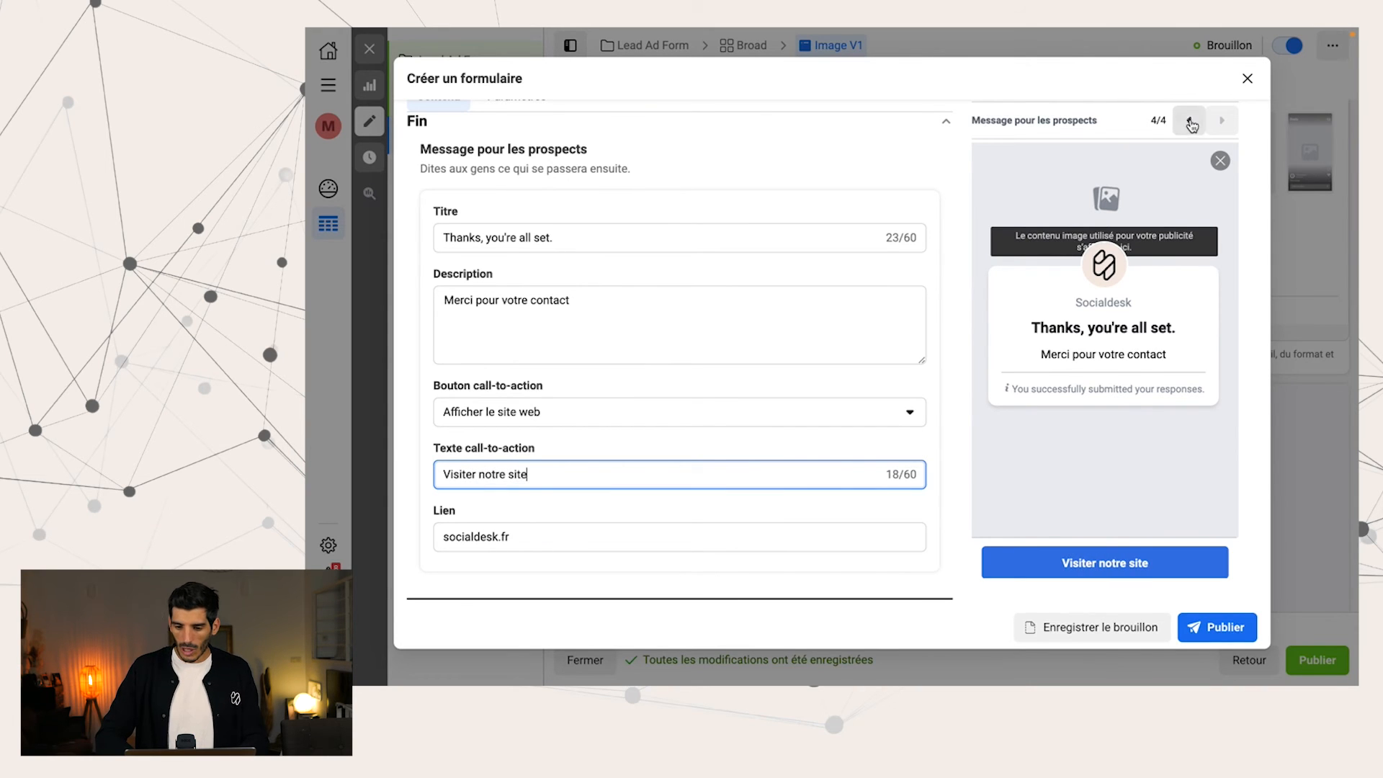
# Return the preview to the intro page and set the form's background to an imported image, the 540x361 photo
pyautogui.click(1190, 121)
pyautogui.click(1190, 121)
pyautogui.click(1189, 121)
pyautogui.click(1190, 121)
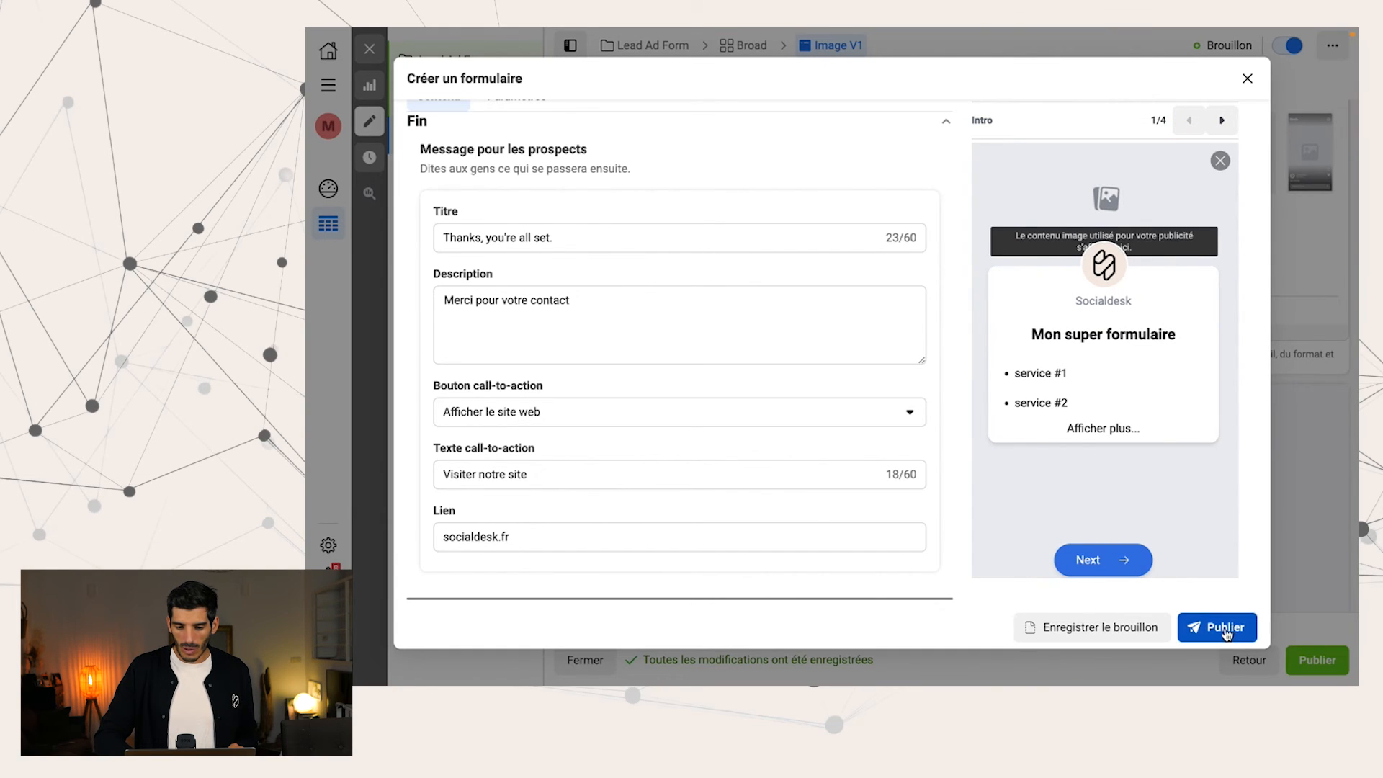
pyautogui.scroll(4, 798, 302)
pyautogui.click(527, 227)
pyautogui.click(508, 390)
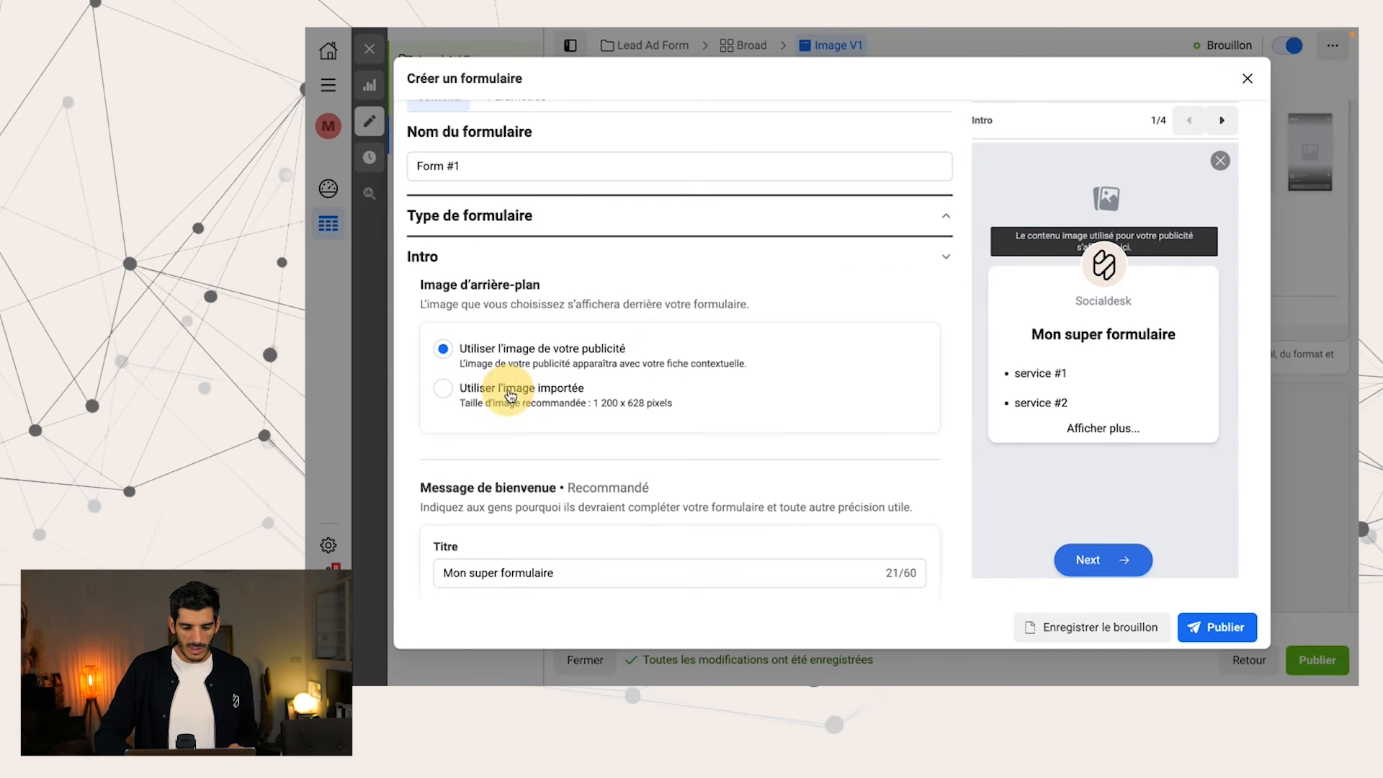
pyautogui.click(492, 395)
pyautogui.click(528, 434)
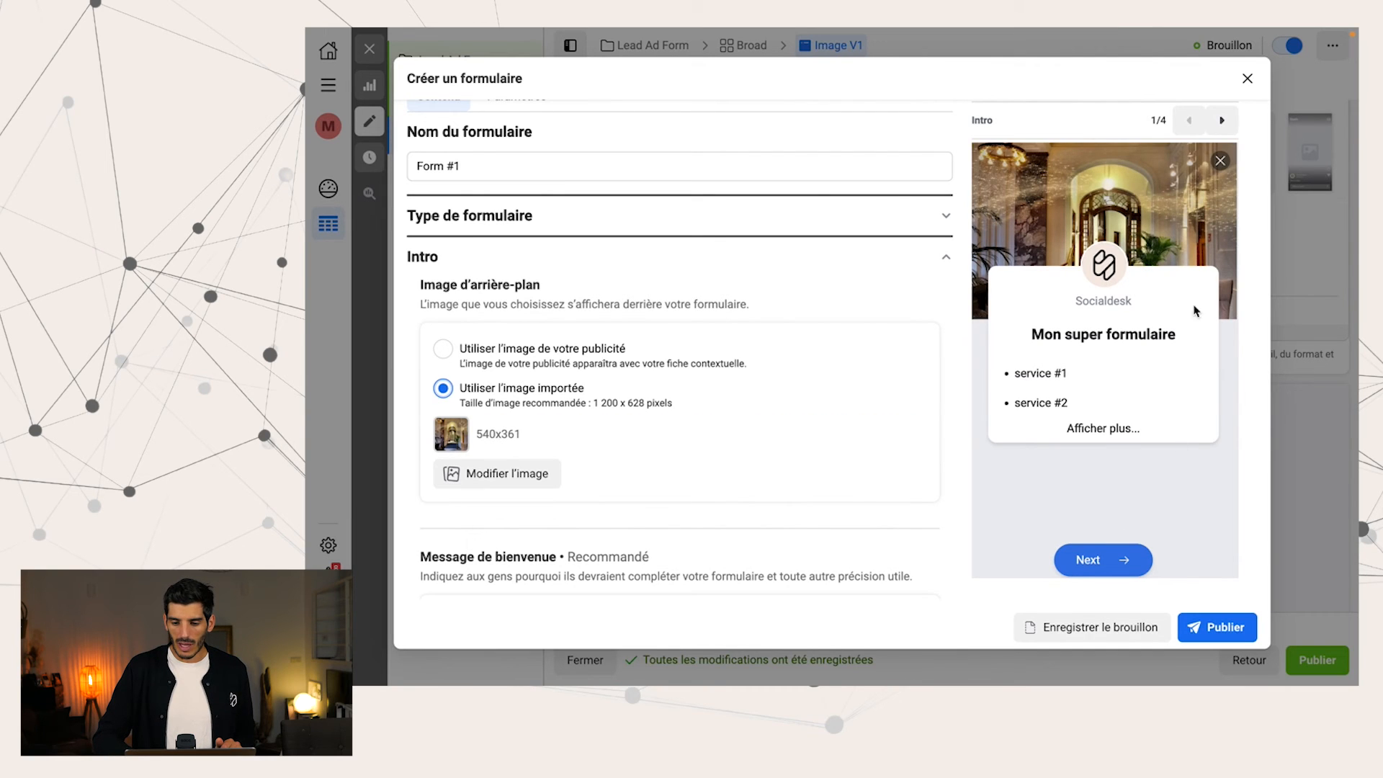
# Review the preview of all four form pages, from the intro to the message for leads, and publish the form
pyautogui.click(1131, 430)
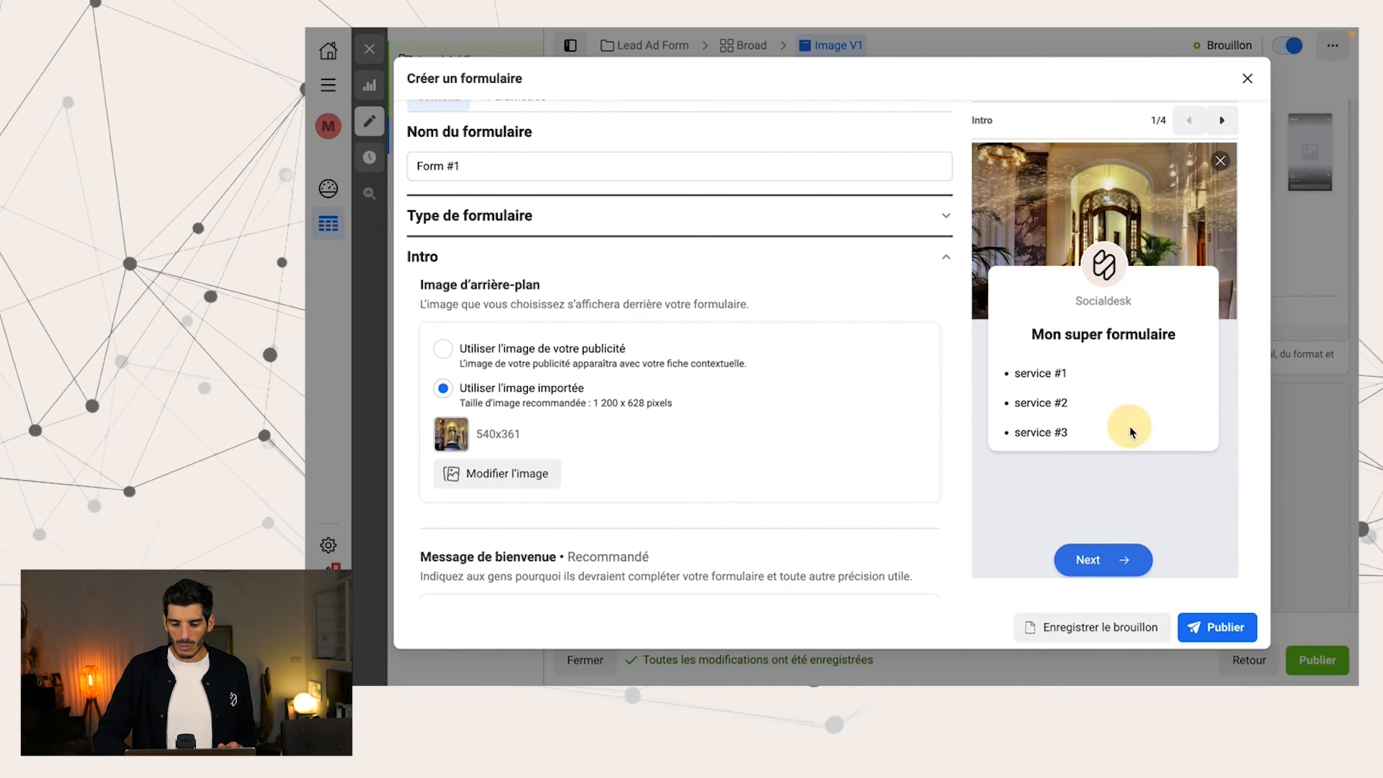
pyautogui.click(1223, 120)
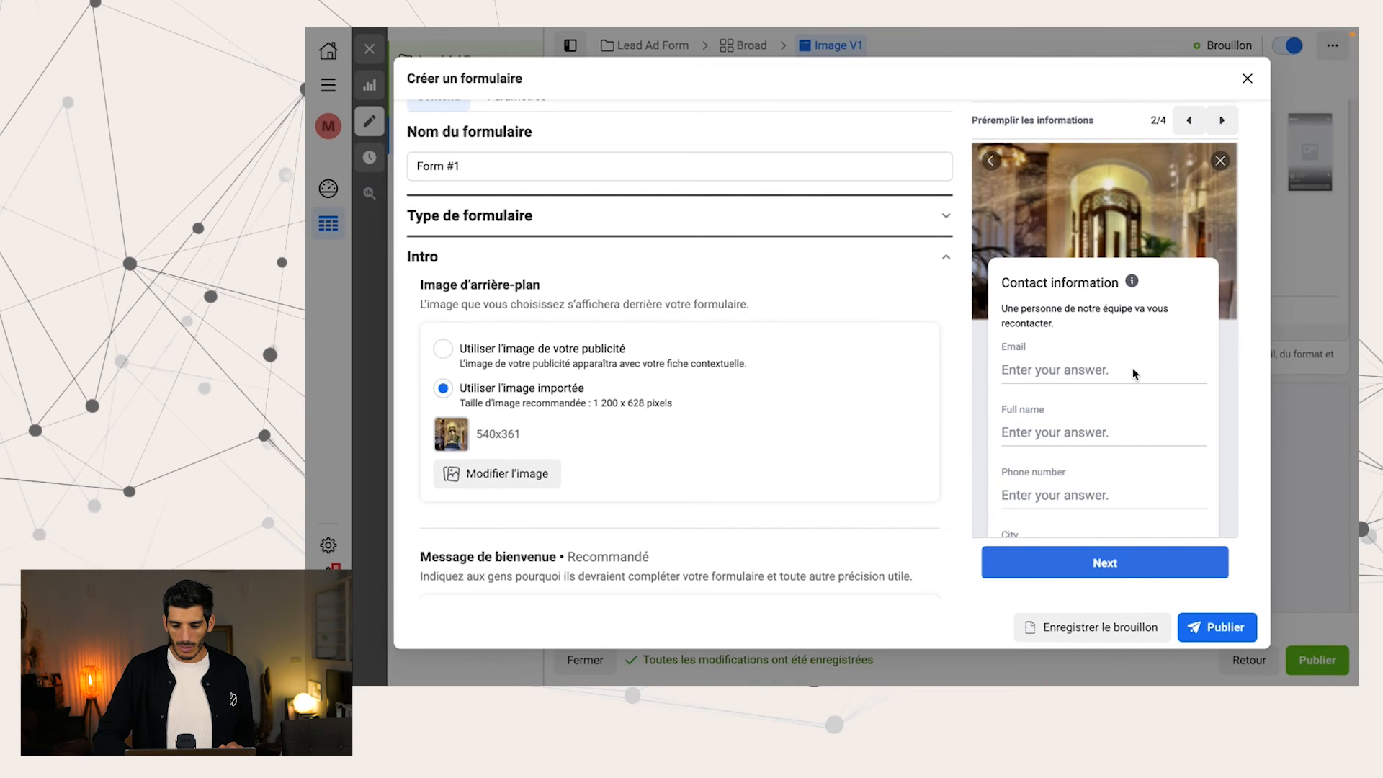
pyautogui.scroll(-2, 1133, 371)
pyautogui.scroll(2, 1133, 371)
pyautogui.click(1223, 121)
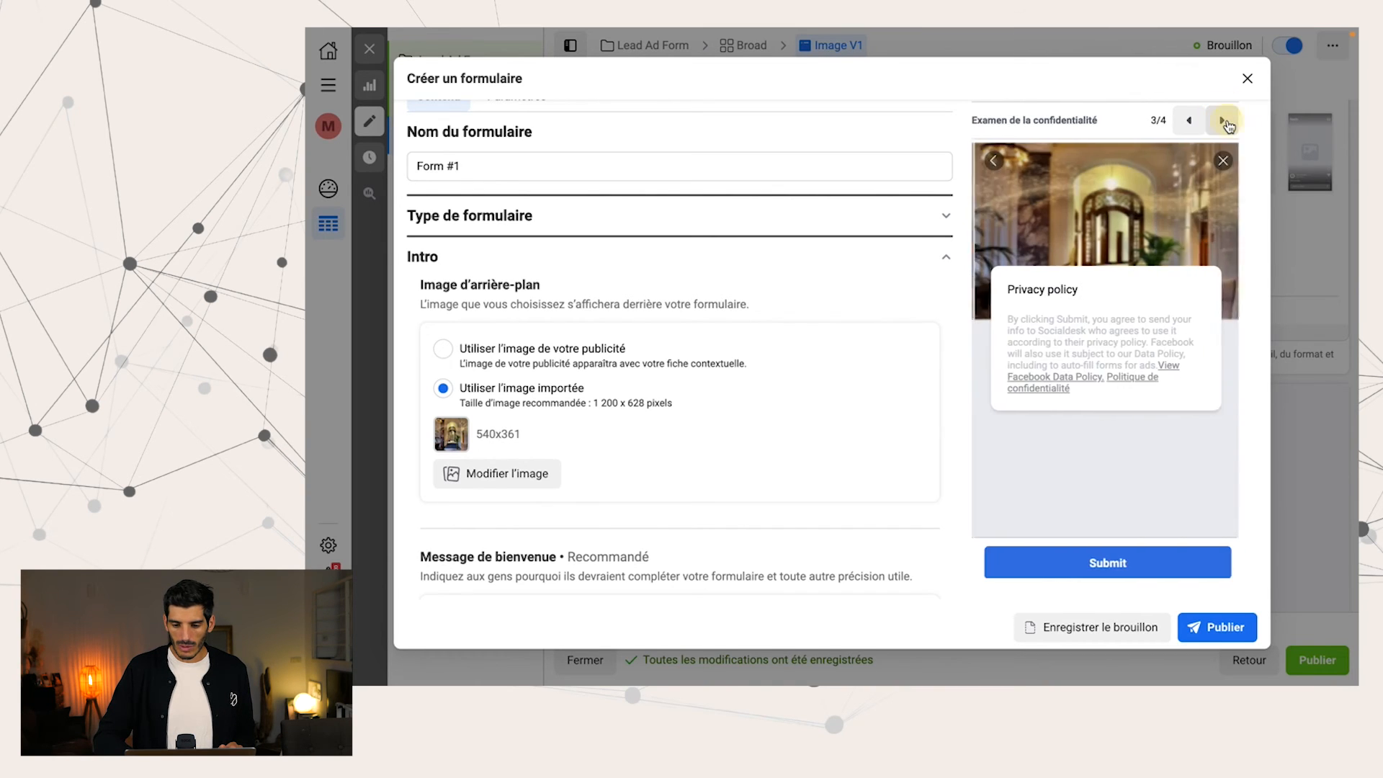
pyautogui.click(1222, 121)
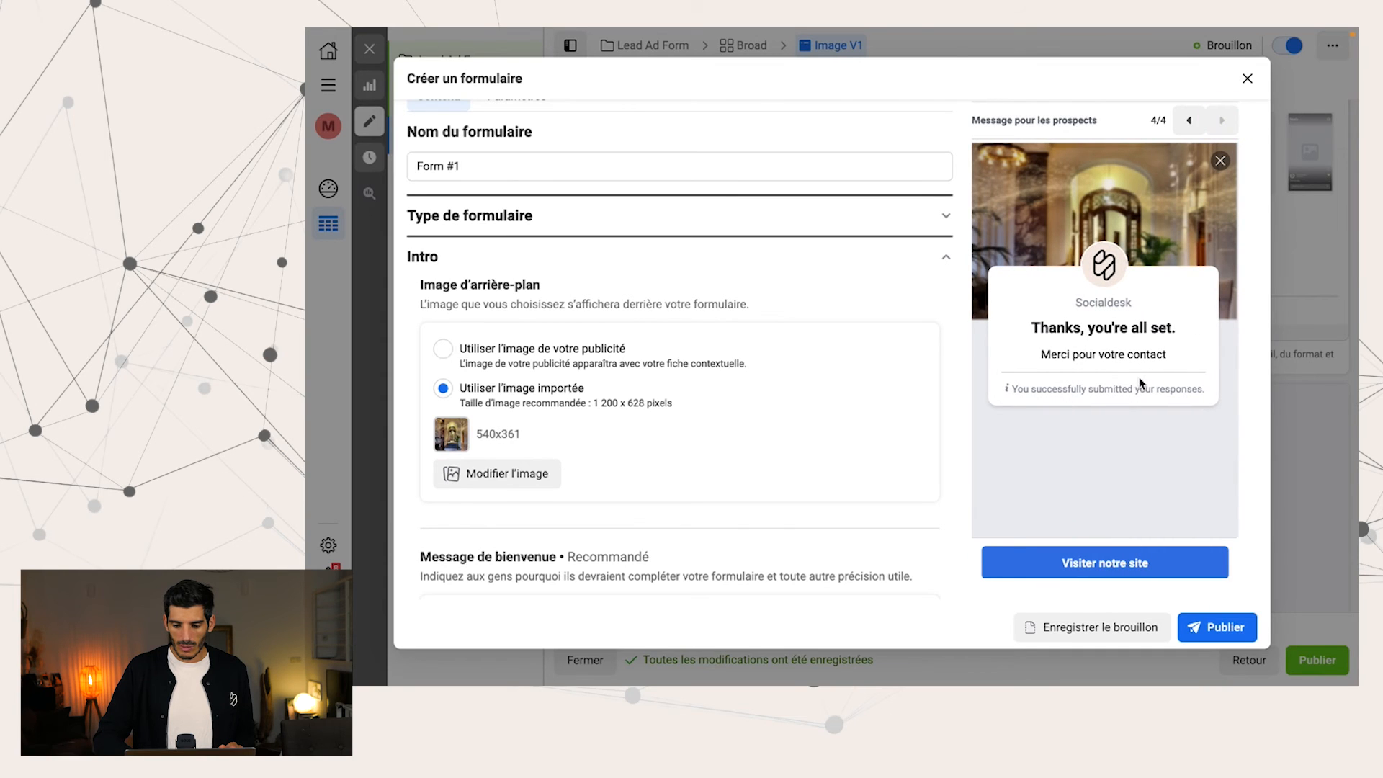
pyautogui.click(1217, 628)
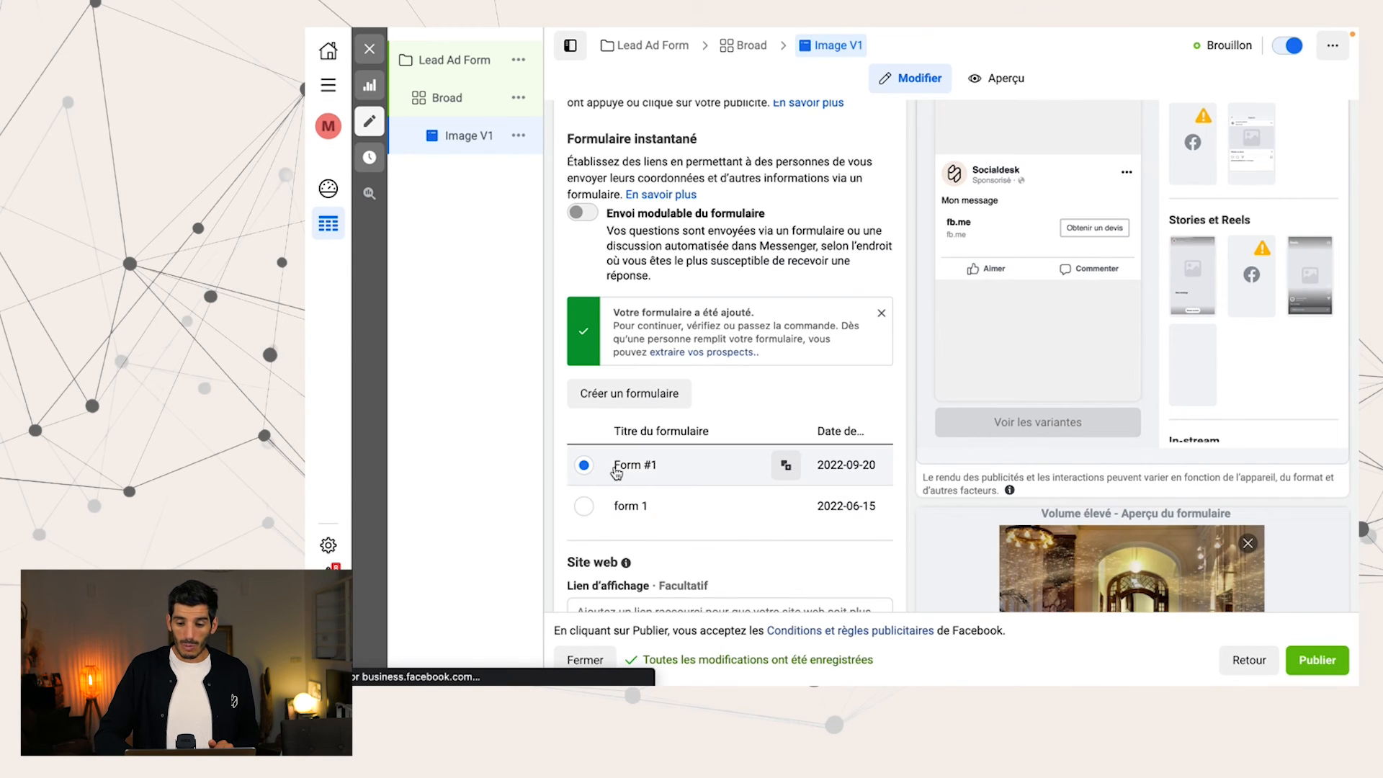
# Add the skier image to the "Image V1" ad's content and accept the suggested crops for all placements
pyautogui.scroll(4, 704, 376)
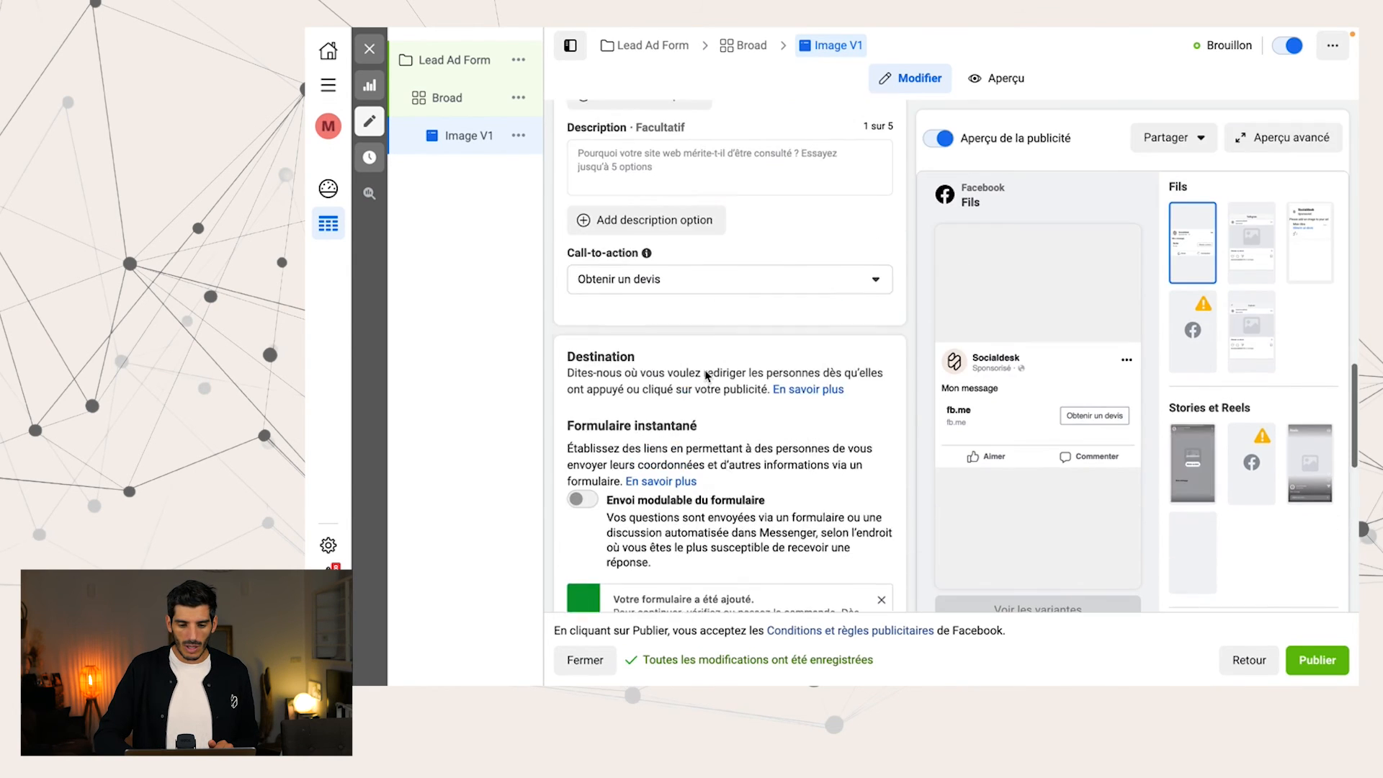
pyautogui.scroll(5, 706, 376)
pyautogui.scroll(2, 651, 409)
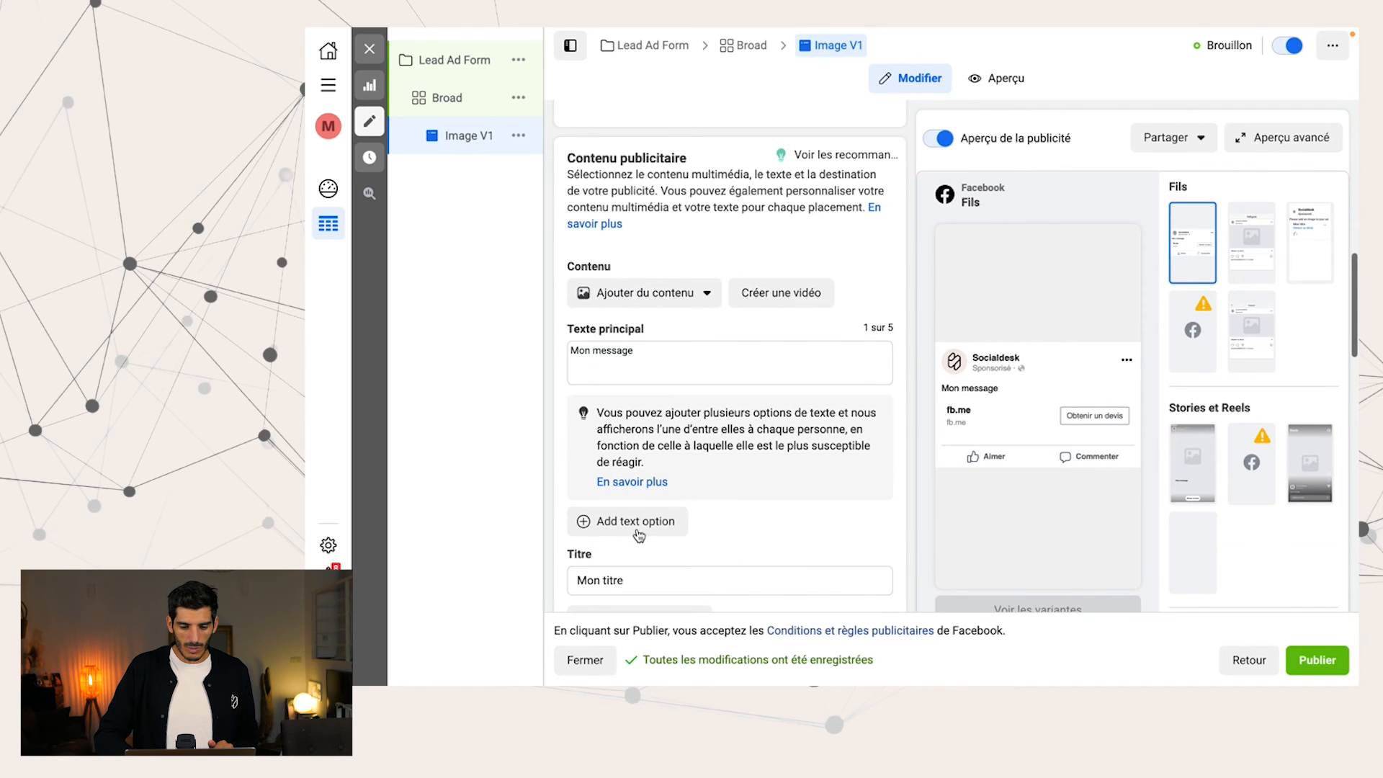
pyautogui.click(648, 293)
pyautogui.click(684, 330)
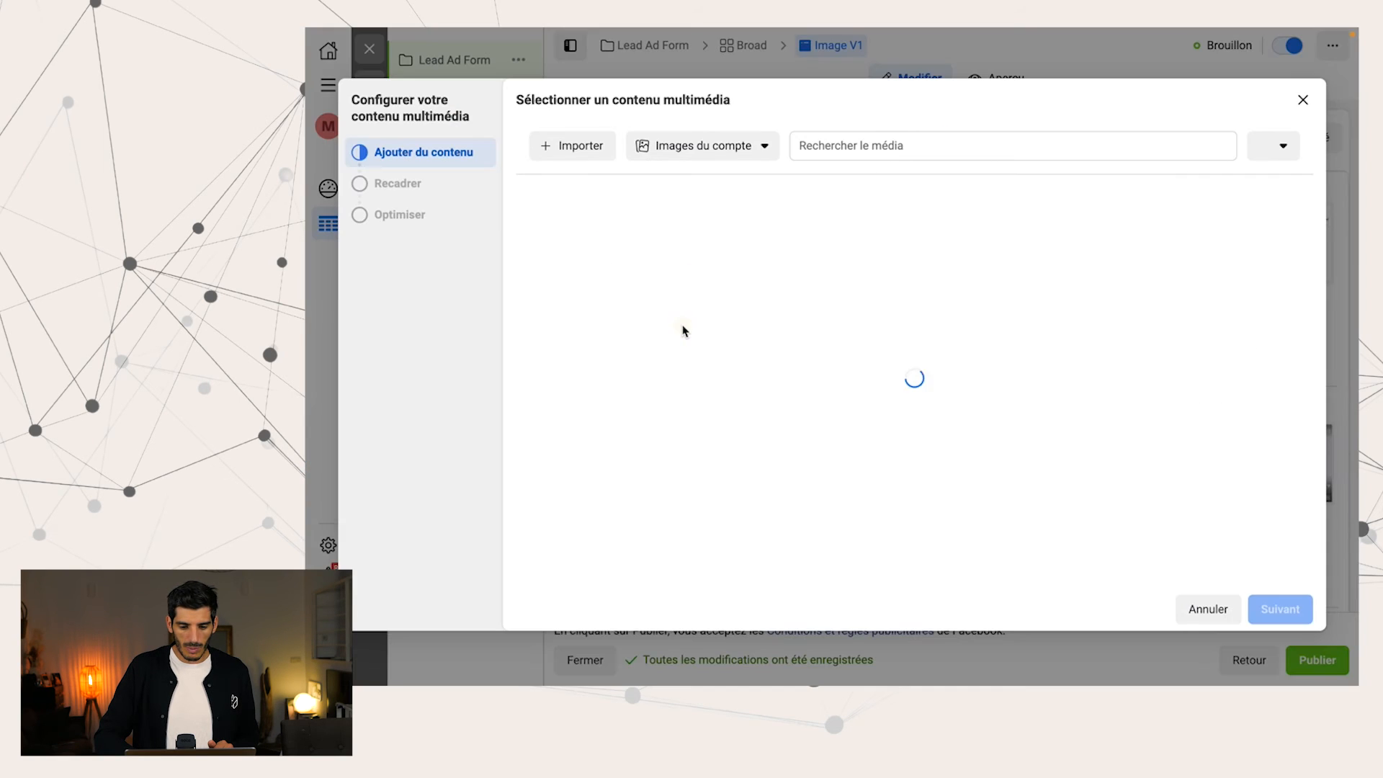
pyautogui.click(1277, 608)
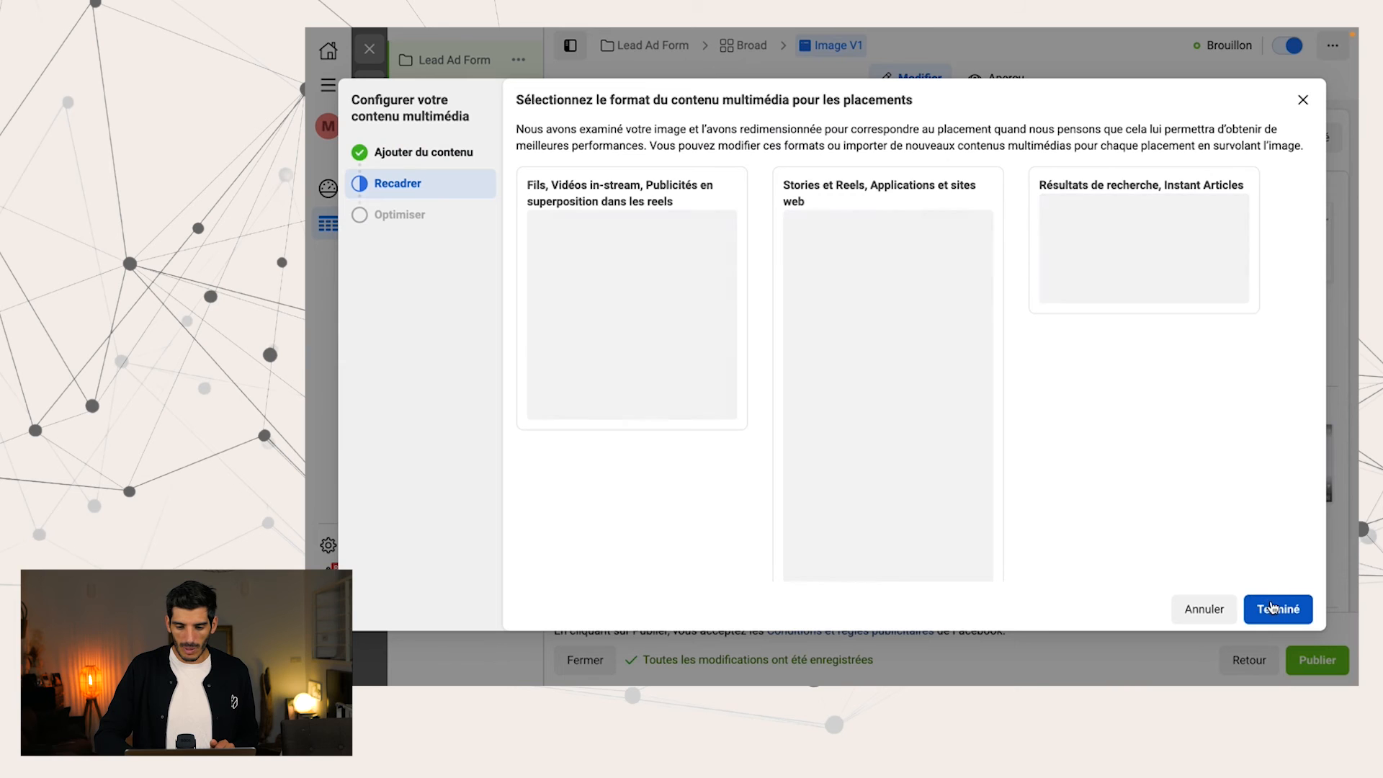
pyautogui.click(1276, 609)
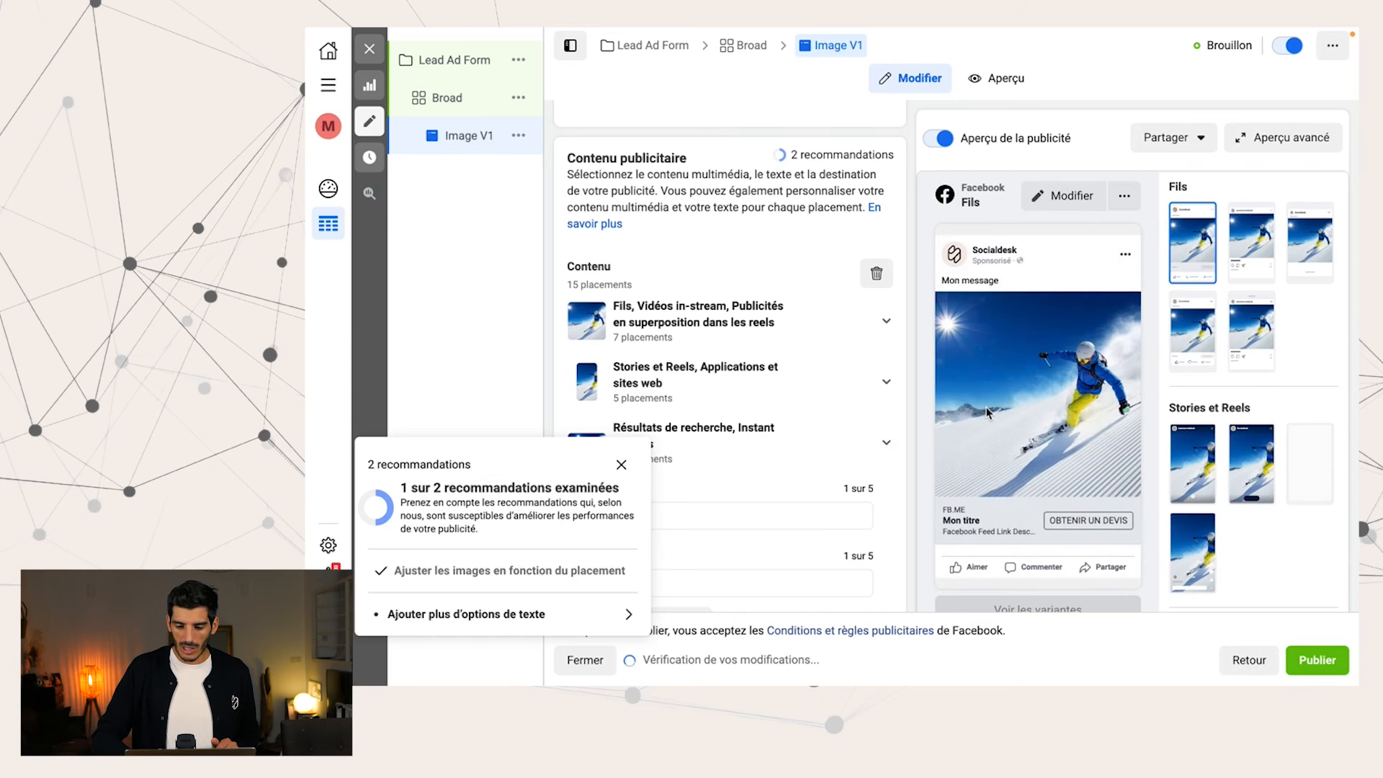
# Check the "Image V1" ad's destination and tracking settings, trying the website events option and leaving it off
pyautogui.scroll(-5, 829, 435)
pyautogui.scroll(-10, 828, 436)
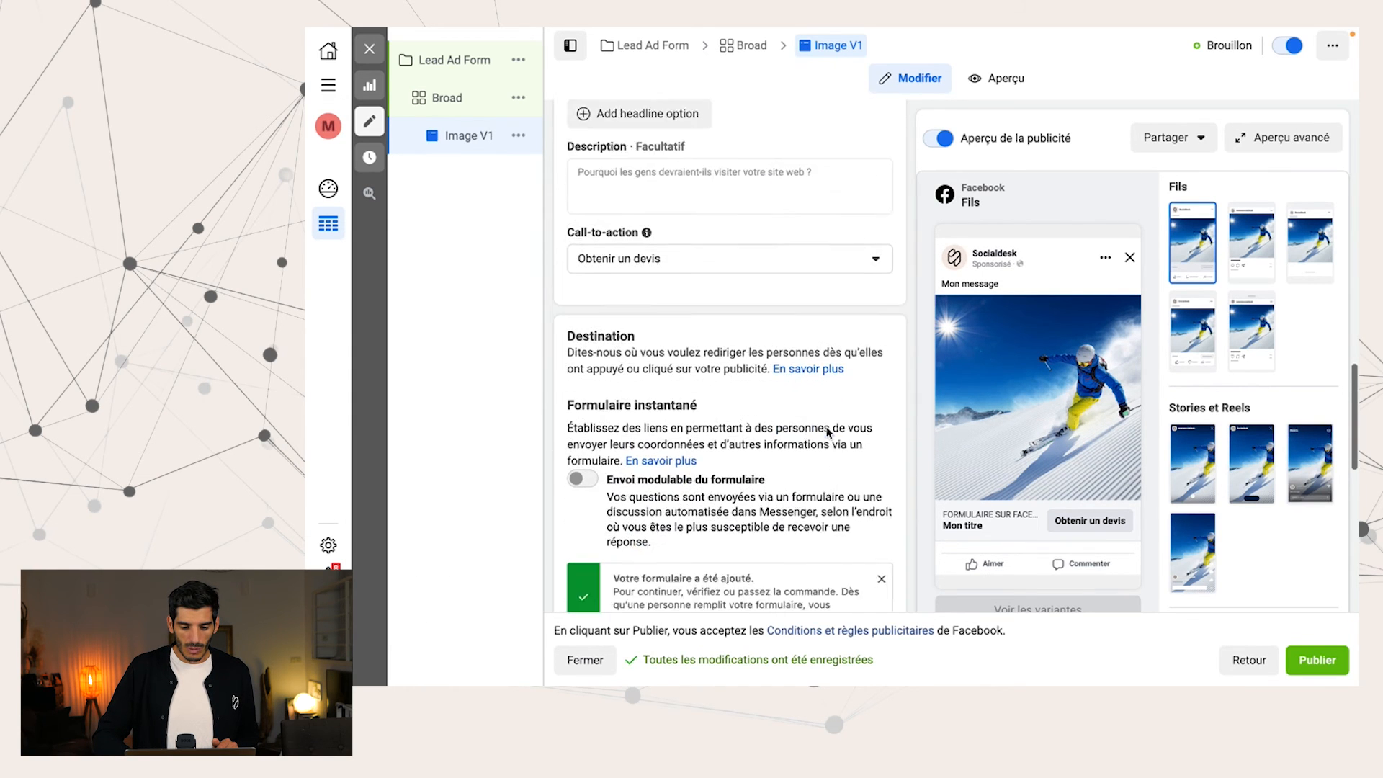
pyautogui.scroll(-4, 686, 457)
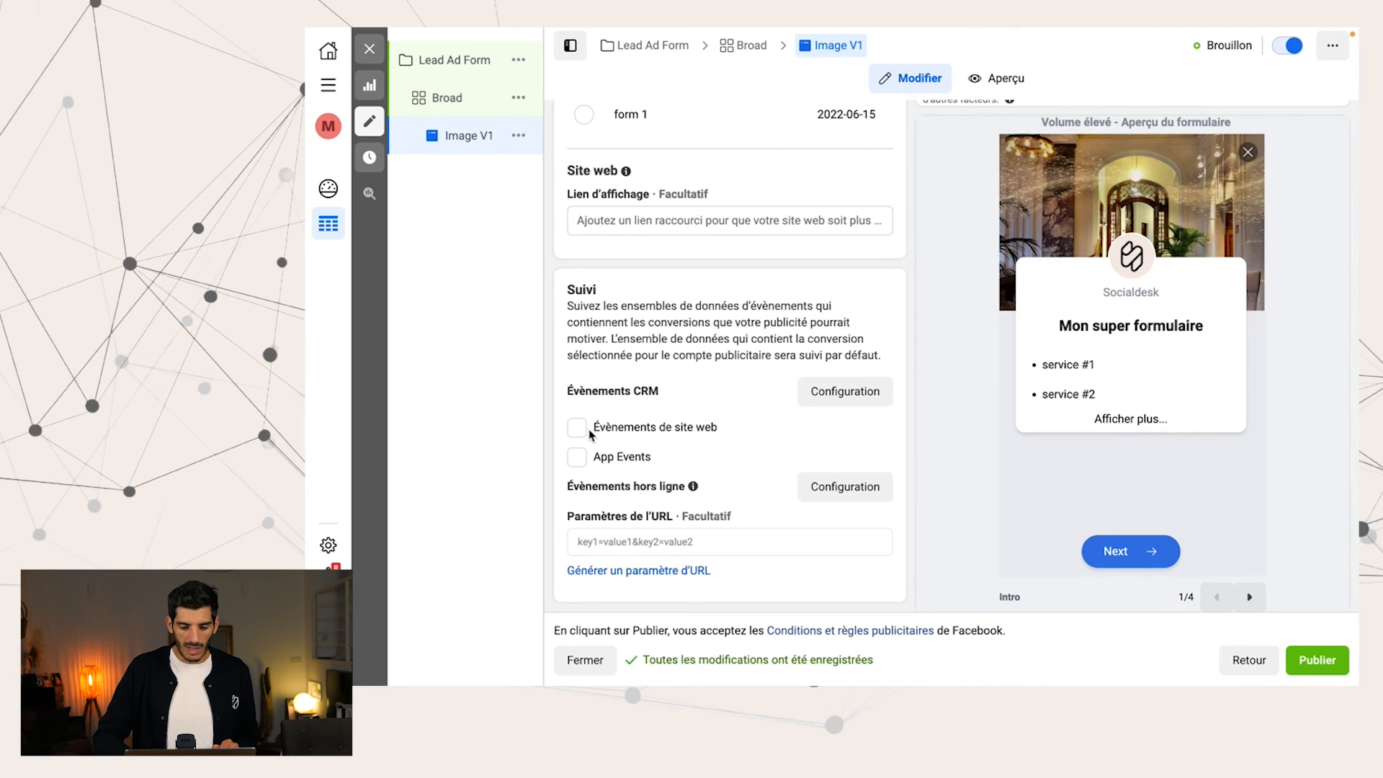
pyautogui.click(677, 428)
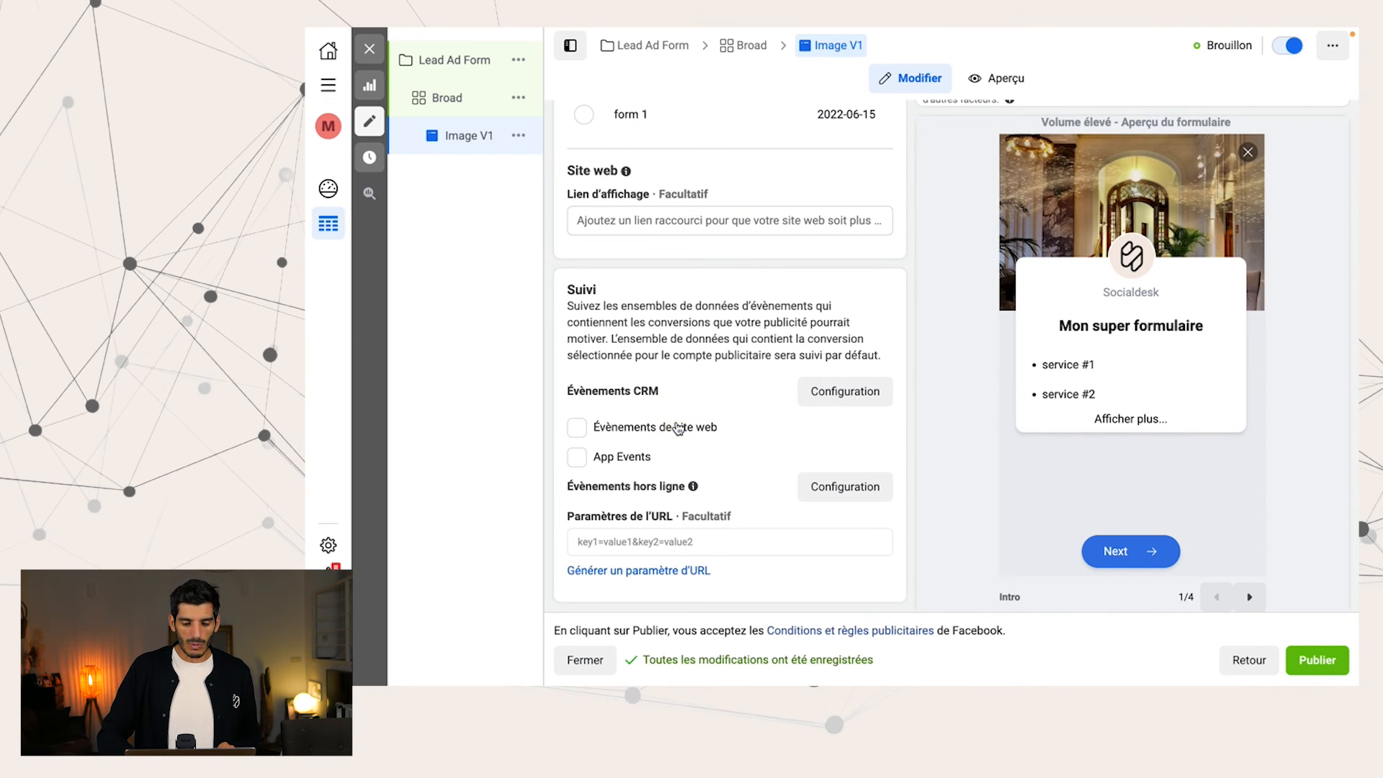
pyautogui.click(778, 430)
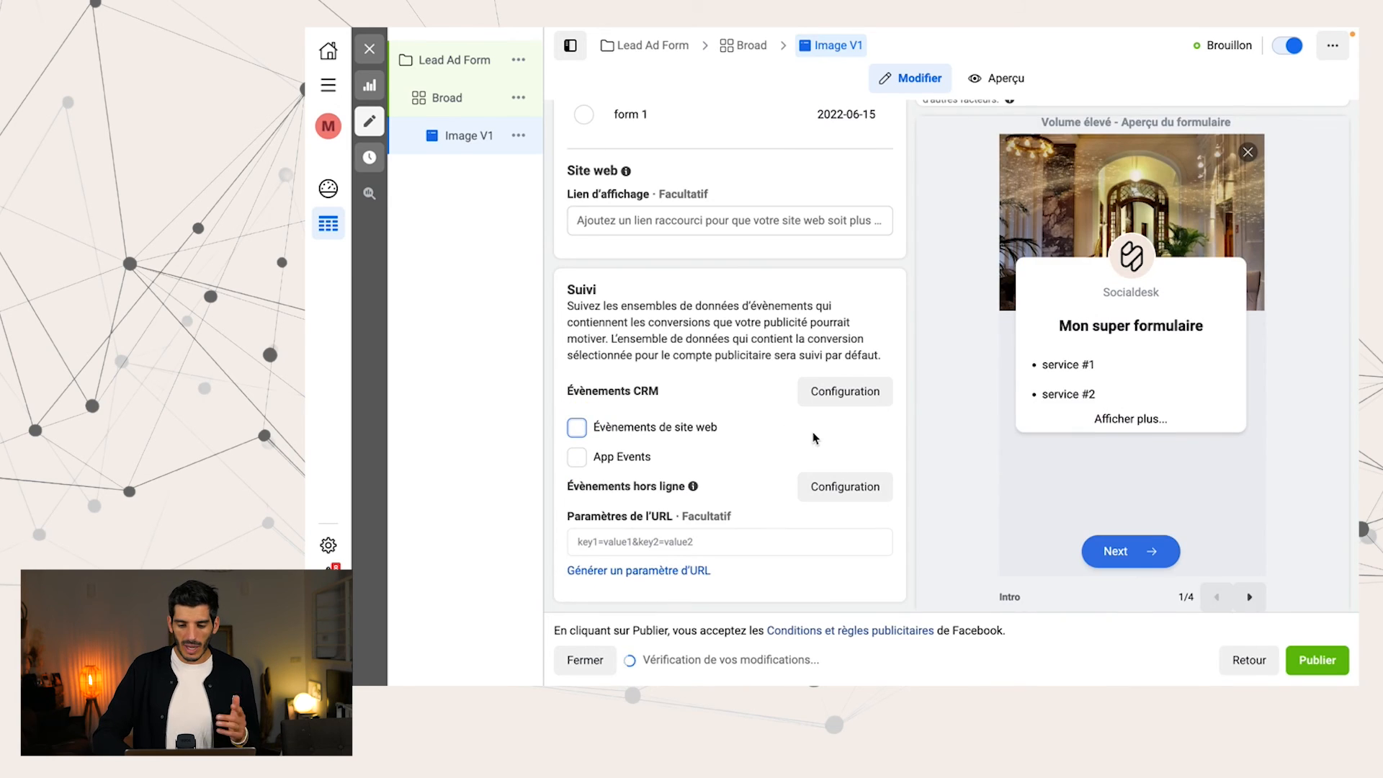
# Share the ad preview to the mobile device as a Facebook notification and dismiss the message
pyautogui.scroll(8, 1224, 468)
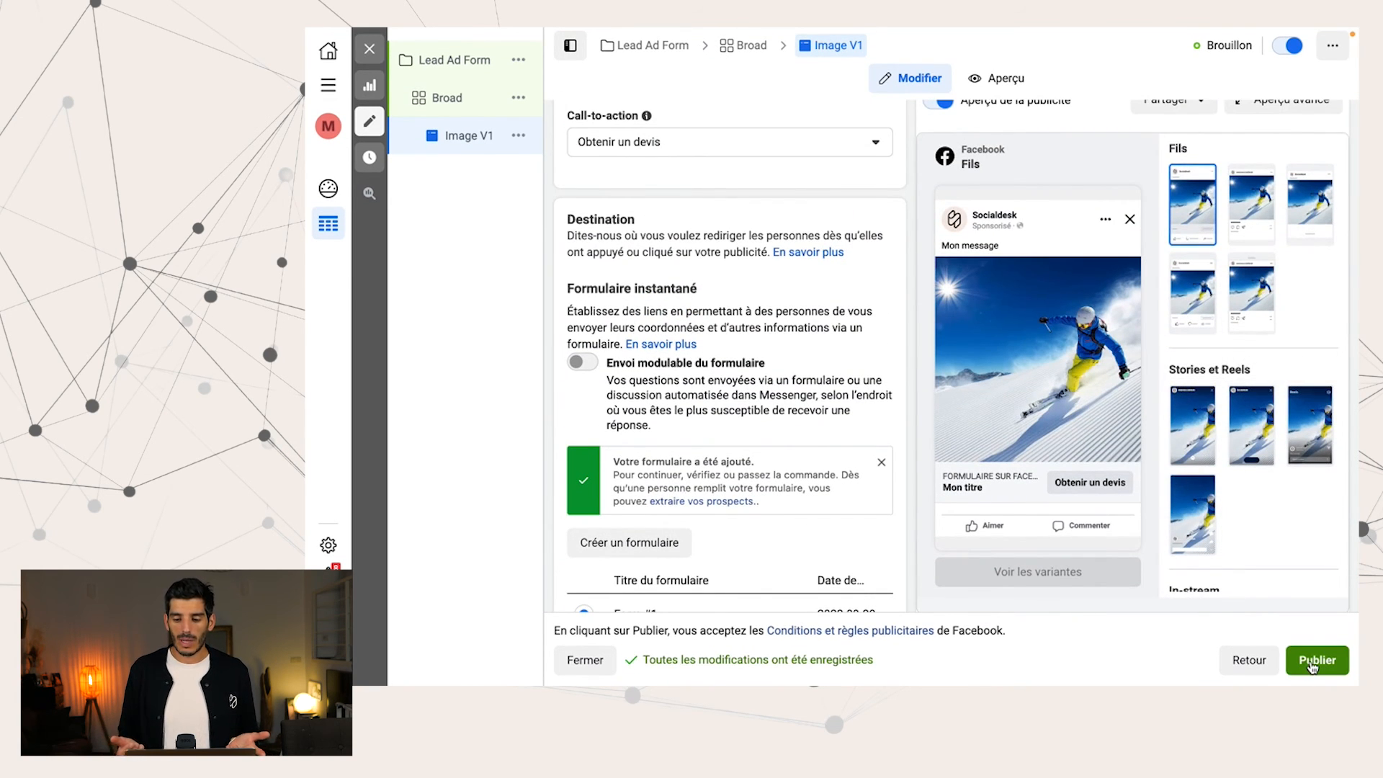
pyautogui.scroll(4, 1160, 365)
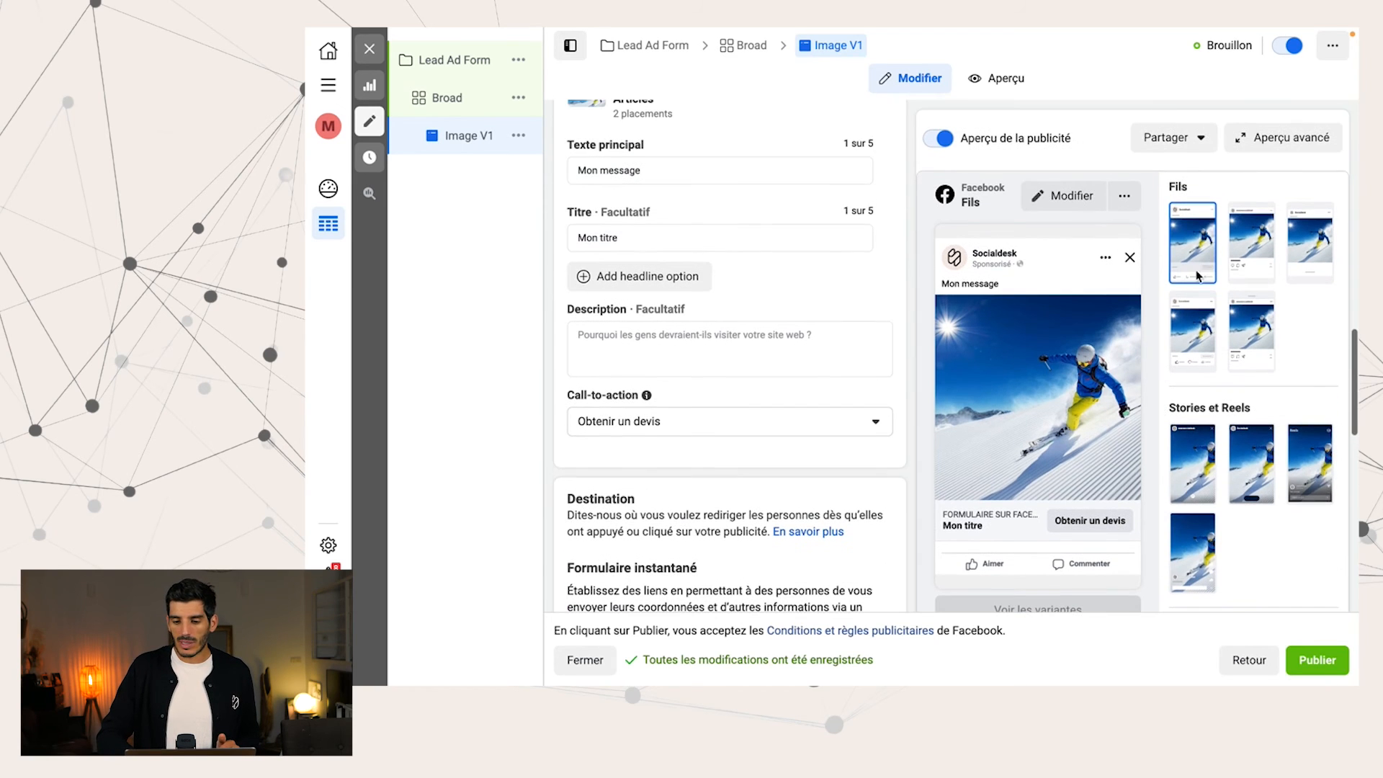
pyautogui.click(1181, 139)
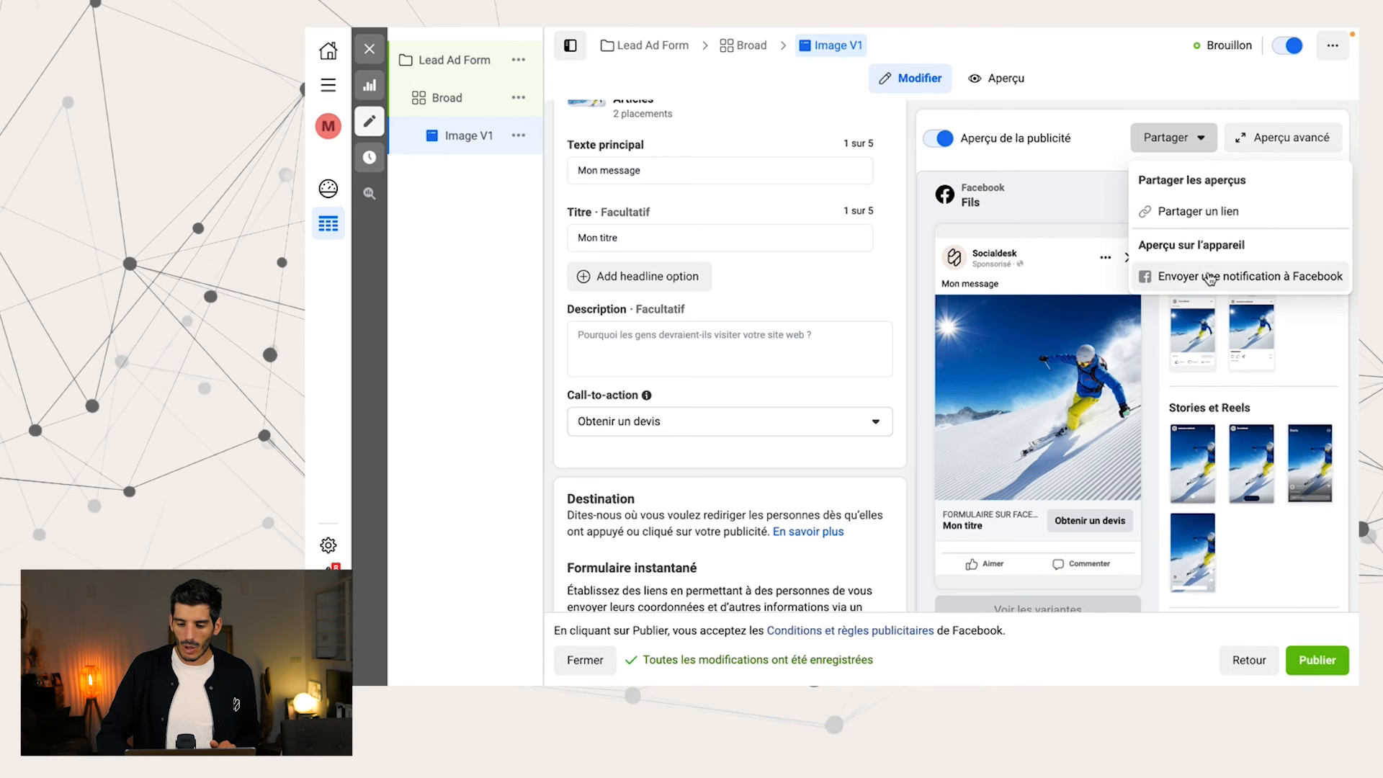
pyautogui.click(1203, 273)
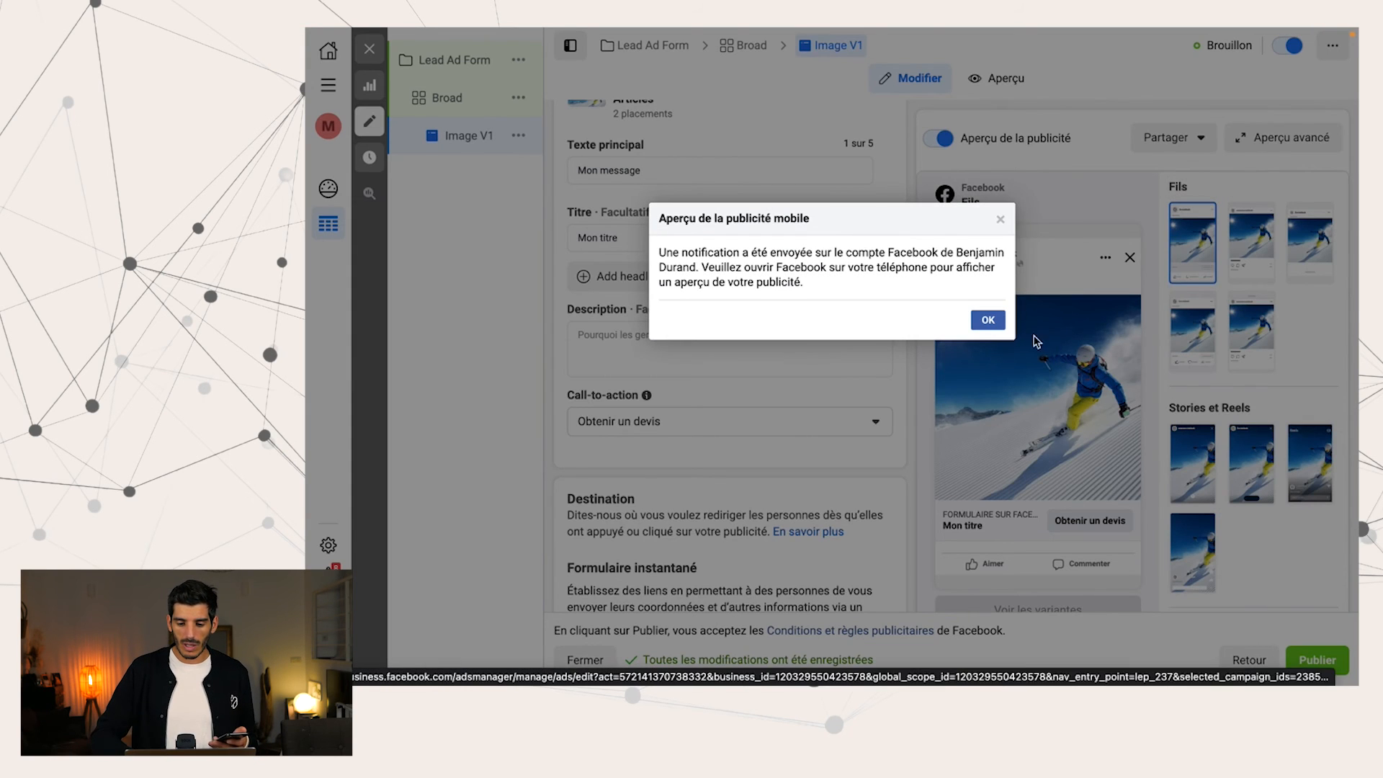
pyautogui.click(988, 319)
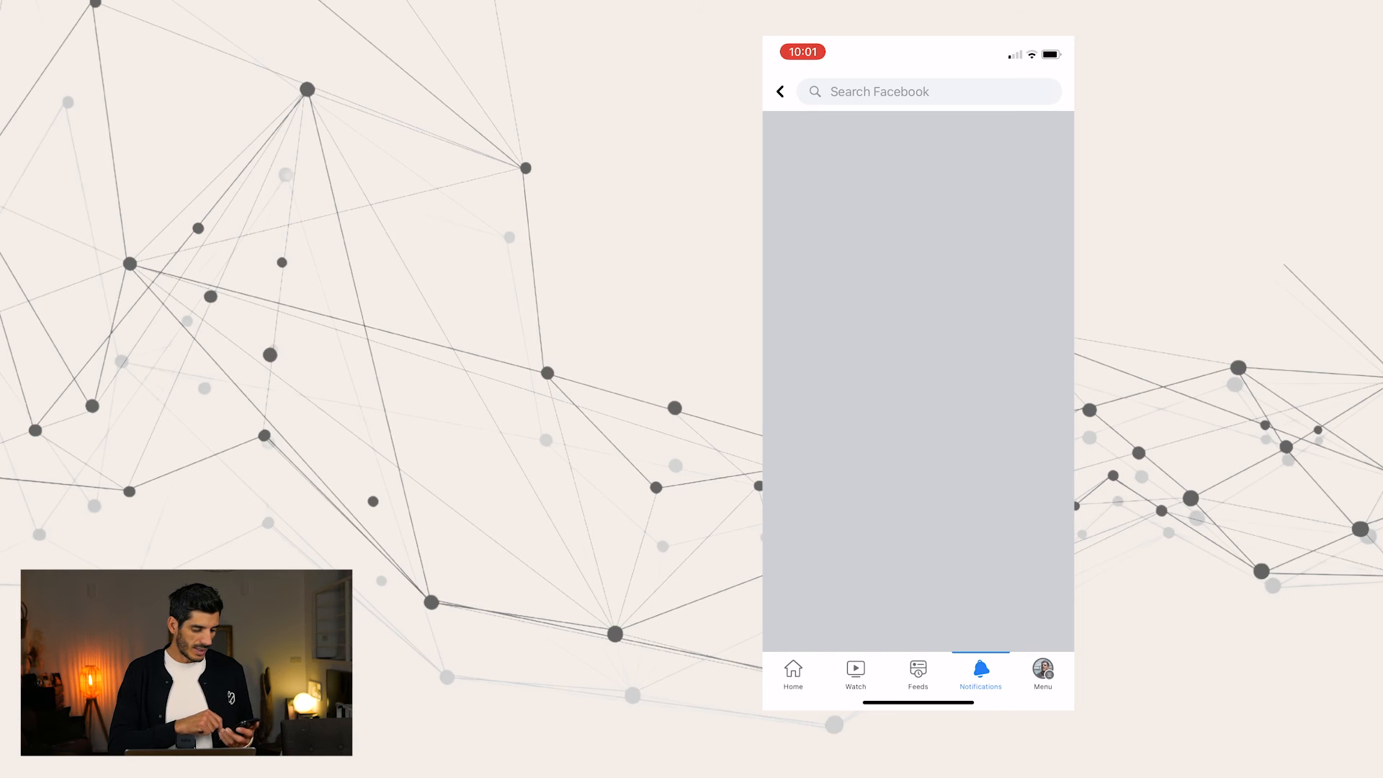
# In the Facebook mobile app, open the lead form from the previewed ad's Get Quote call-to-action and expand its full intro
pyautogui.scroll(-1, 918, 381)
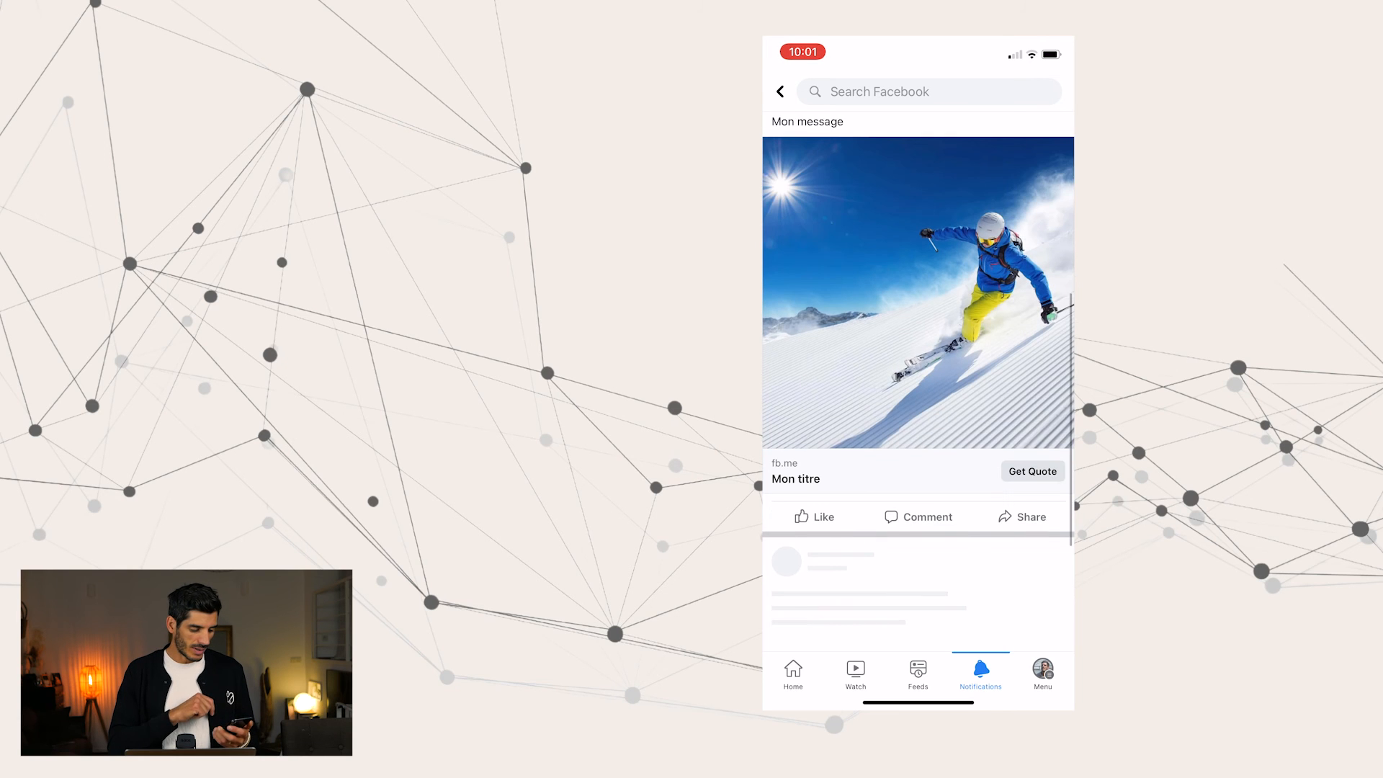
pyautogui.click(1033, 471)
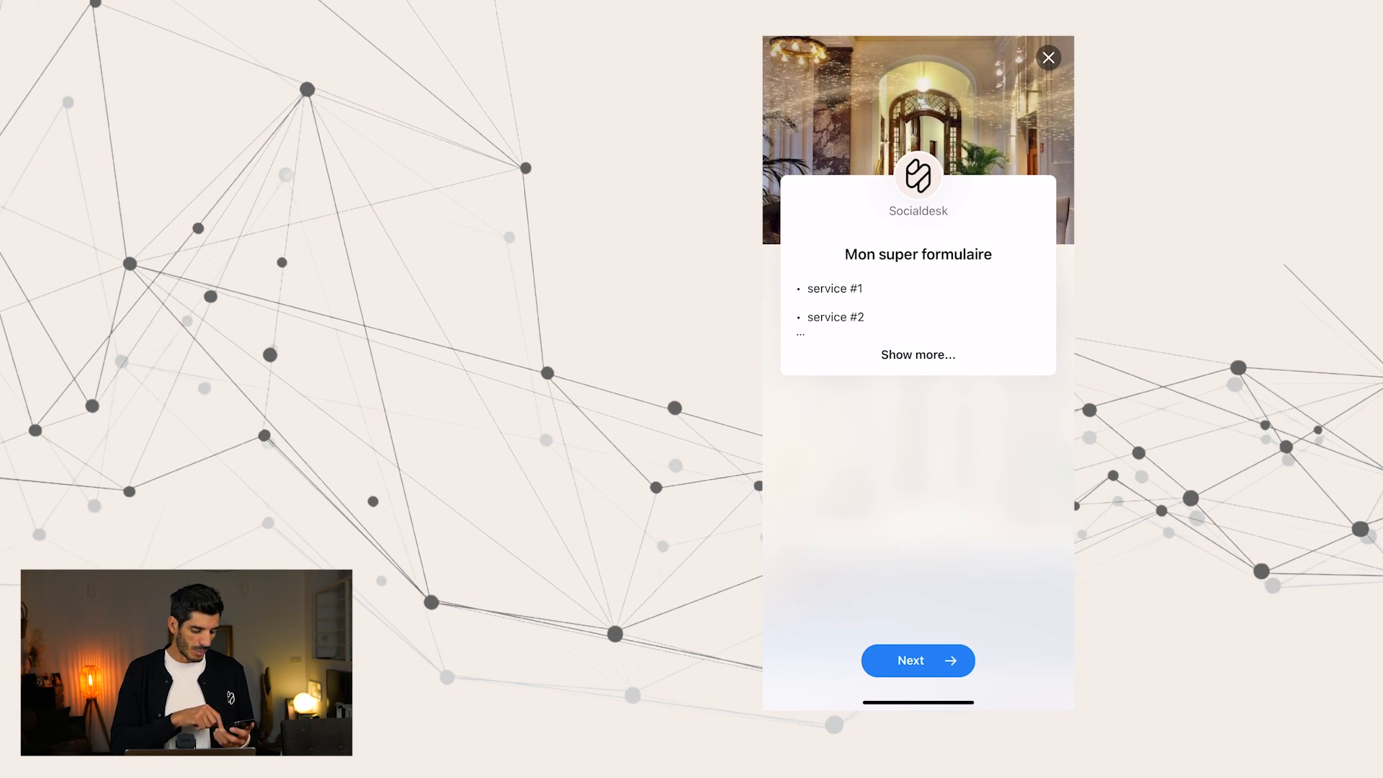
pyautogui.click(917, 355)
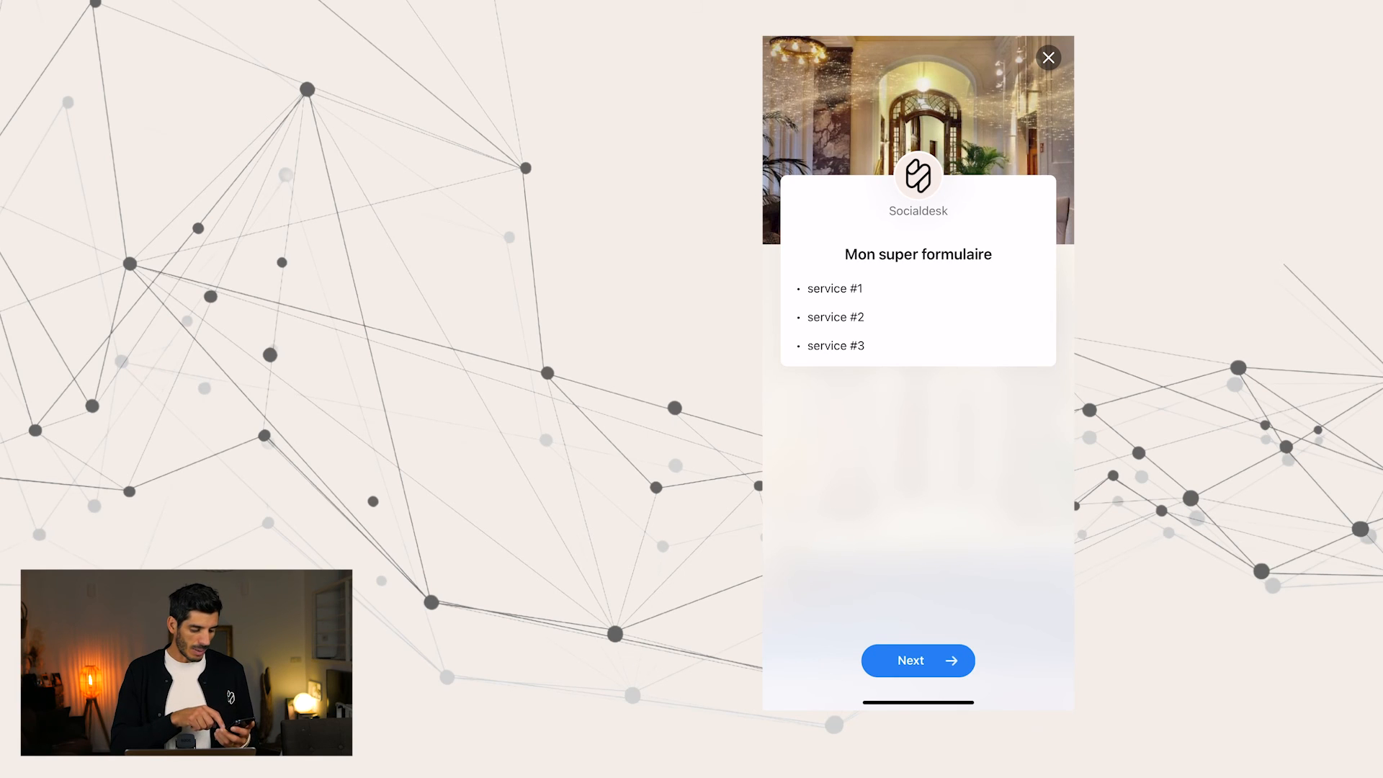
# Submit the form with the prefilled contact information, then visit the website from the closing message and close it
pyautogui.click(917, 661)
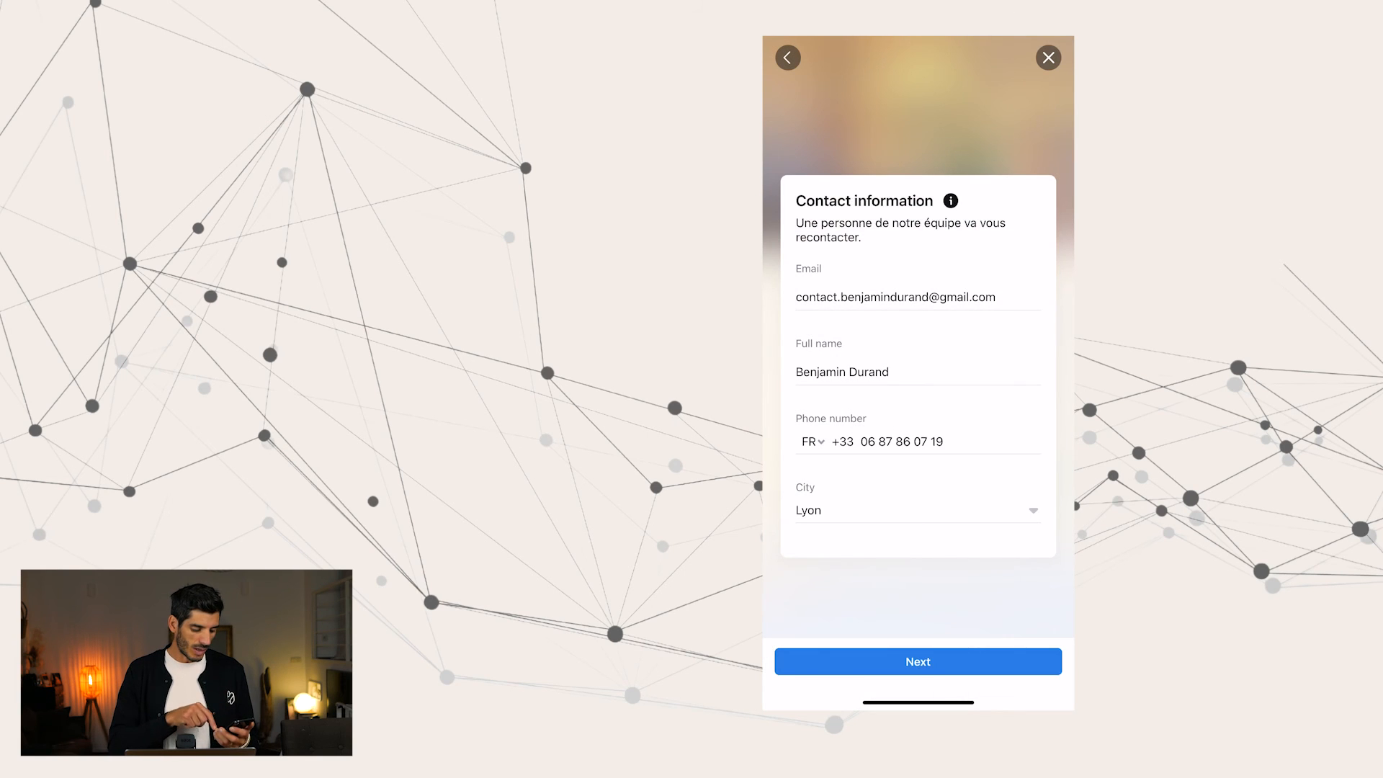
pyautogui.click(917, 661)
pyautogui.click(917, 661)
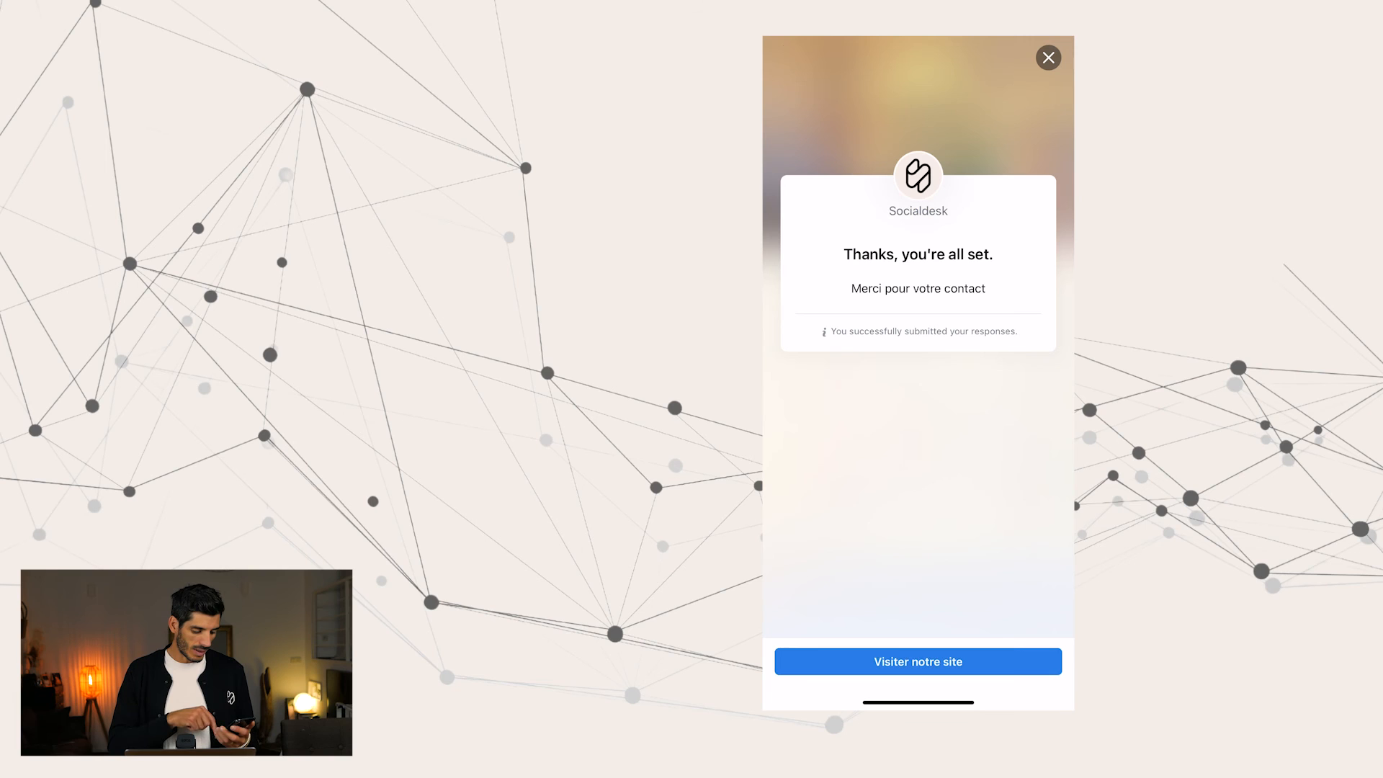
pyautogui.click(918, 662)
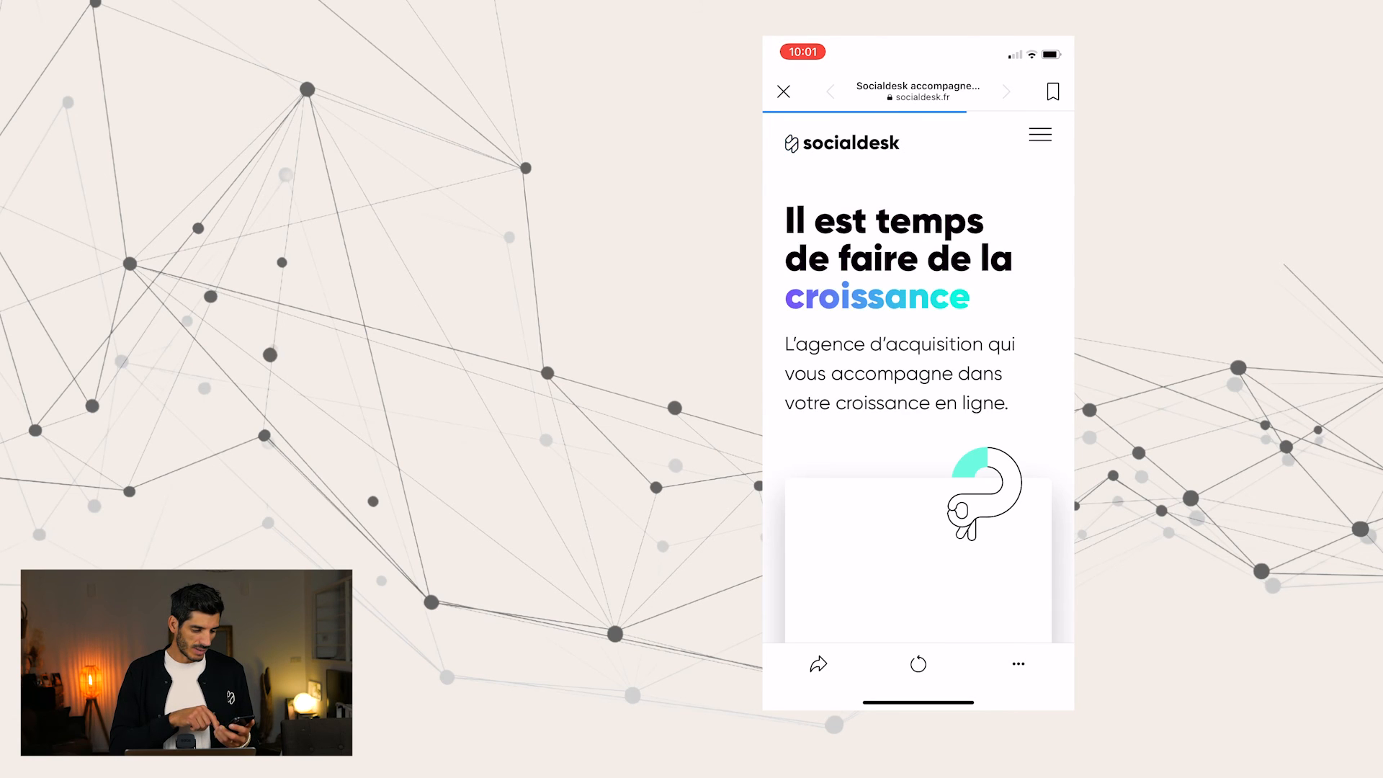
pyautogui.click(784, 92)
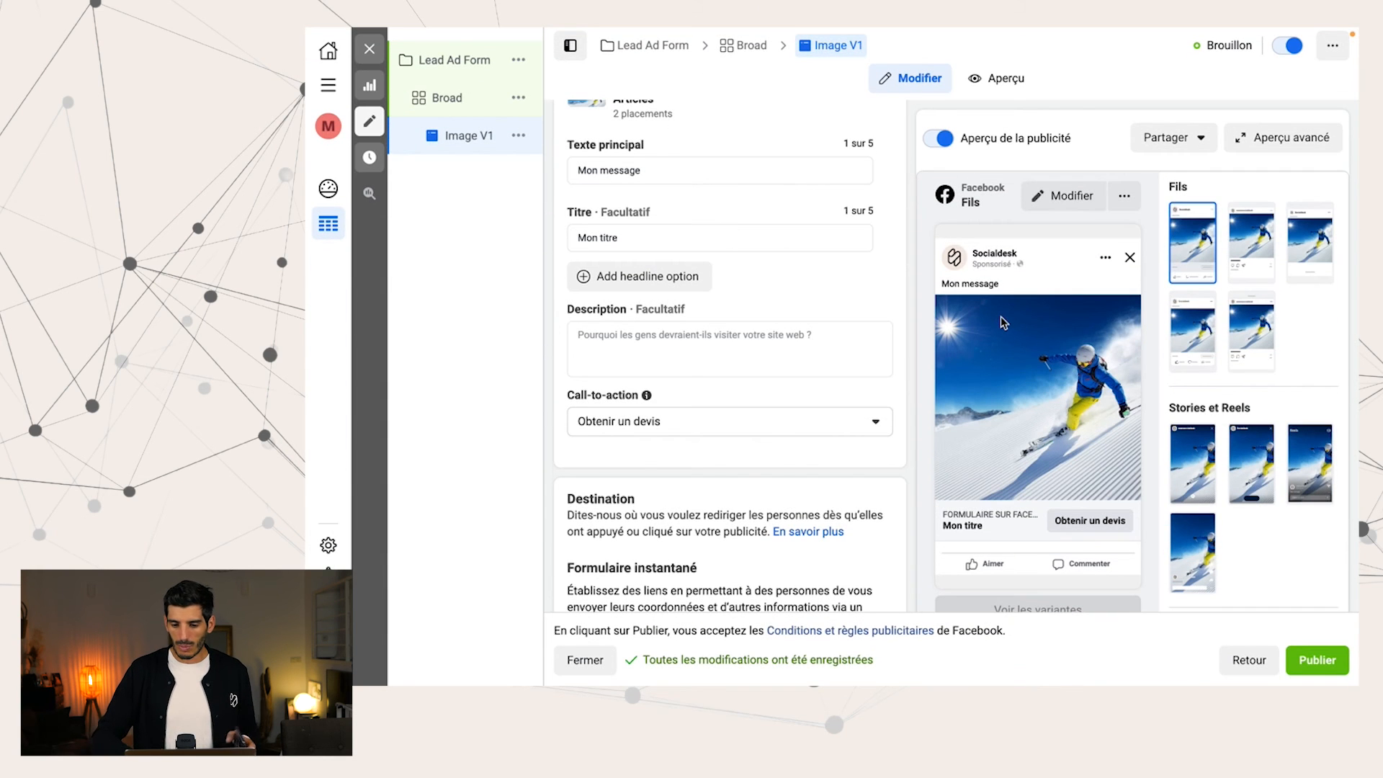
# Publish the "Image V1" ad in Ads Manager
pyautogui.click(1325, 660)
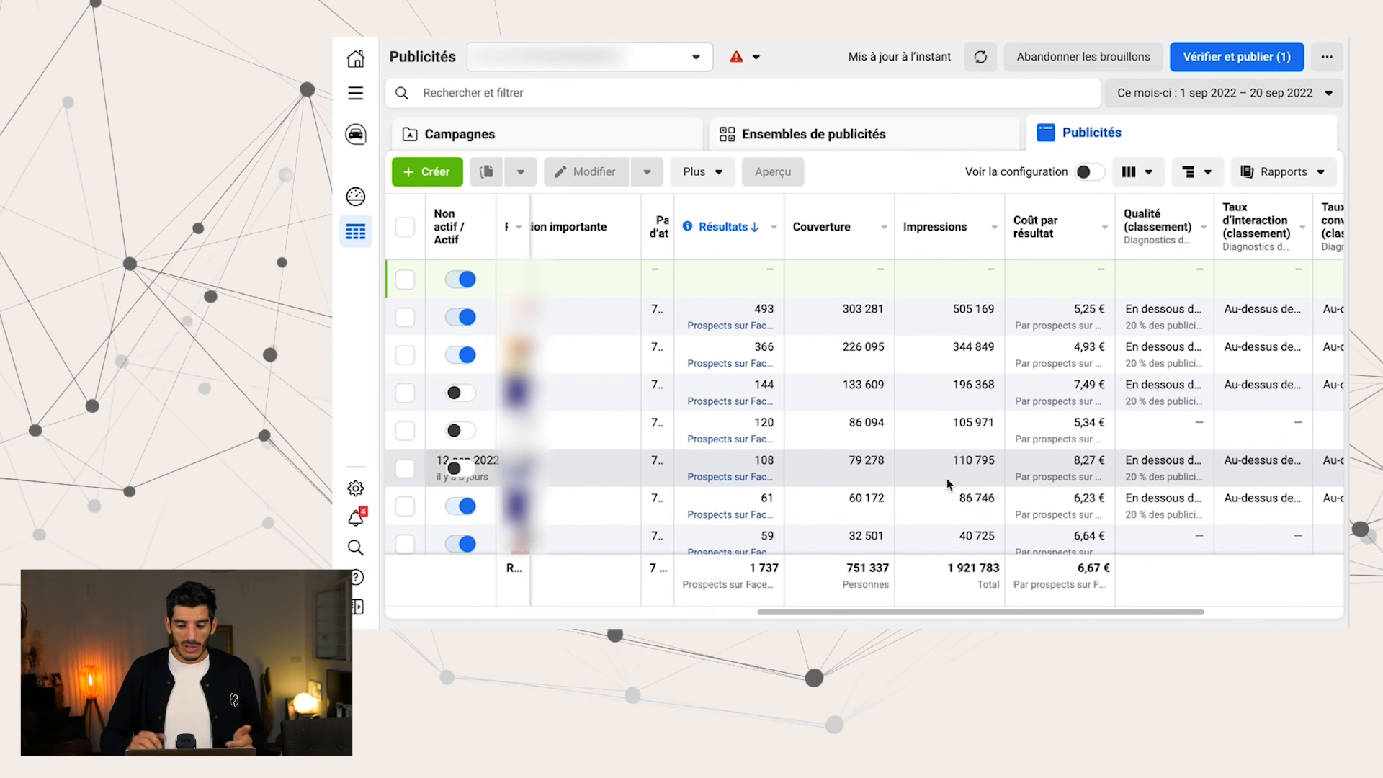
# Generate the lead download file for the "Image | Panneau stop - V2" ad over the selected period and close the dialog
pyautogui.click(738, 365)
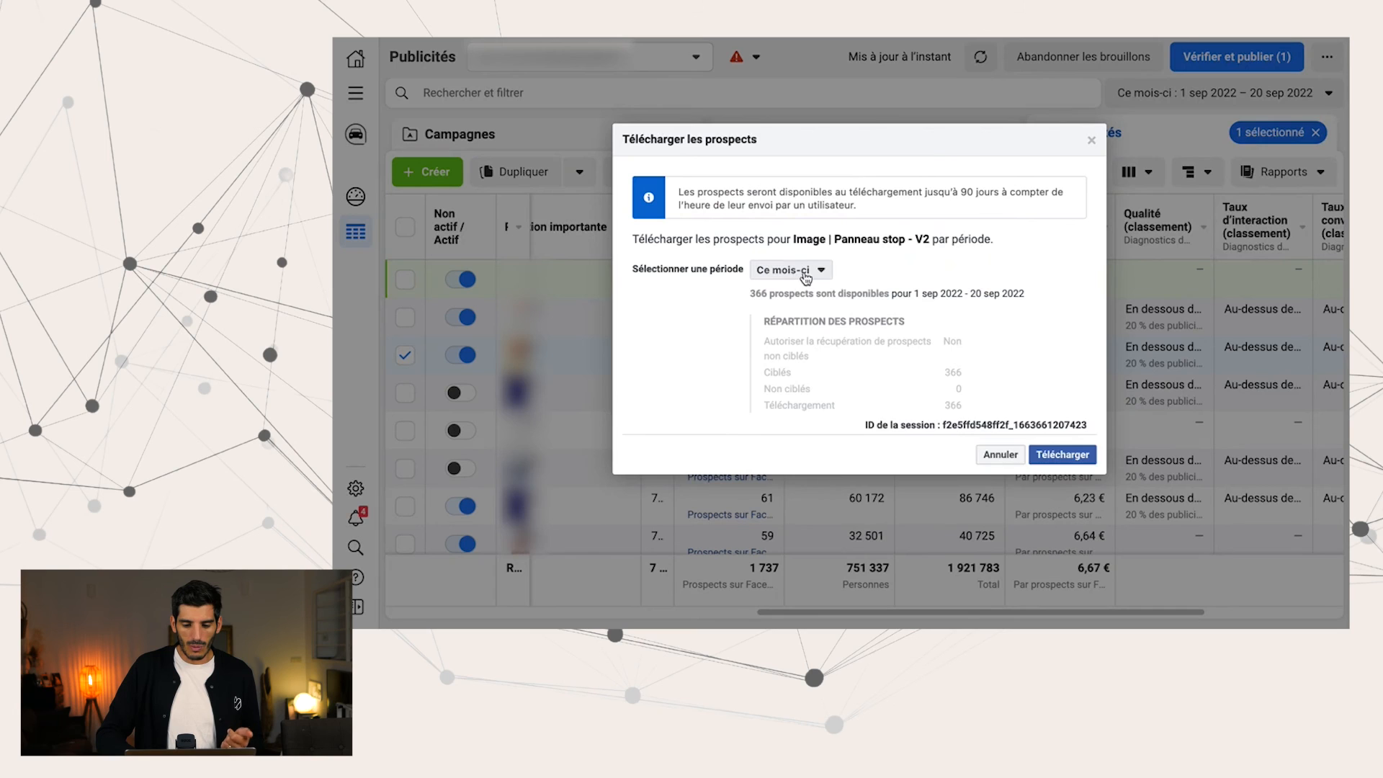
pyautogui.click(807, 274)
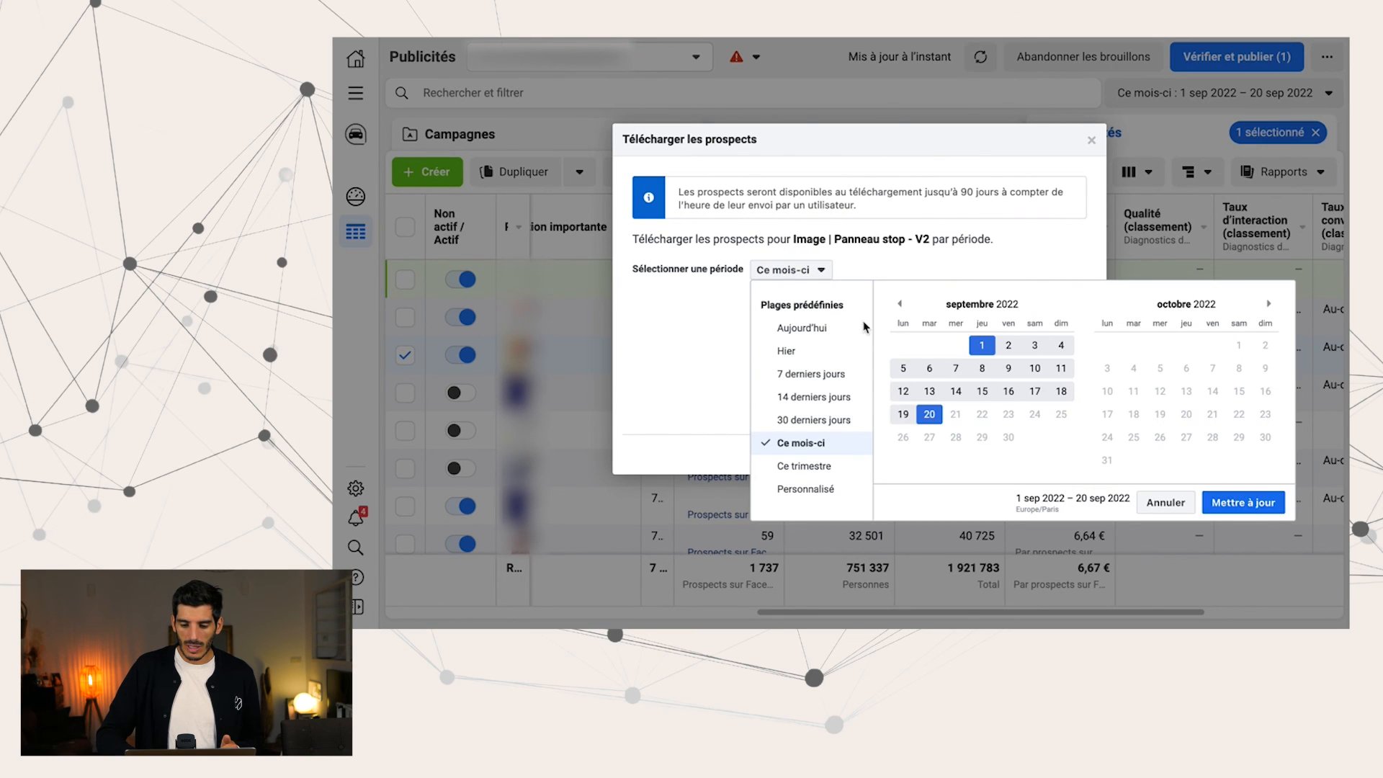
pyautogui.click(1229, 503)
pyautogui.click(1079, 461)
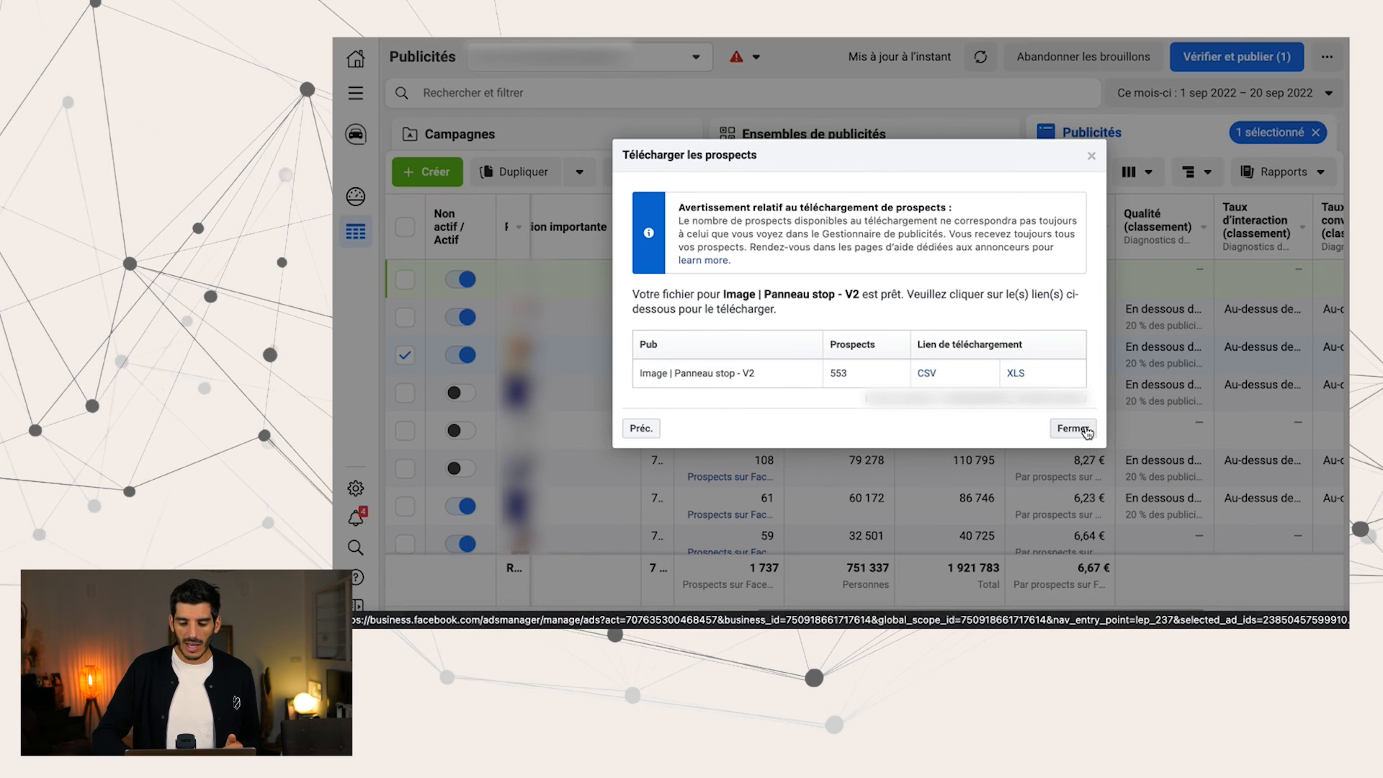
pyautogui.click(1083, 430)
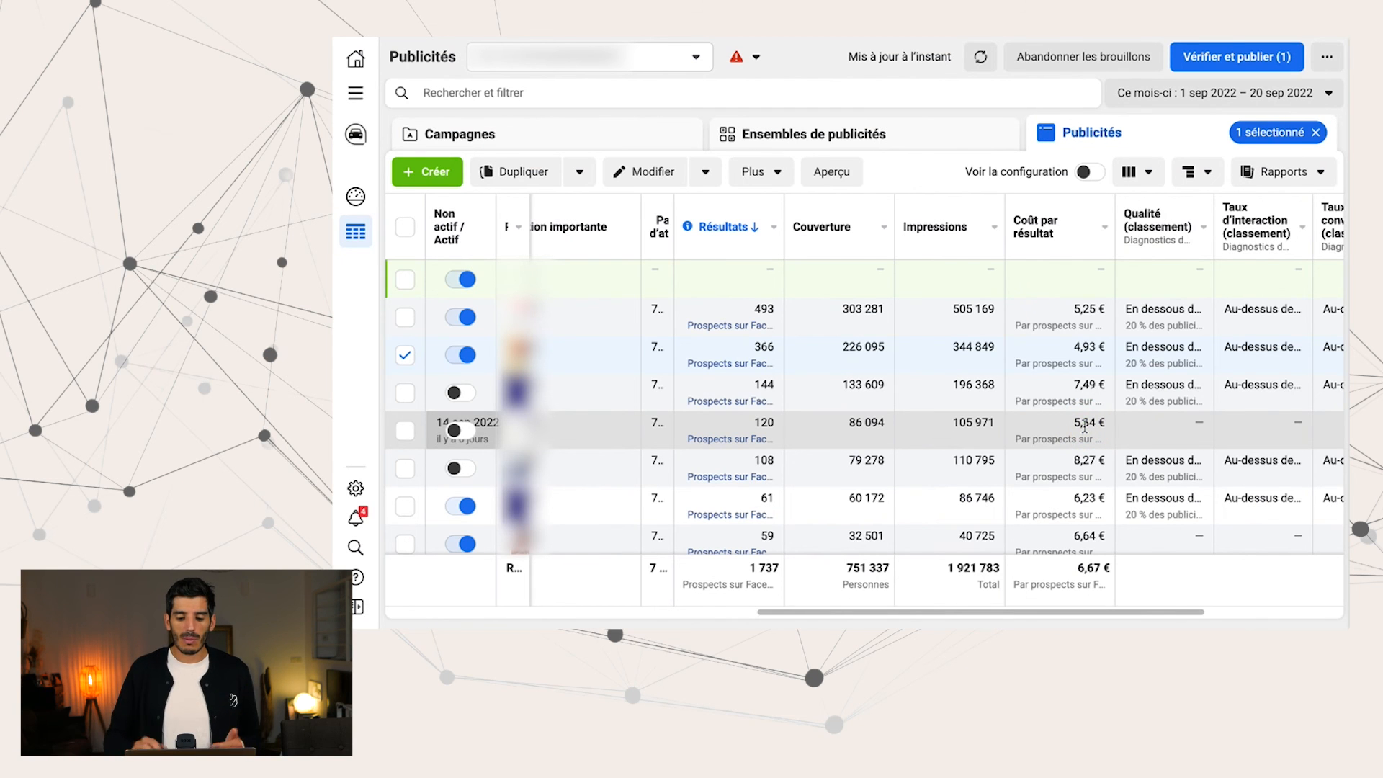